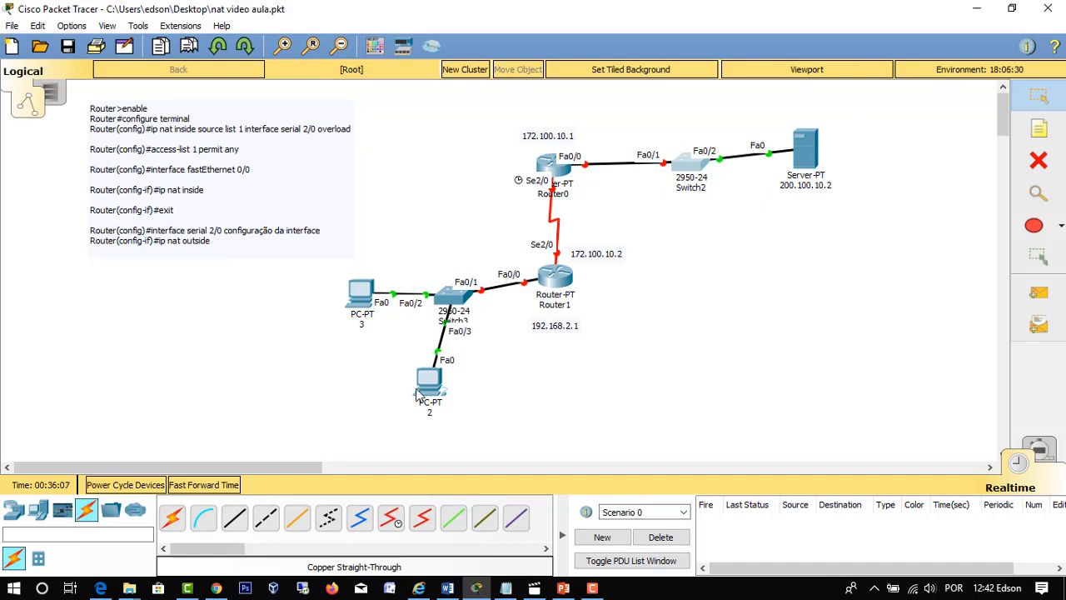
pyautogui.moveTo(314, 273); pyautogui.dragTo(511, 421)
pyautogui.click(558, 283)
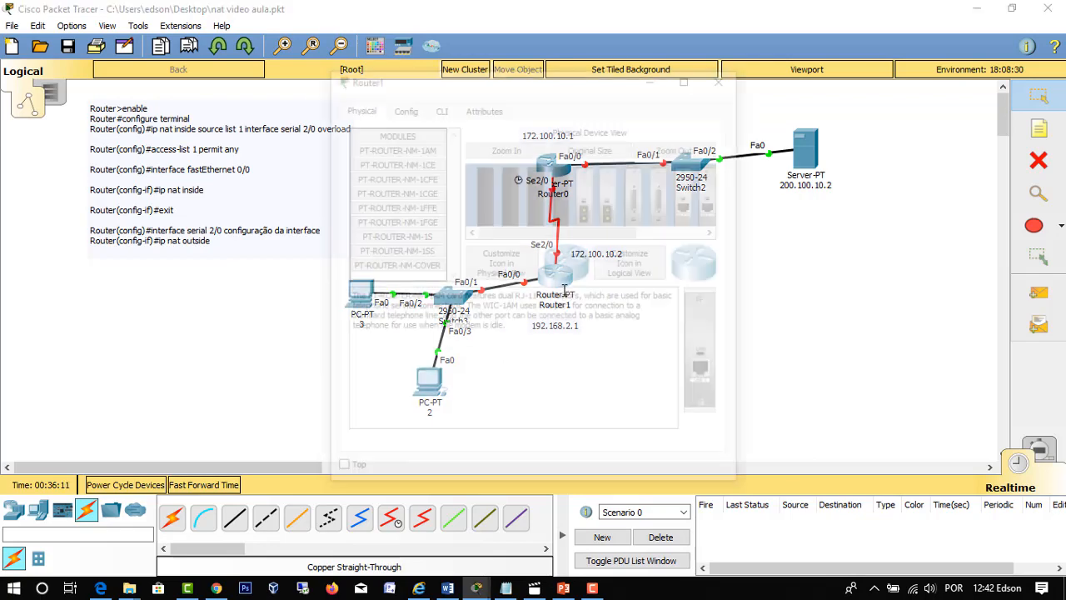
pyautogui.click(726, 76)
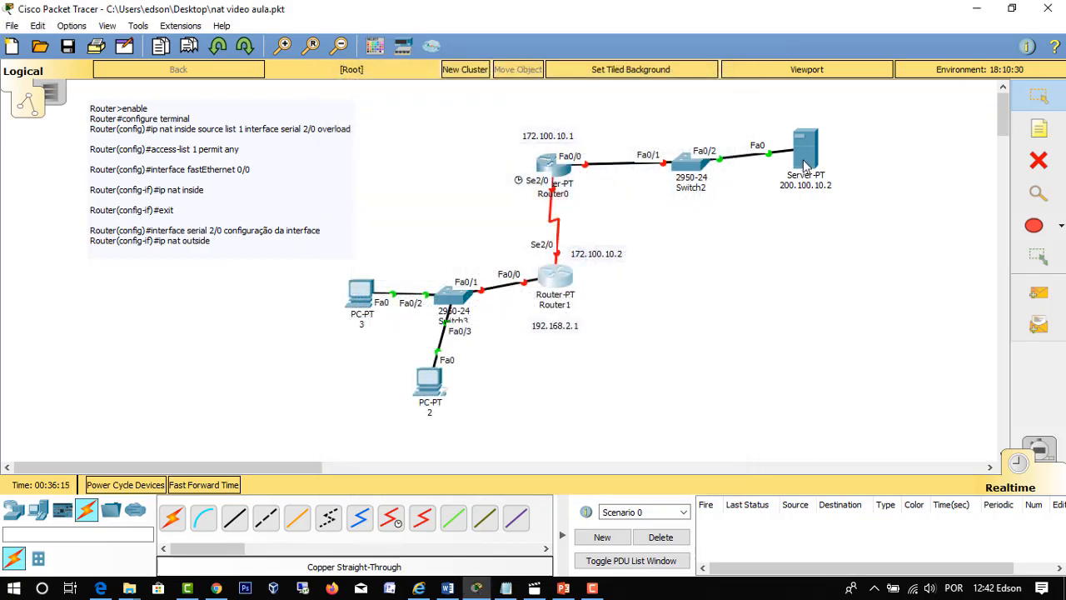
pyautogui.moveTo(806, 165)
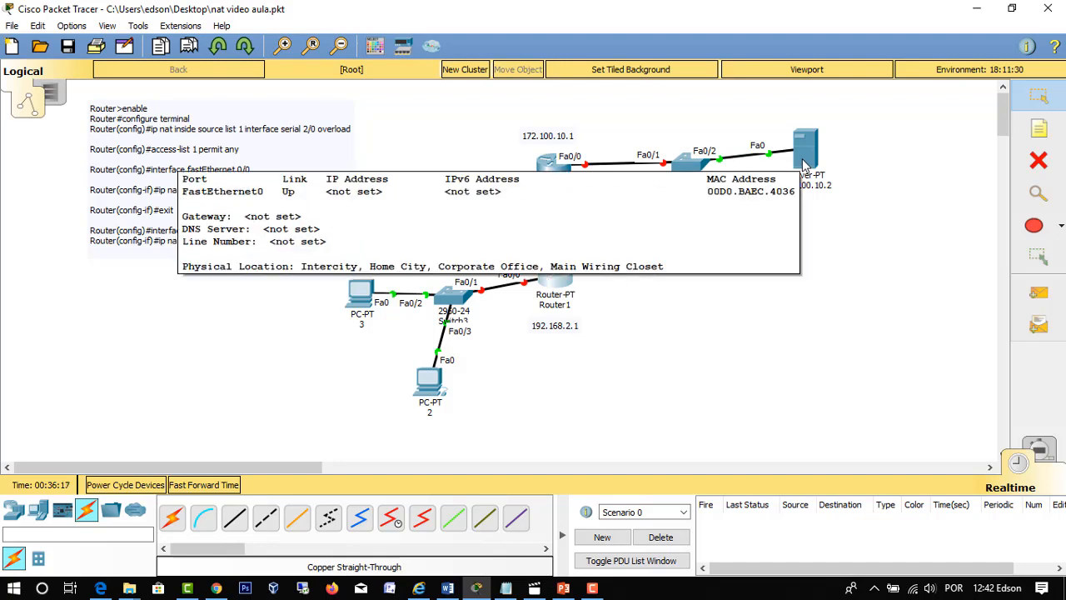
pyautogui.moveTo(476, 112); pyautogui.dragTo(592, 206)
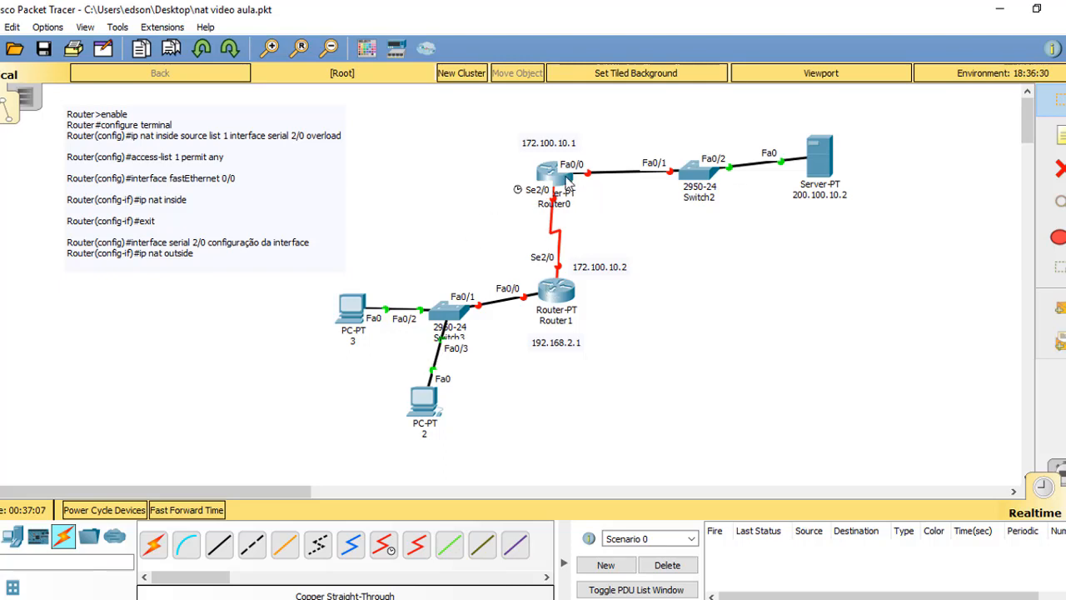
# Open Router0's command line and enter global configuration mode with enable and conf t
pyautogui.moveTo(543, 175)
pyautogui.click(558, 184)
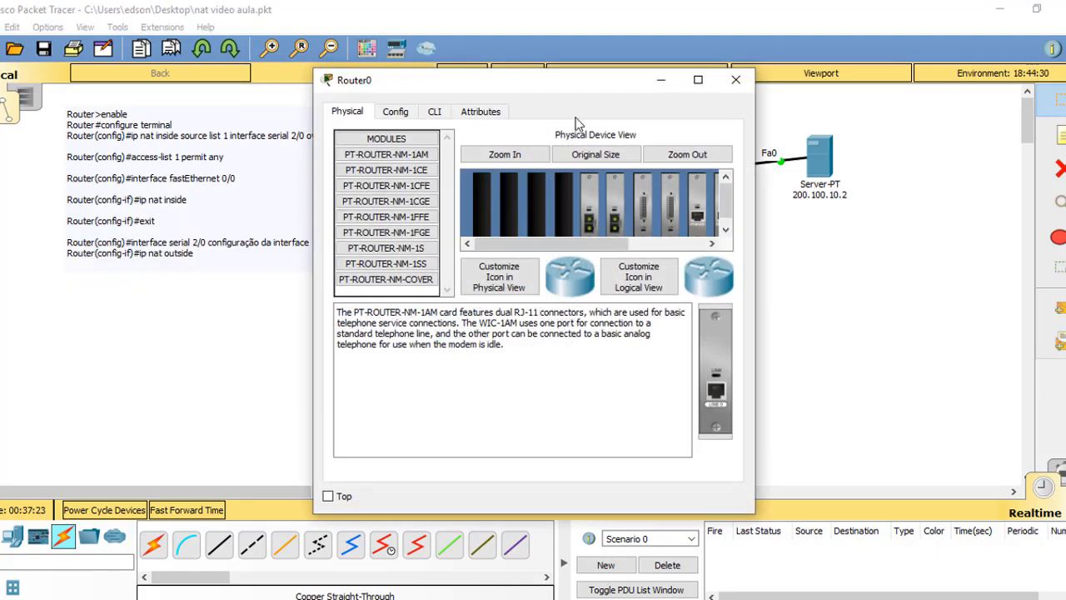
pyautogui.moveTo(593, 91); pyautogui.dragTo(879, 102)
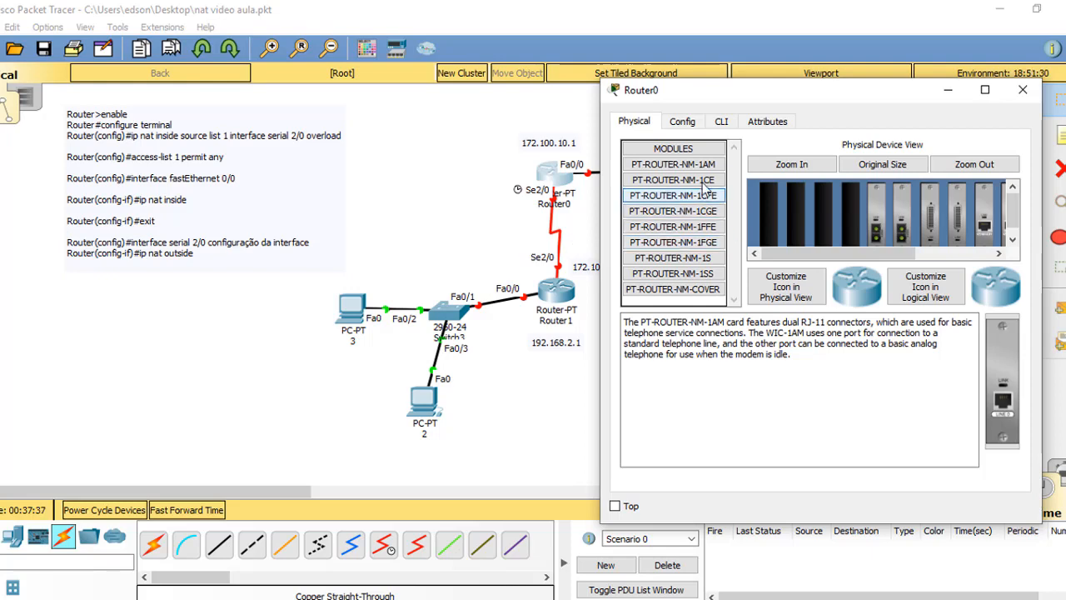
pyautogui.click(719, 124)
pyautogui.moveTo(804, 91); pyautogui.dragTo(857, 117)
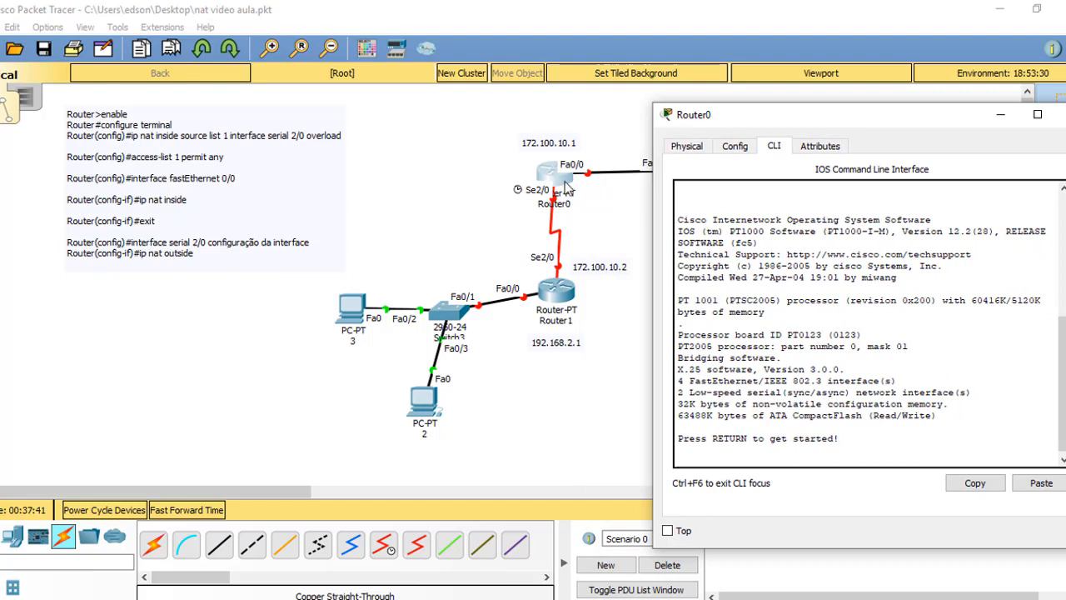
pyautogui.press('Return')
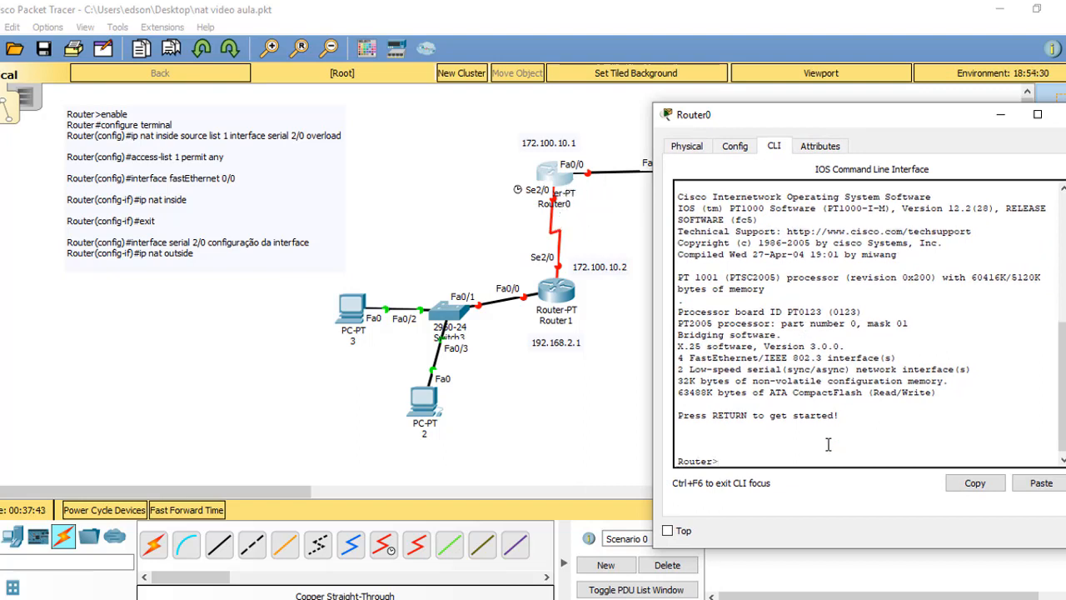
pyautogui.write('enable')
pyautogui.press('Return')
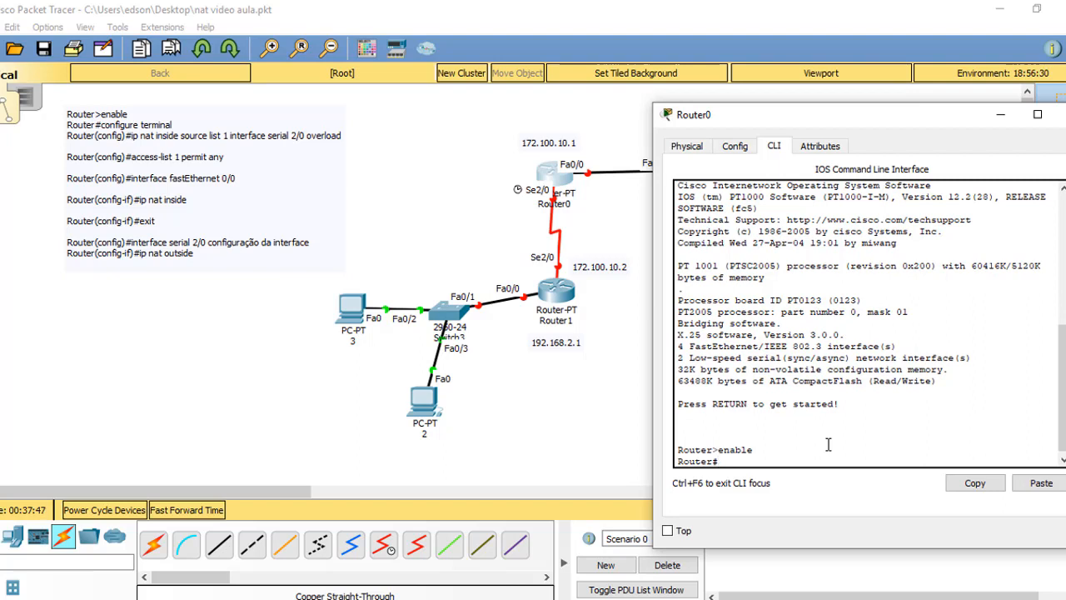
pyautogui.write('conf t')
pyautogui.press('Return')
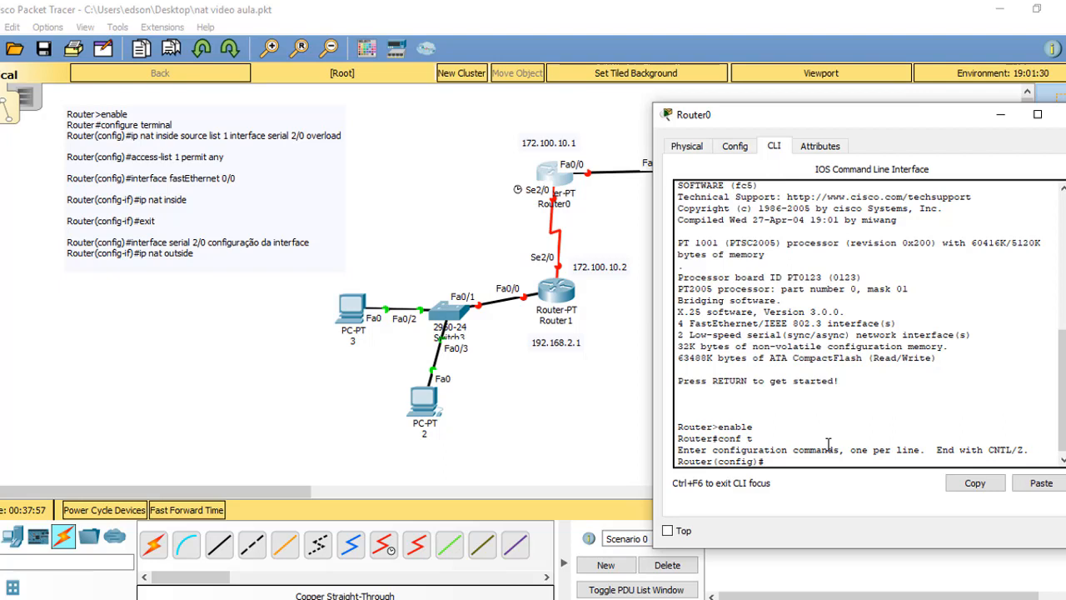
# Assign 200.100.10.1 with mask 255.255.0.0 to Router0's interface fas 0/0 and enable the interface with no shutdown
pyautogui.write('int sr')
pyautogui.write(' 0/')
pyautogui.write('0')
pyautogui.press('Return')
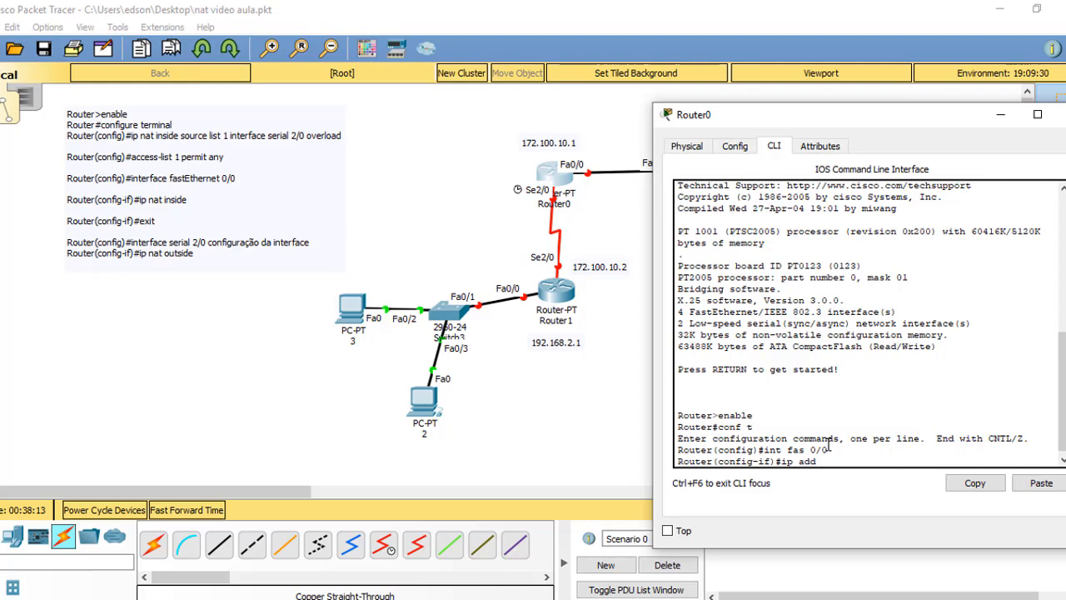
pyautogui.moveTo(814, 126); pyautogui.dragTo(488, 220)
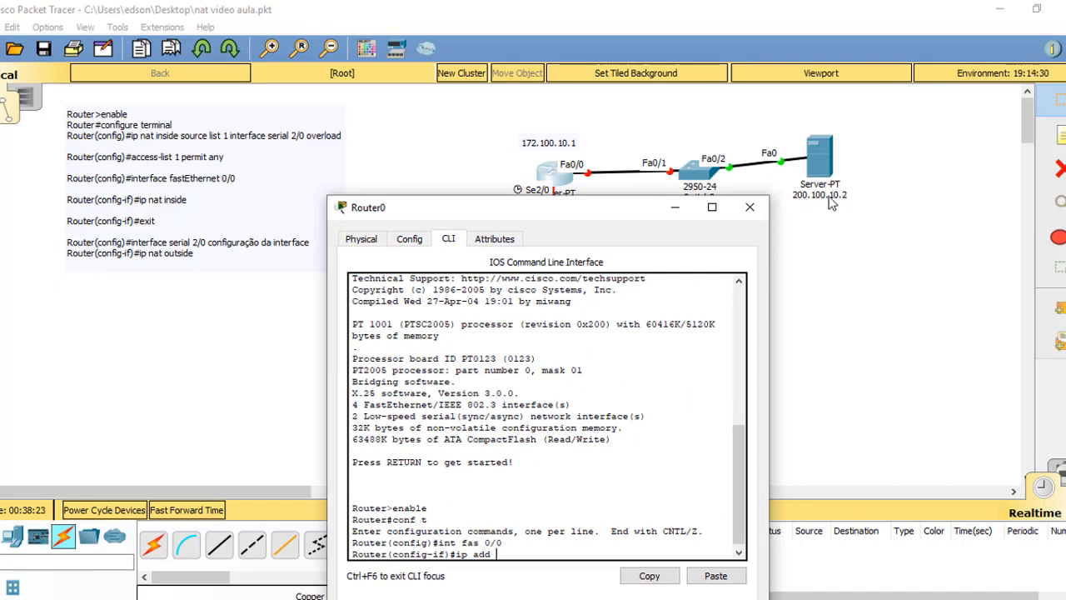
pyautogui.moveTo(631, 214); pyautogui.dragTo(681, 199)
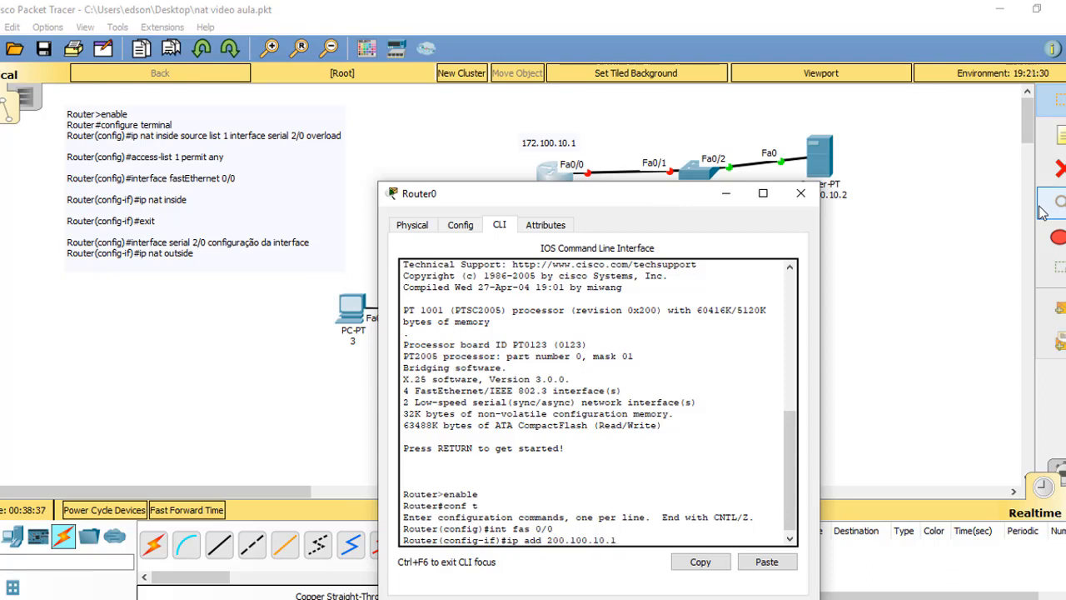
pyautogui.write('255.255.0.0')
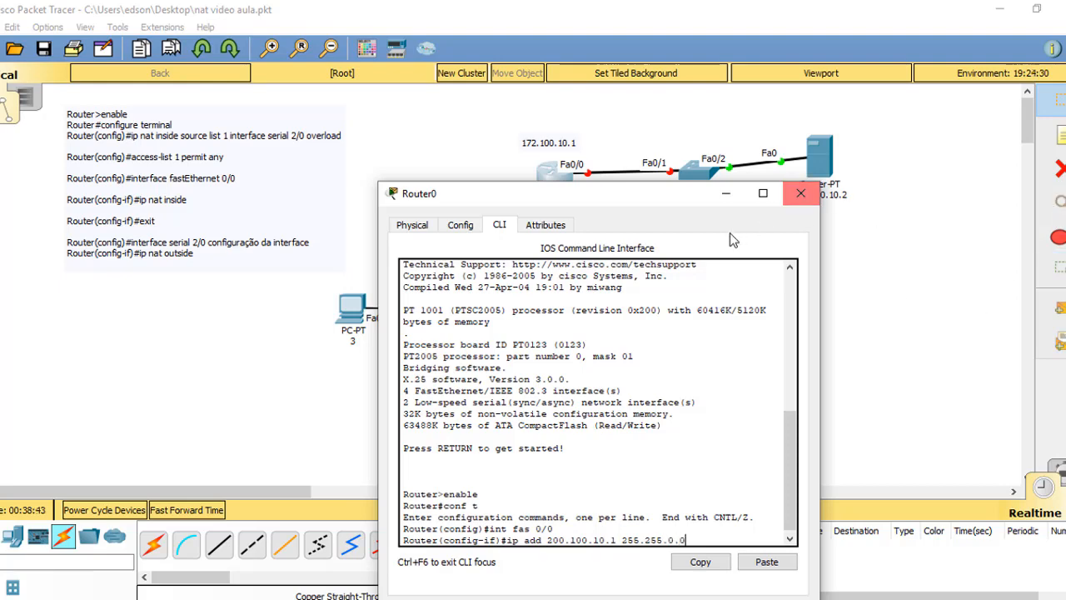
pyautogui.moveTo(649, 202); pyautogui.dragTo(715, 204)
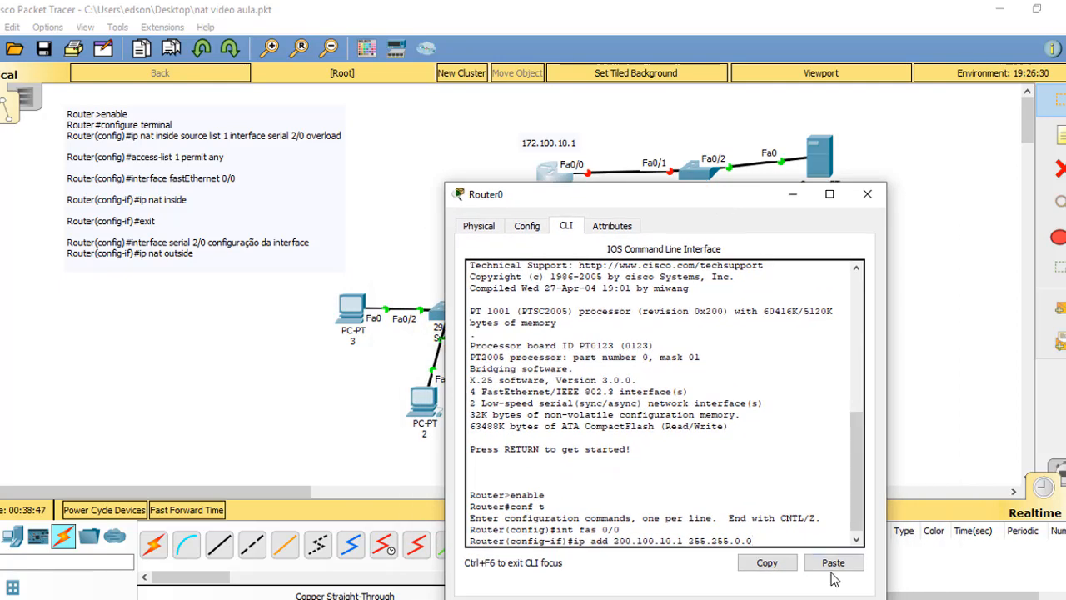
pyautogui.press('Return')
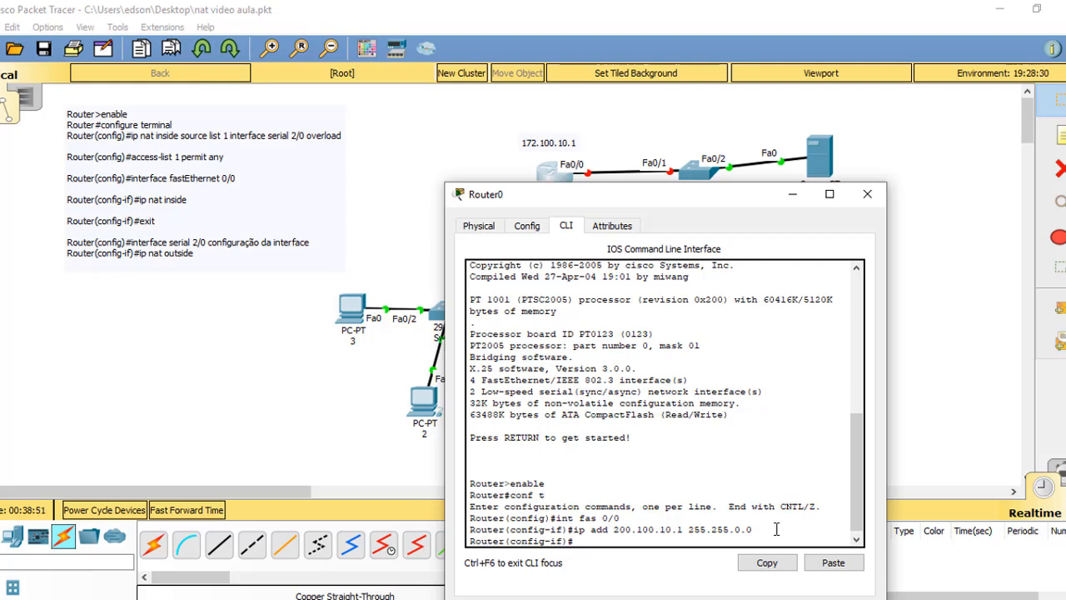
pyautogui.write('no shutdown')
pyautogui.press('Return')
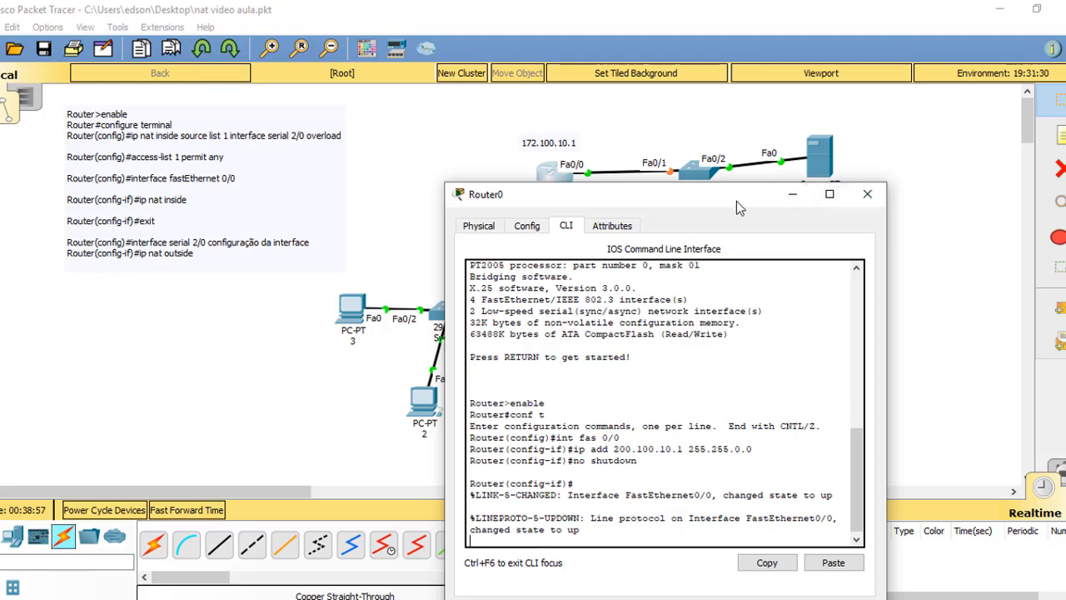
# Rename the server's label in the topology as 200.100.10.2/16
pyautogui.moveTo(736, 200); pyautogui.dragTo(709, 269)
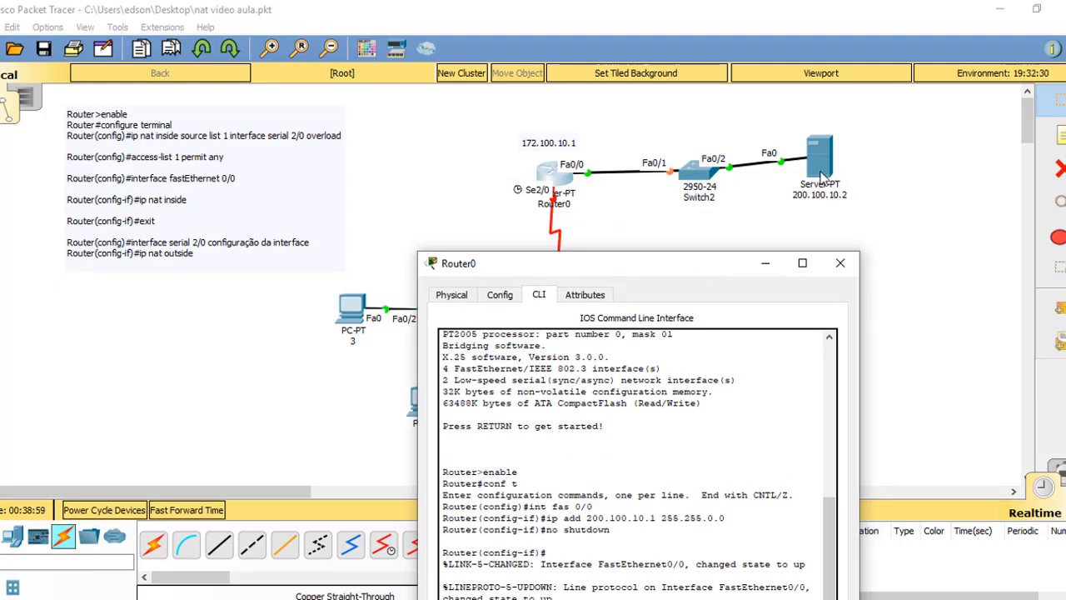
pyautogui.click(846, 208)
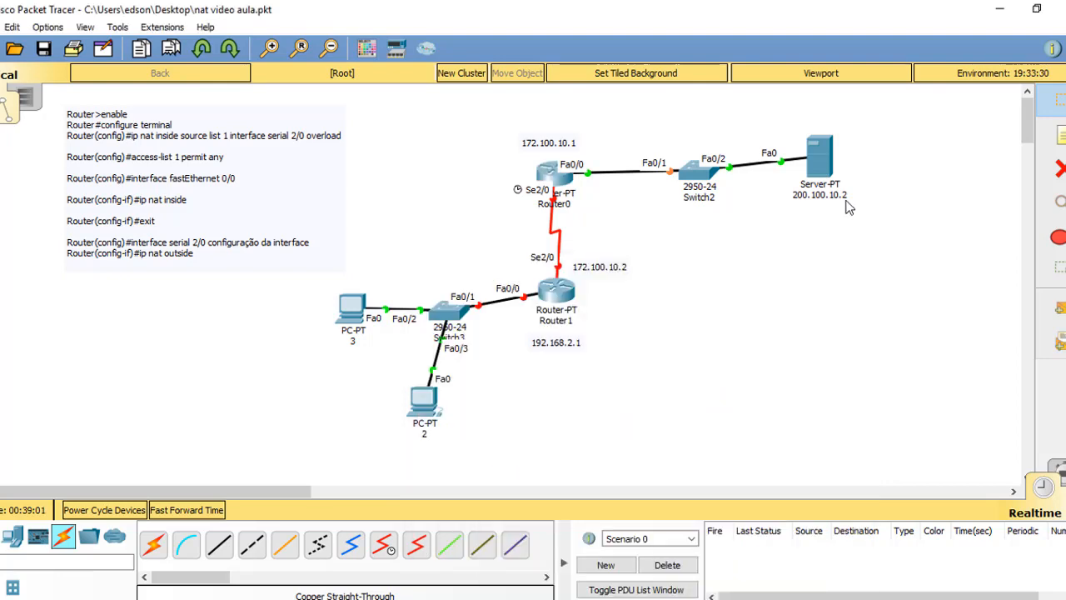
pyautogui.click(841, 200)
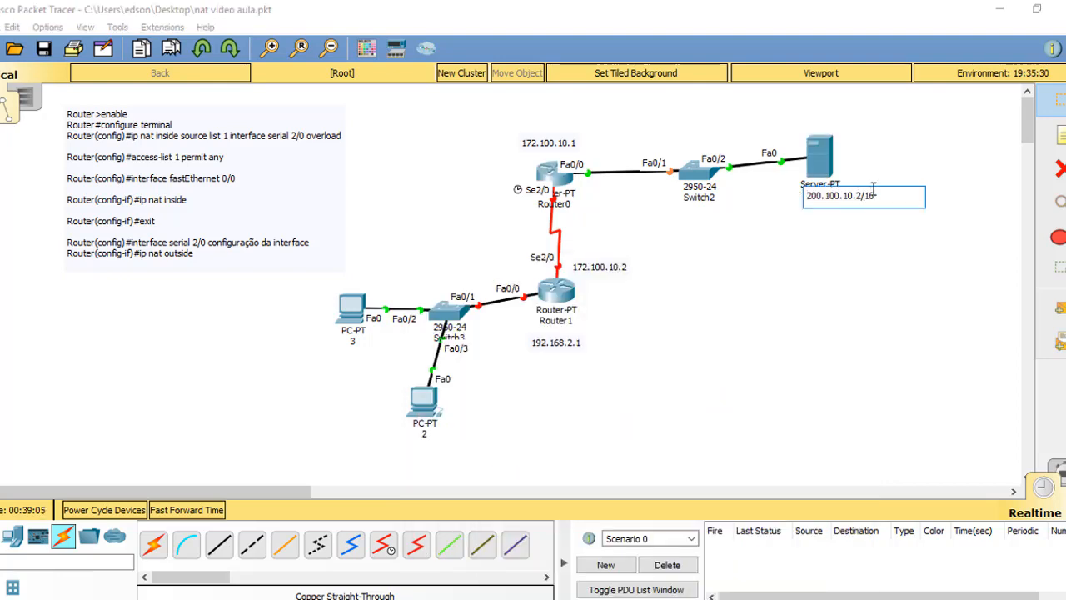
pyautogui.click(834, 331)
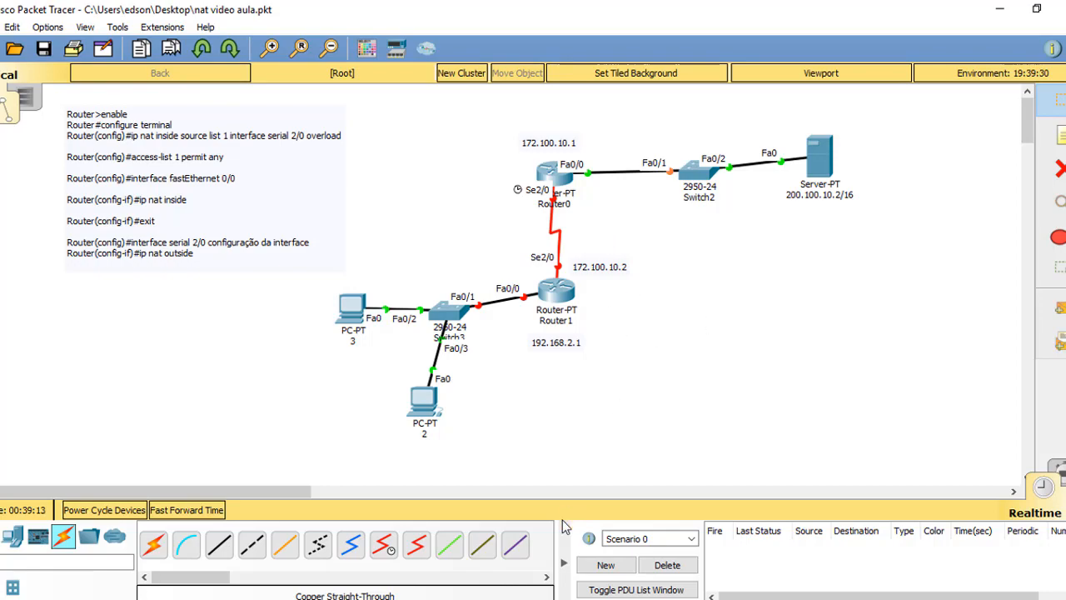
pyautogui.click(474, 599)
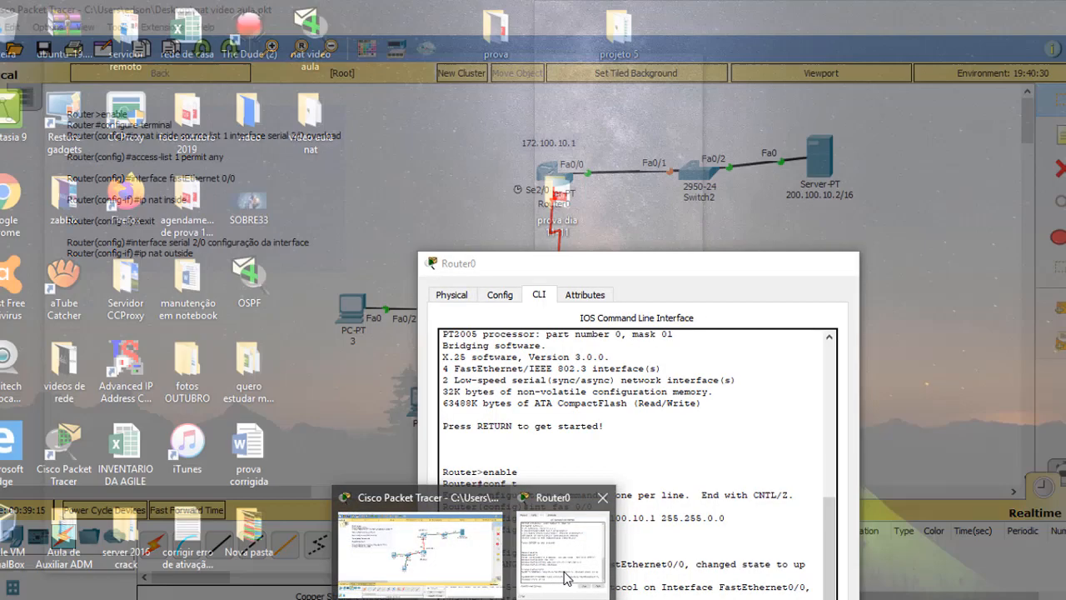
pyautogui.click(568, 576)
pyautogui.moveTo(671, 262); pyautogui.dragTo(718, 223)
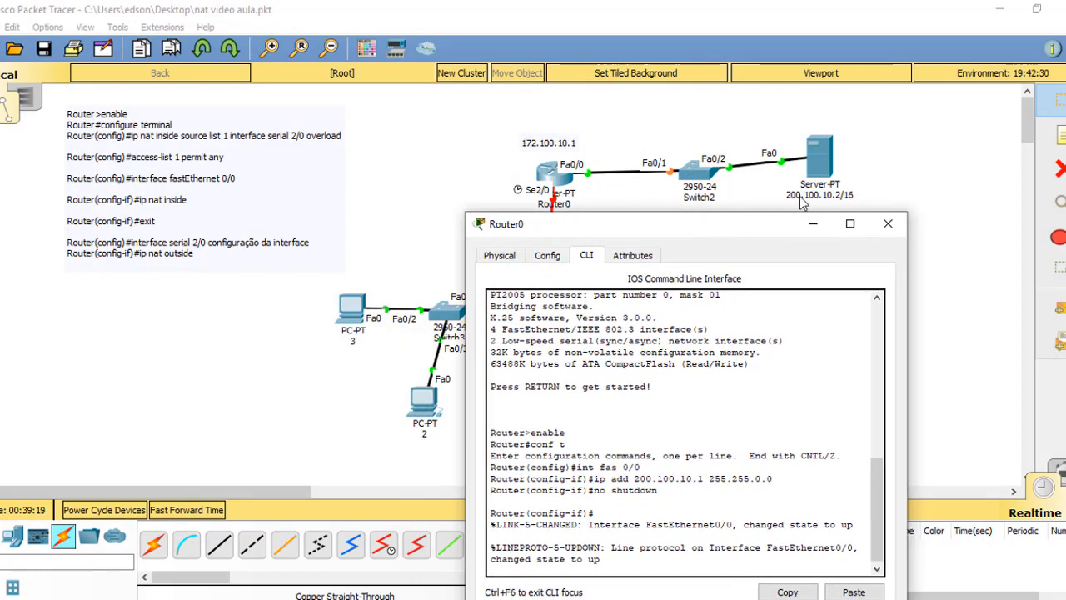
pyautogui.click(812, 223)
# In the server's IP configuration, set the static IP address to 200.100.10.2 and the subnet mask to 255.255.0.0
pyautogui.click(815, 156)
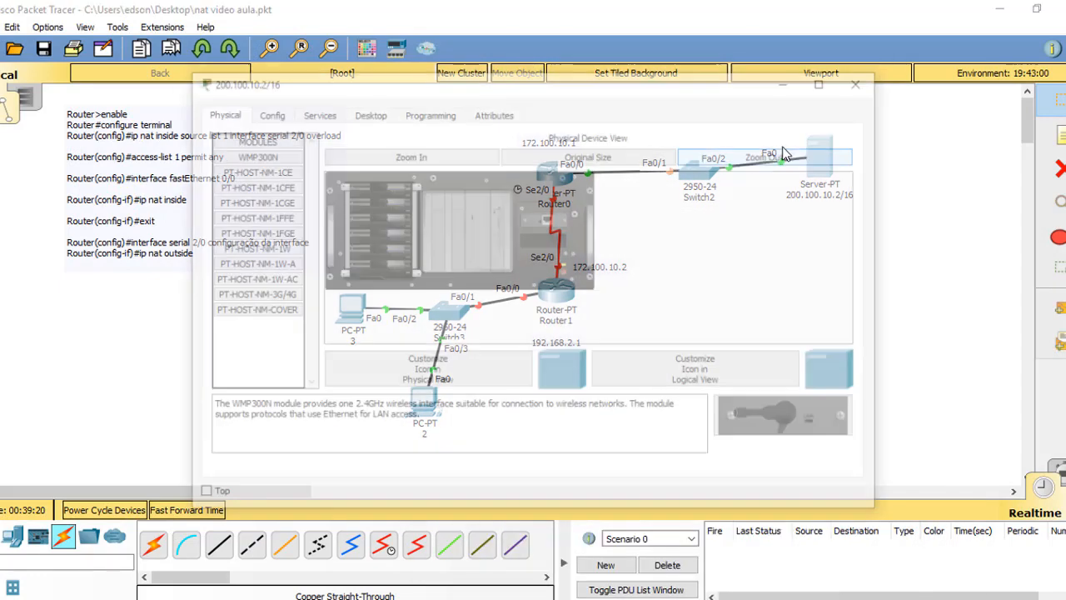
pyautogui.click(268, 112)
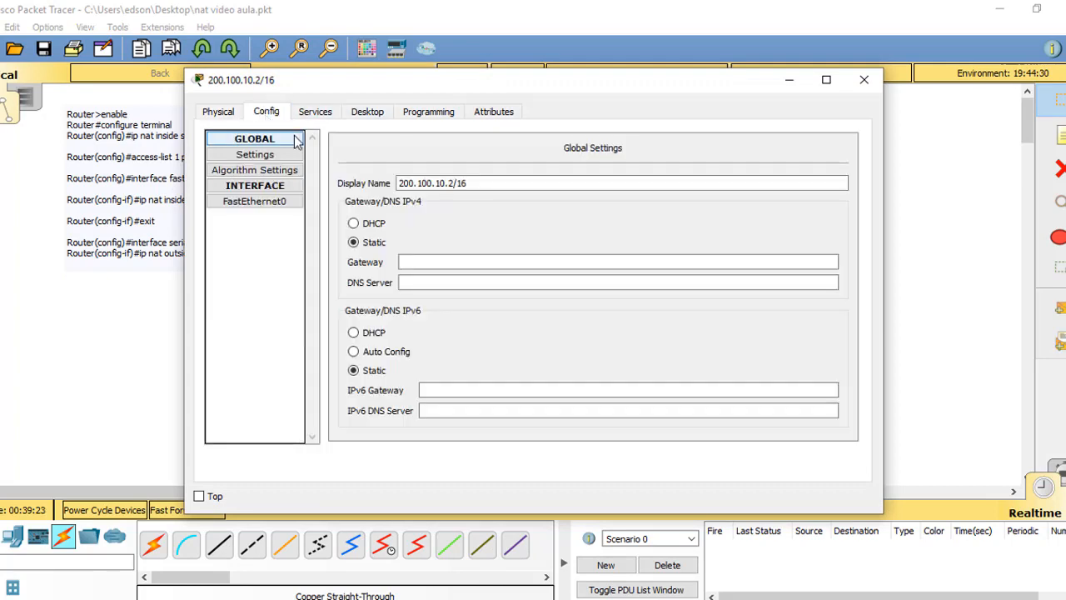
pyautogui.click(367, 114)
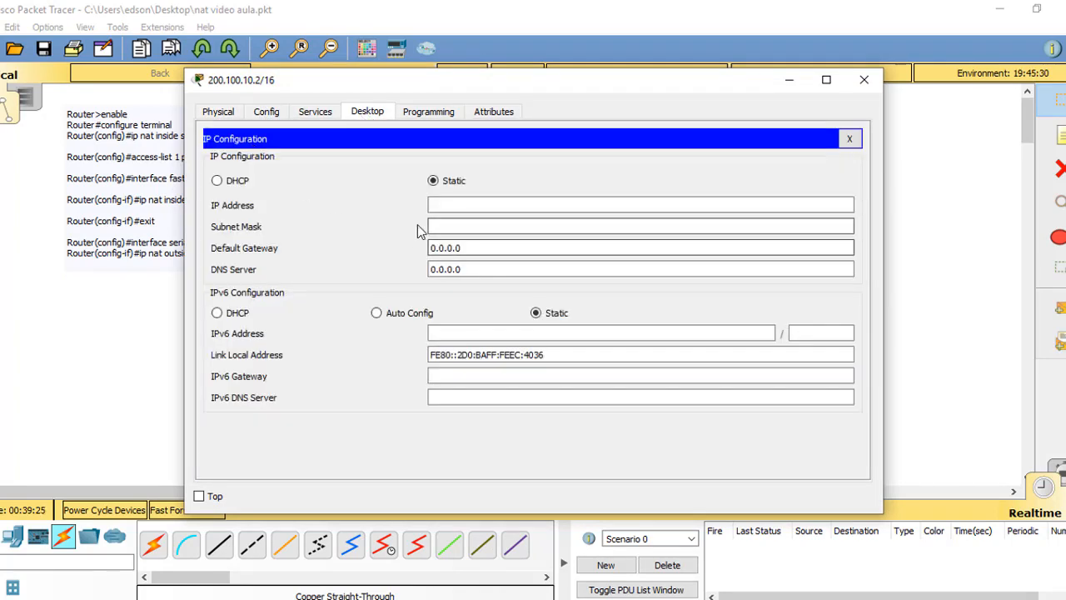
pyautogui.moveTo(544, 82); pyautogui.dragTo(806, 225)
pyautogui.click(746, 347)
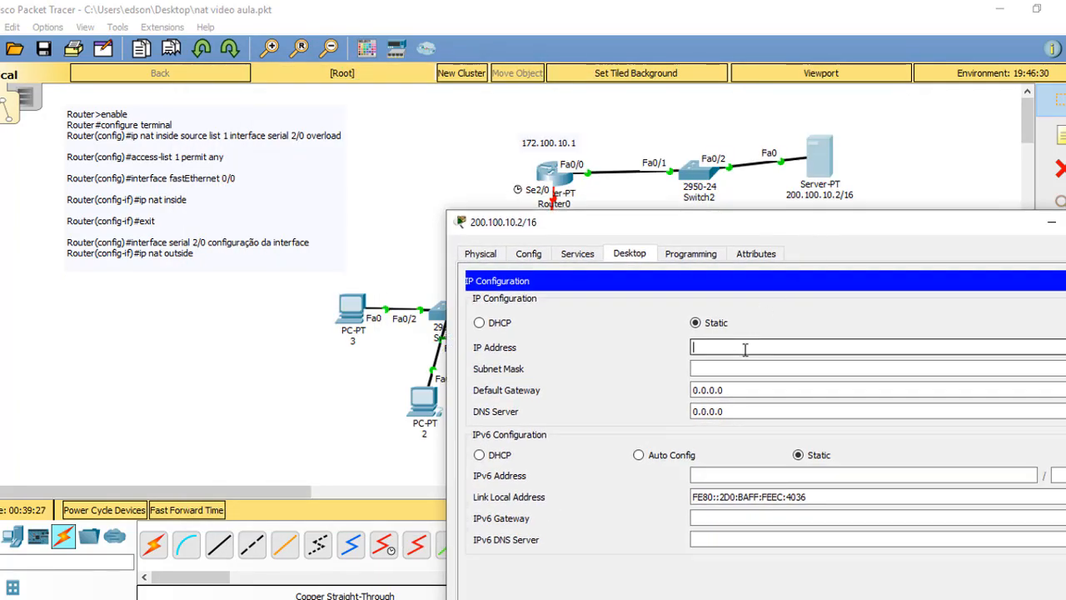
pyautogui.write('200')
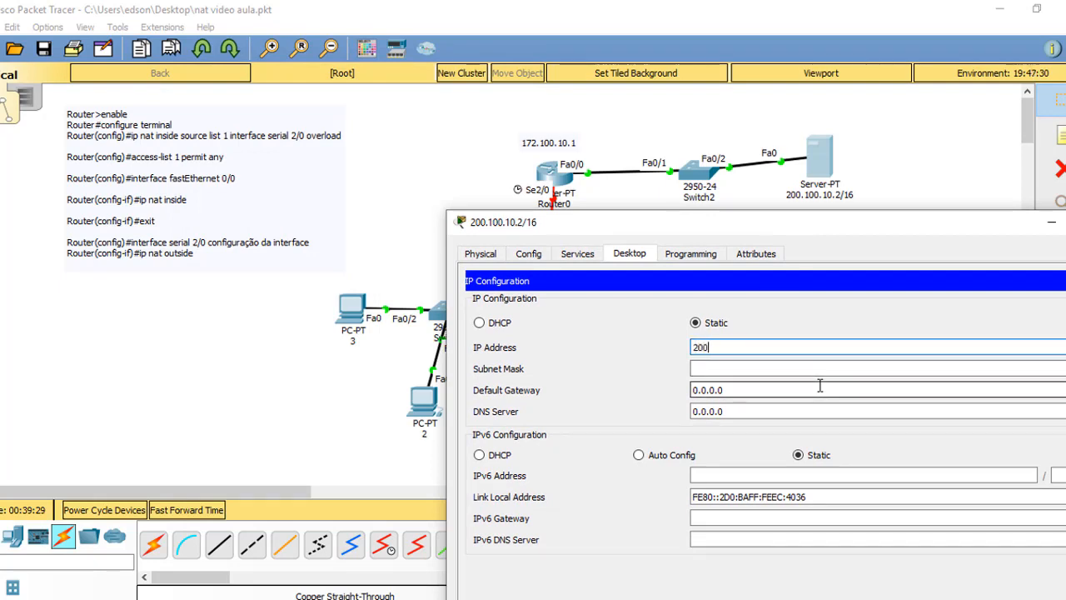
pyautogui.write('.100.10.2')
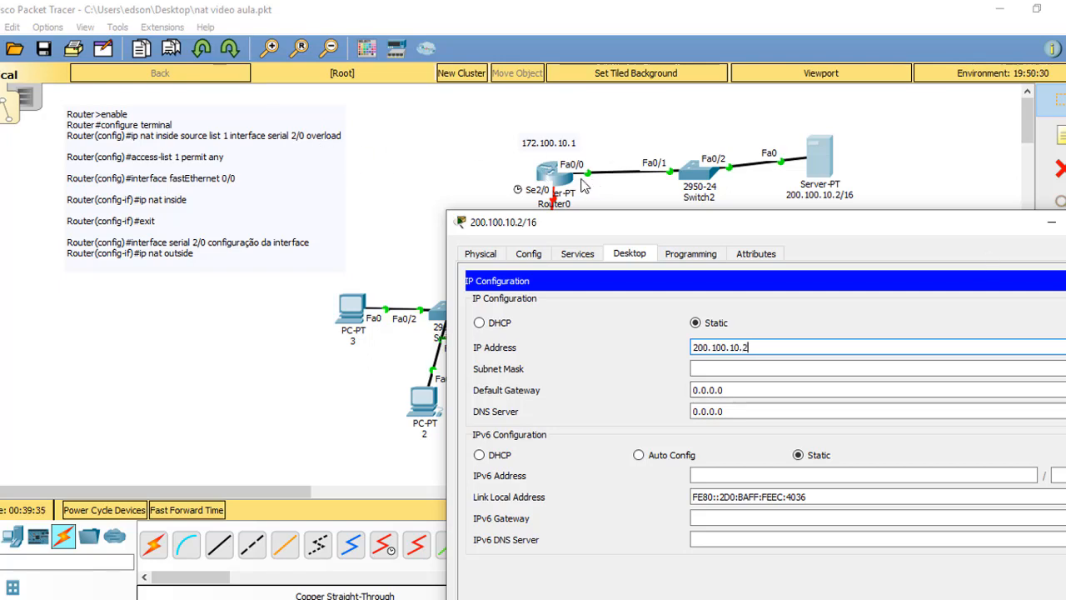
pyautogui.click(733, 368)
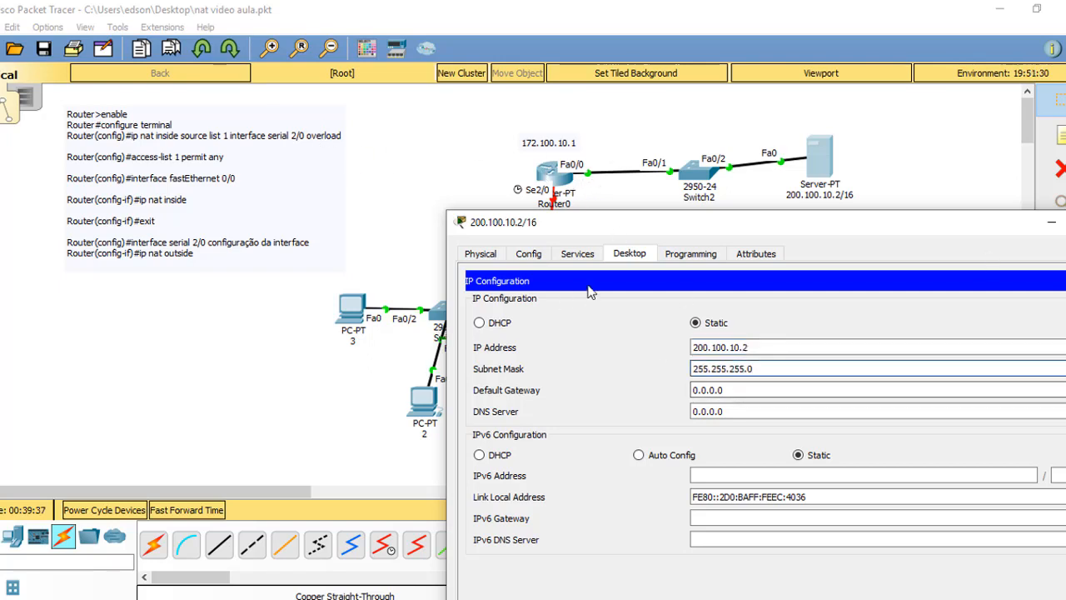
pyautogui.moveTo(730, 368); pyautogui.dragTo(819, 374)
pyautogui.write('0.0')
# Set the server's default gateway to 200.100.10.1 and close its configuration window
pyautogui.click(758, 394)
pyautogui.moveTo(758, 392); pyautogui.dragTo(685, 392)
pyautogui.moveTo(794, 389); pyautogui.dragTo(559, 390)
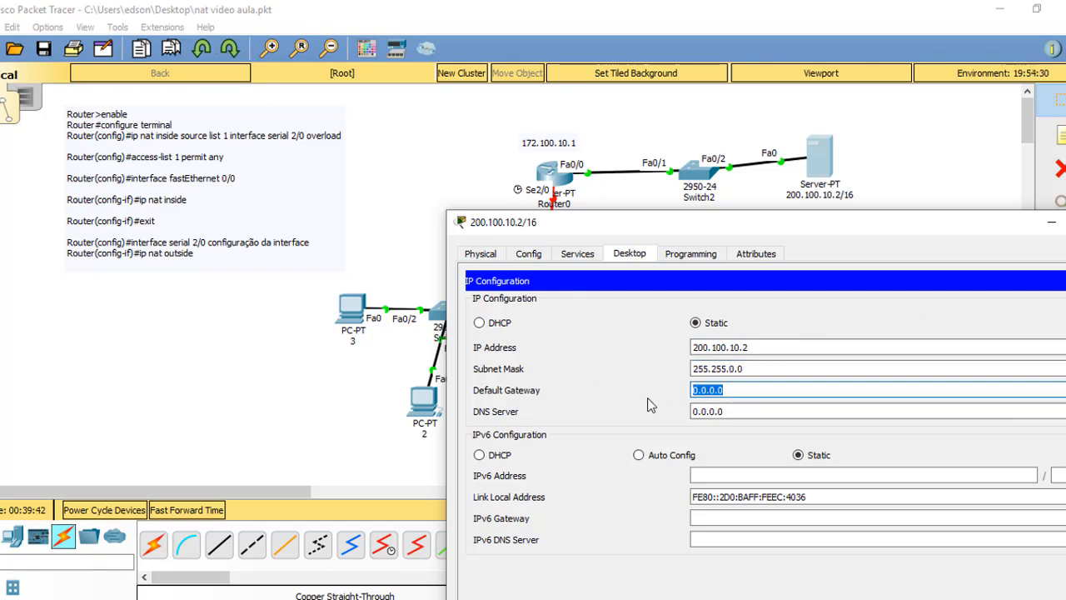
pyautogui.write('200.10.')
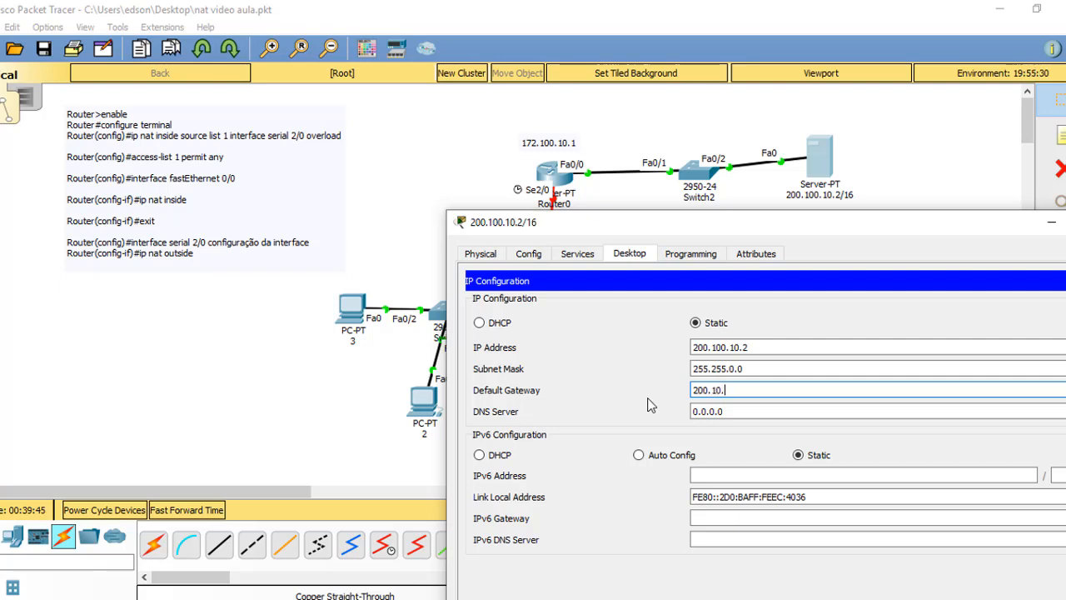
pyautogui.press('BackSpace')
pyautogui.write('0.10.1')
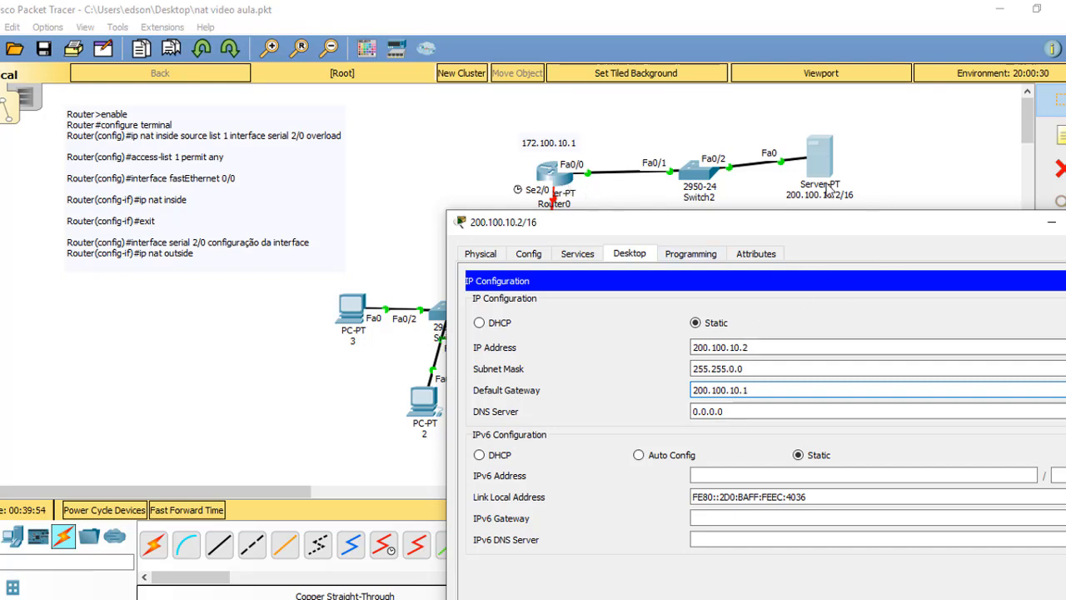
pyautogui.moveTo(824, 222); pyautogui.dragTo(691, 167)
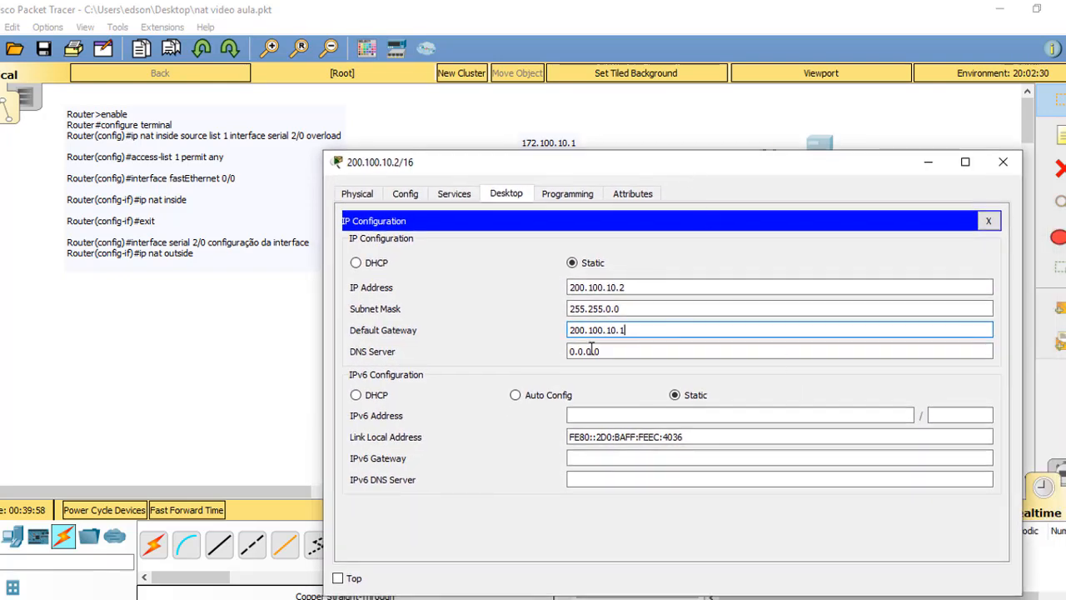
pyautogui.click(1003, 162)
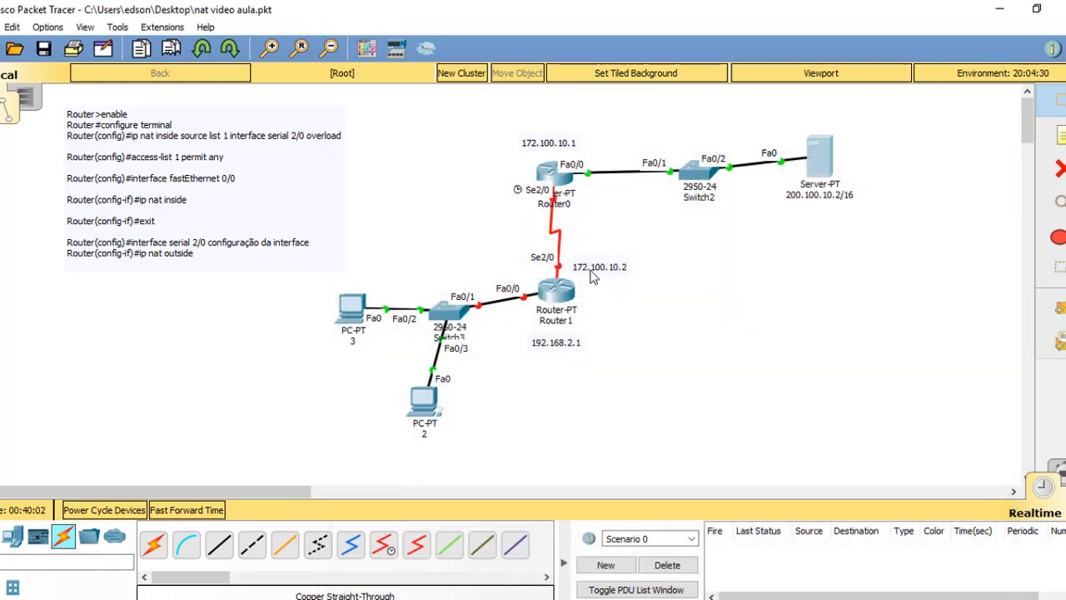
# In Router0's command line, assign 172.100.10.1 with mask 255.255.255.252 to interface serial 2/0
pyautogui.click(556, 188)
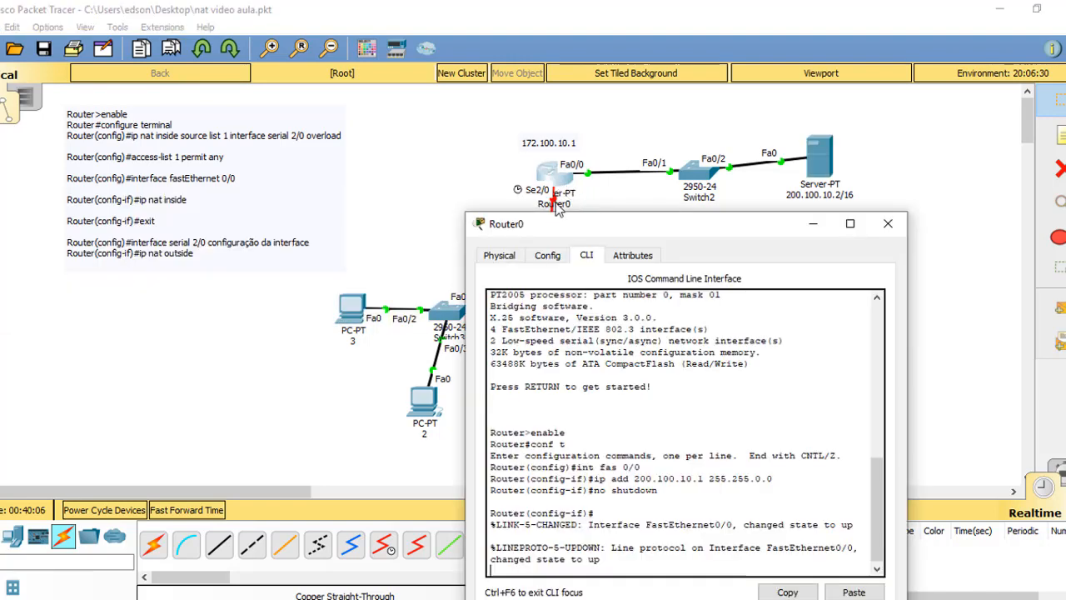
pyautogui.moveTo(650, 227); pyautogui.dragTo(769, 87)
pyautogui.press('Return')
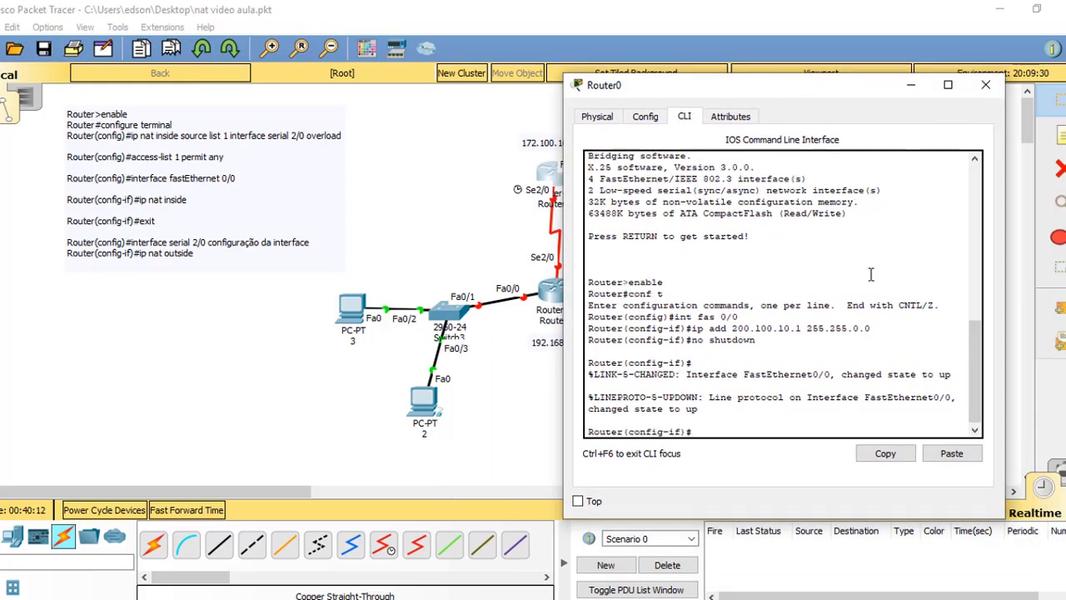
pyautogui.write('exit')
pyautogui.press('Return')
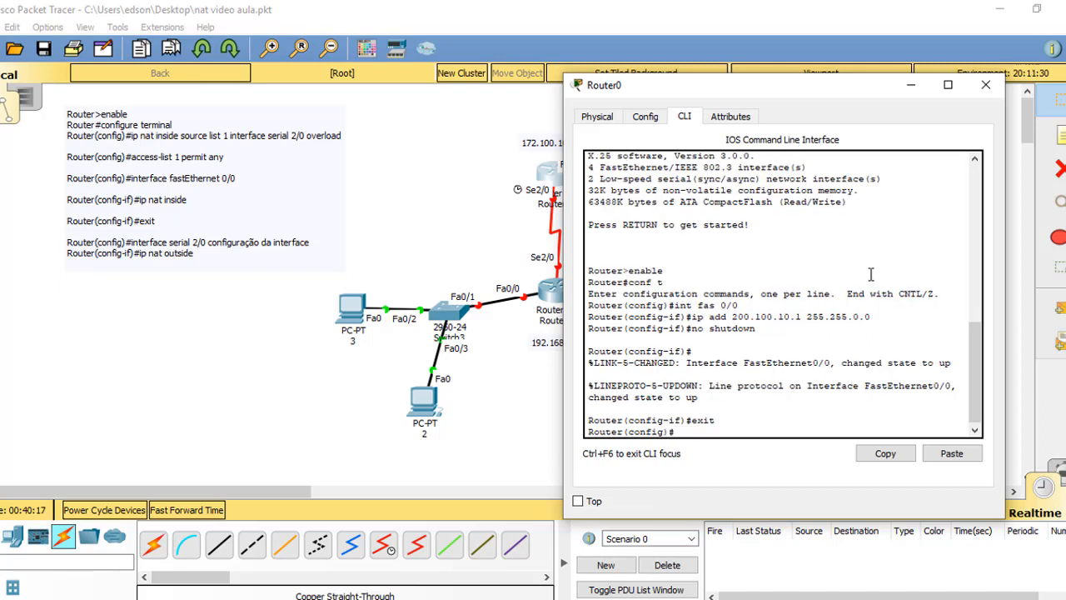
pyautogui.write('int serial 2/0')
pyautogui.press('Return')
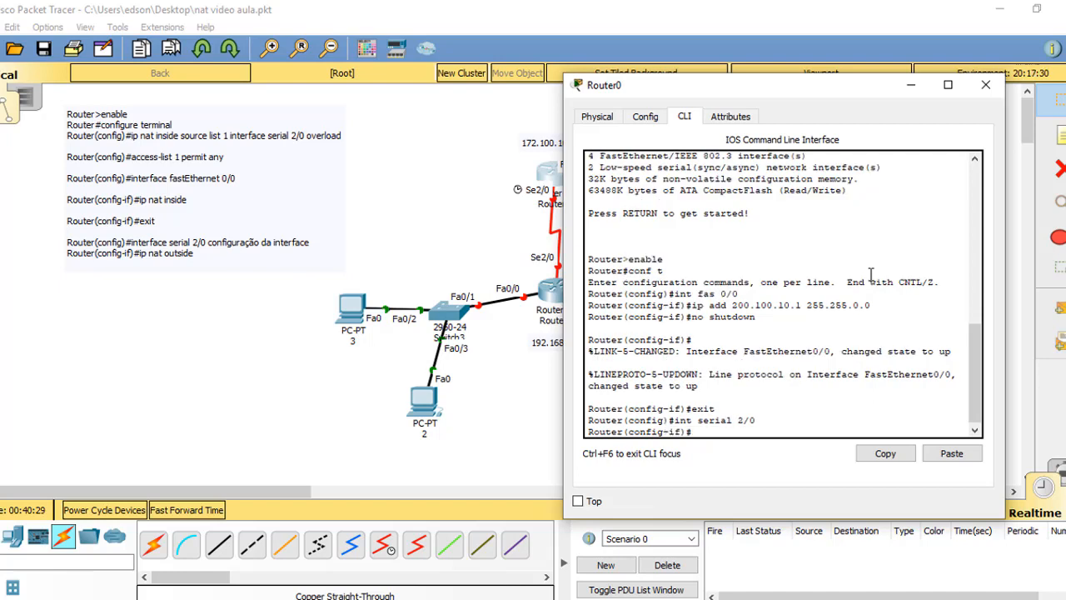
pyautogui.write('ip add 172.100.')
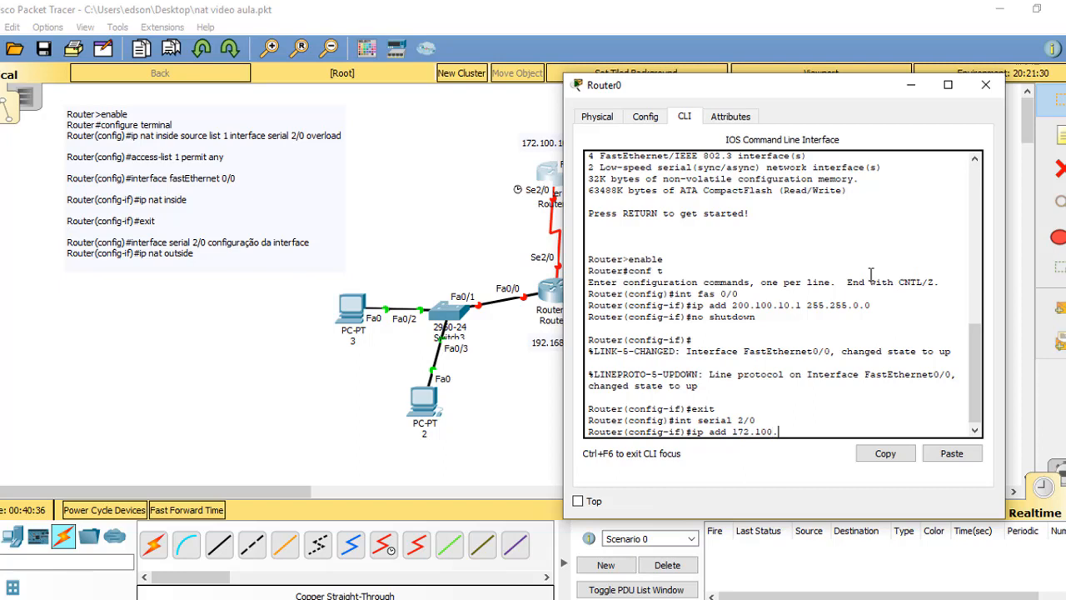
pyautogui.write('10.1')
pyautogui.moveTo(866, 85); pyautogui.dragTo(925, 85)
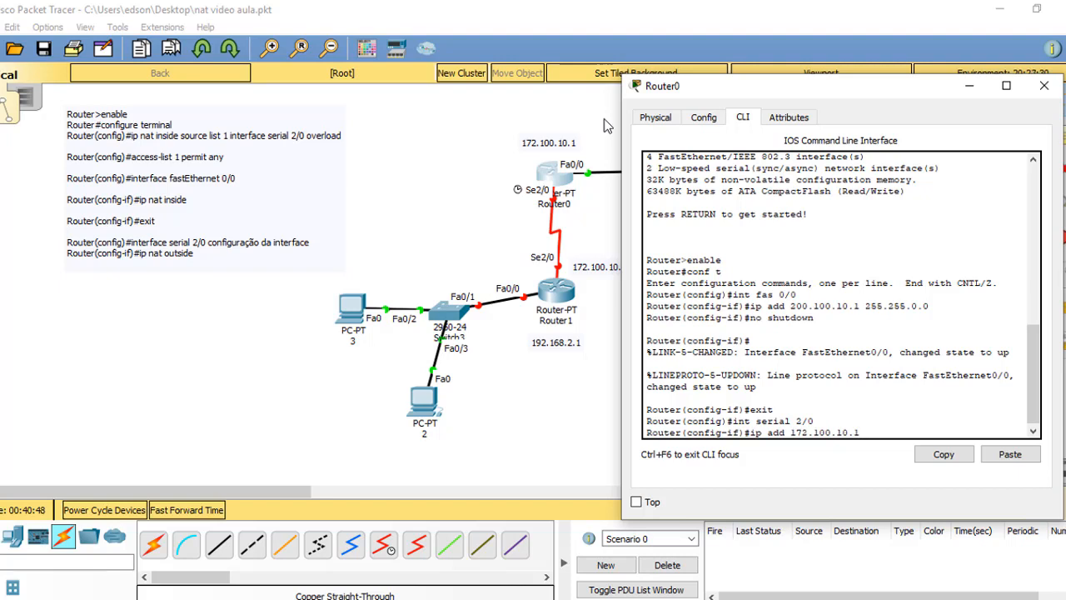
pyautogui.write('255.255.255.252')
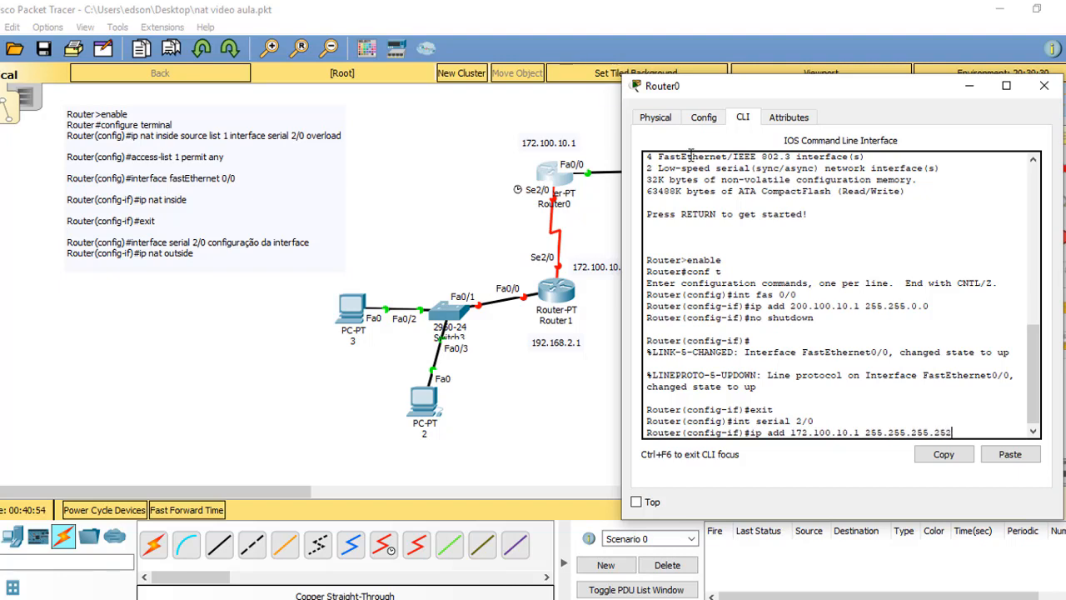
pyautogui.press('Return')
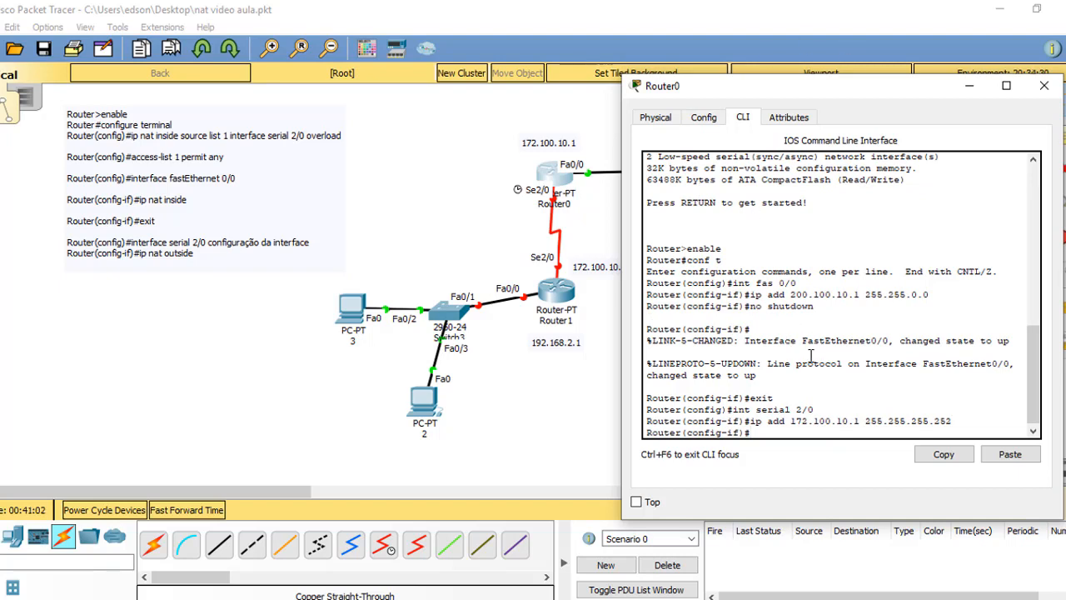
# Enable Router0's serial 2/0 interface with no shutdown, save the configuration with do wr, and close the router's window
pyautogui.write('clo')
pyautogui.press('BackSpace')
pyautogui.press('BackSpace')
pyautogui.press('BackSpace')
pyautogui.write('no shutdown')
pyautogui.press('Return')
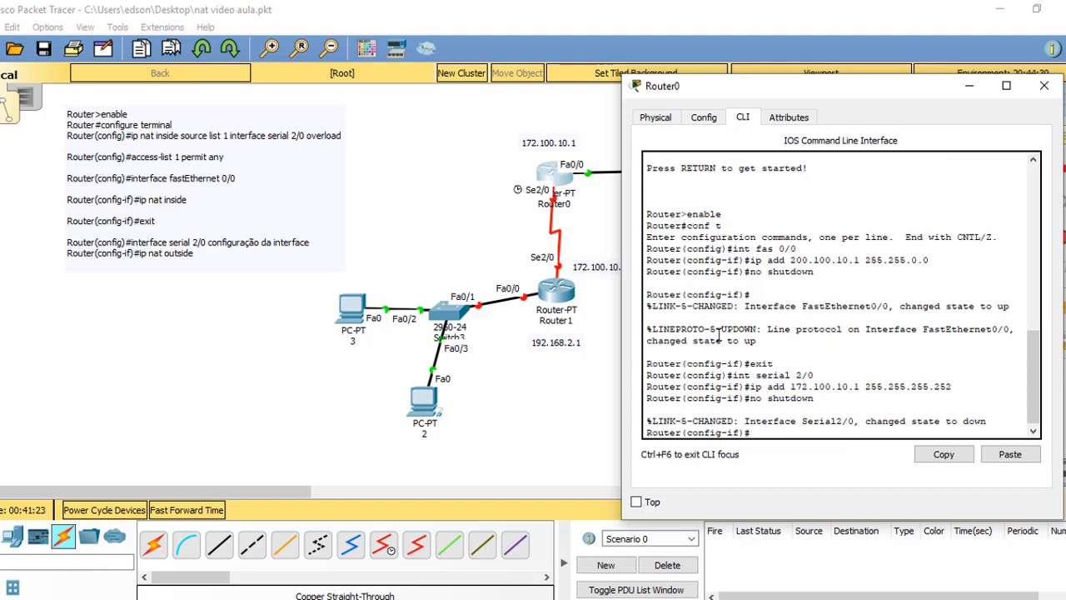
pyautogui.write('do wr')
pyautogui.press('Return')
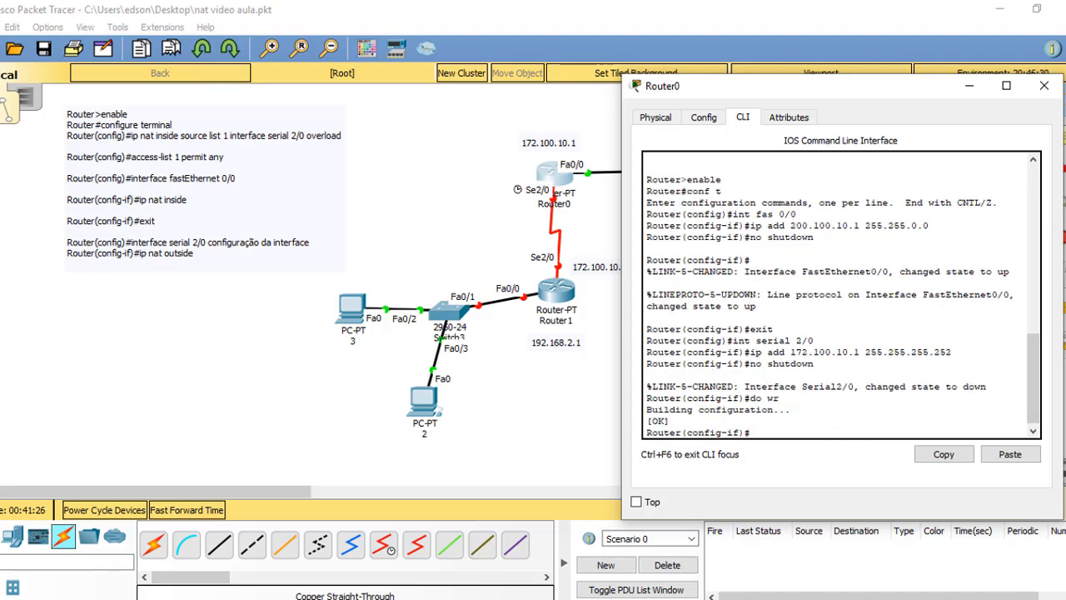
pyautogui.click(1044, 86)
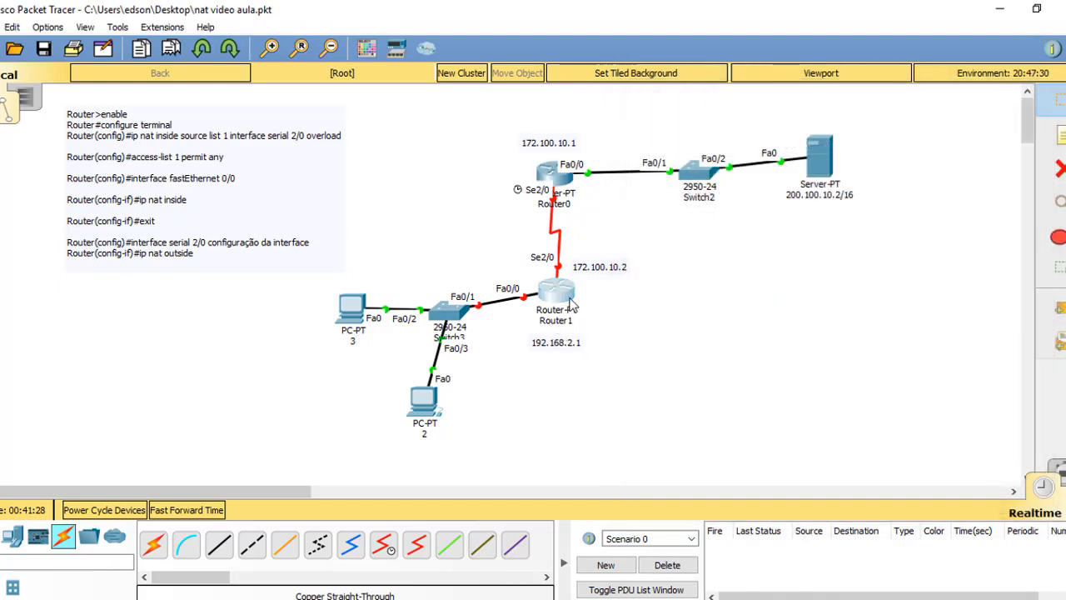
# Open Router1's command line and enter global configuration mode with enable and conf t
pyautogui.click(556, 291)
pyautogui.moveTo(526, 82); pyautogui.dragTo(844, 79)
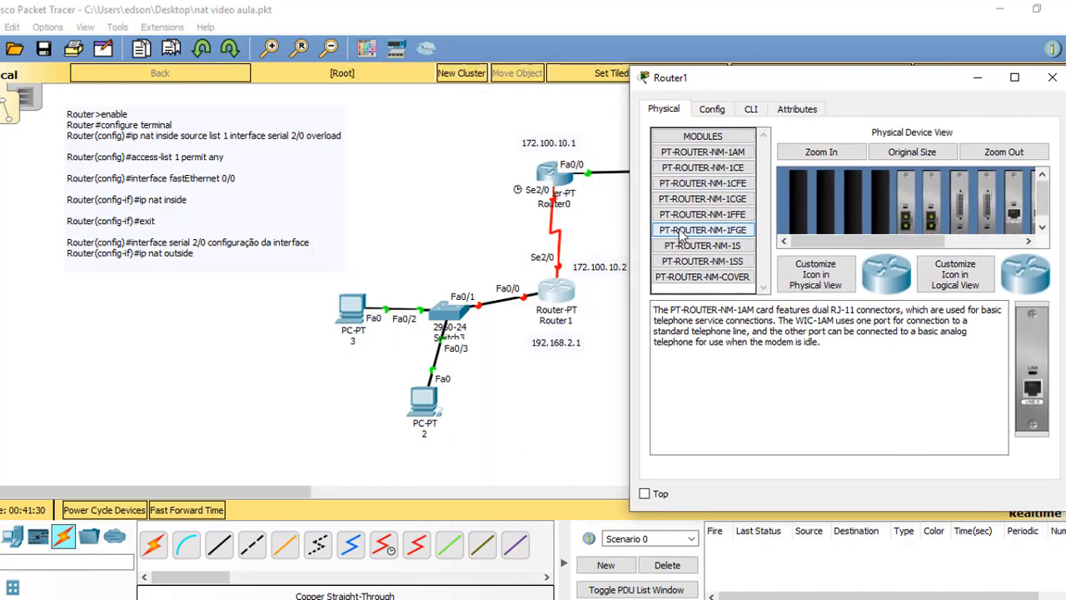
pyautogui.click(715, 109)
pyautogui.click(750, 109)
pyautogui.click(882, 355)
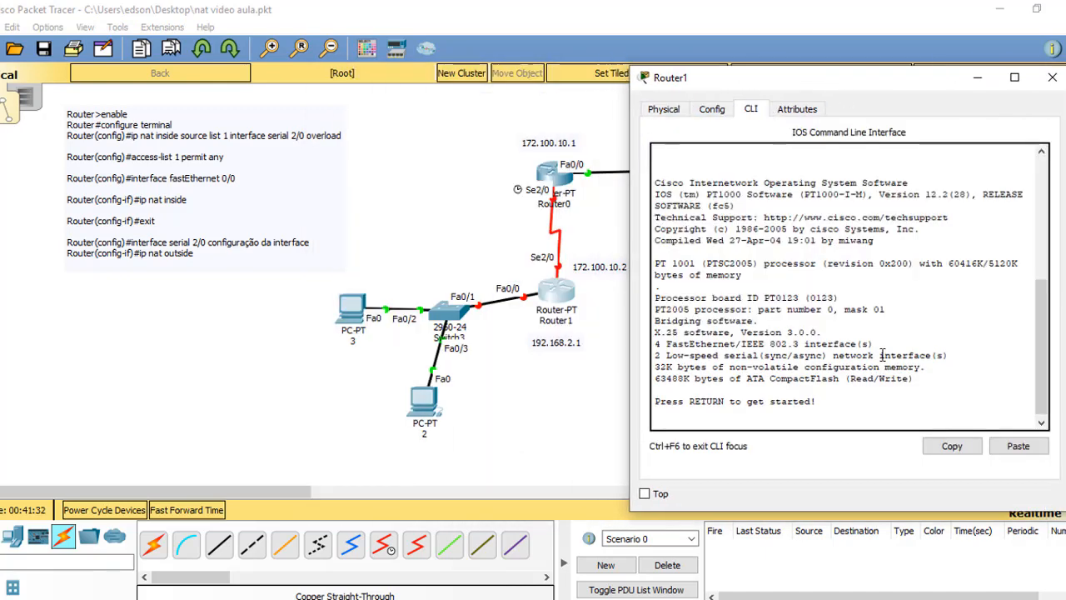
pyautogui.press('Return')
pyautogui.write('enable')
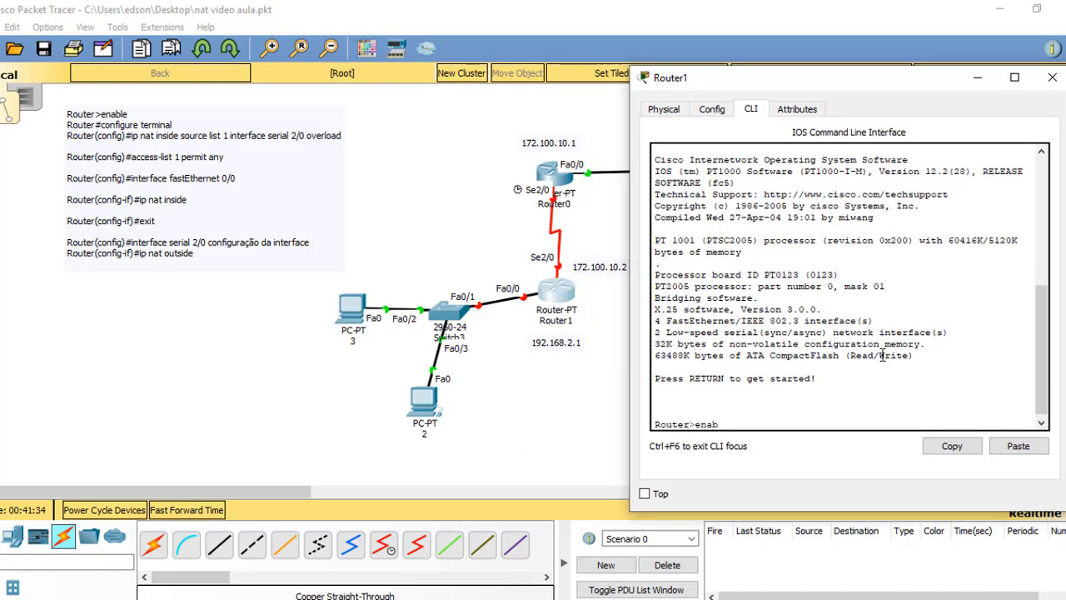
pyautogui.press('Return')
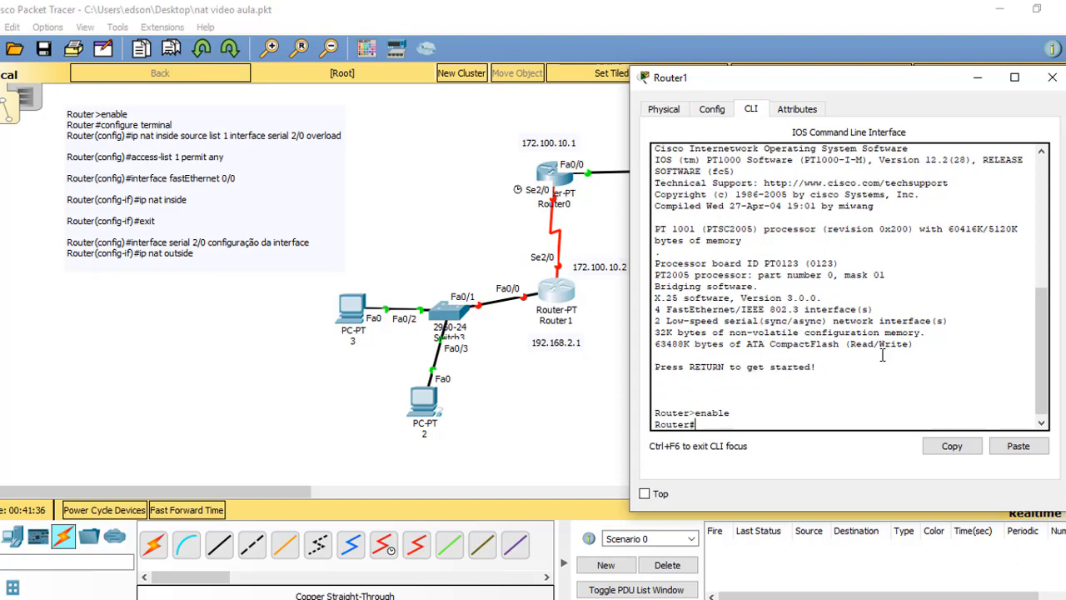
pyautogui.write('conf t')
pyautogui.press('Return')
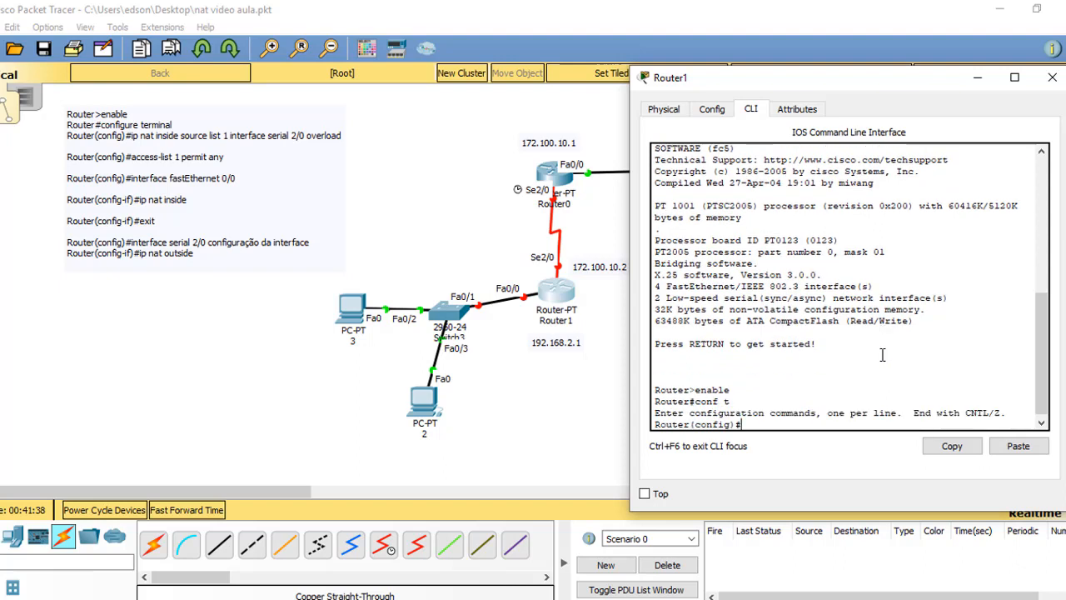
# Assign 192.168.2.1 with mask 255.255.255.0 to Router1's interface fas 0/0 and try to enable the interface
pyautogui.write('int fas 0/0')
pyautogui.press('Return')
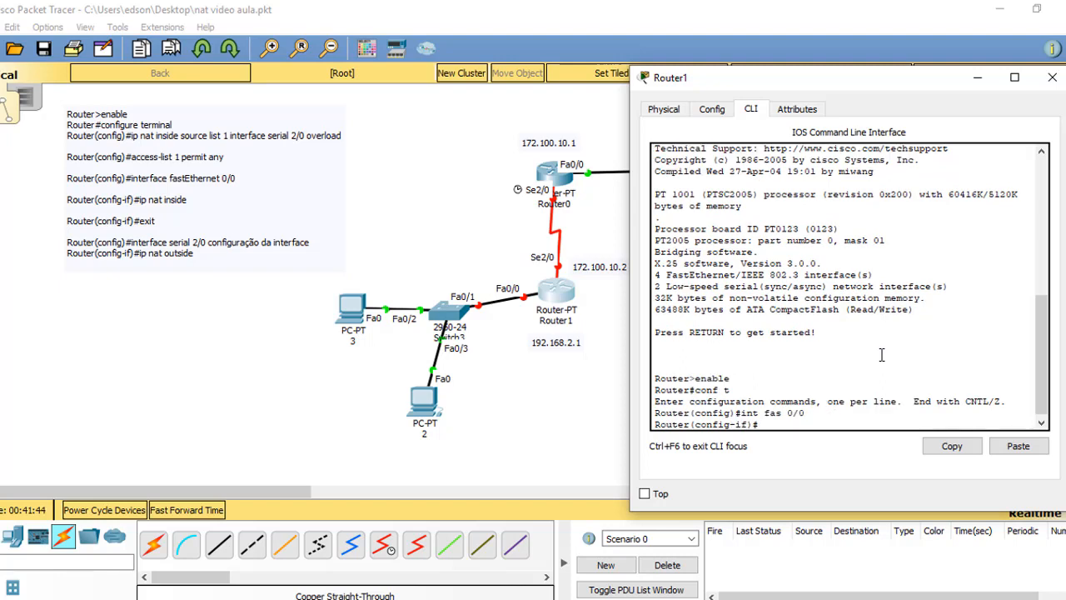
pyautogui.write('ip add 192.168.')
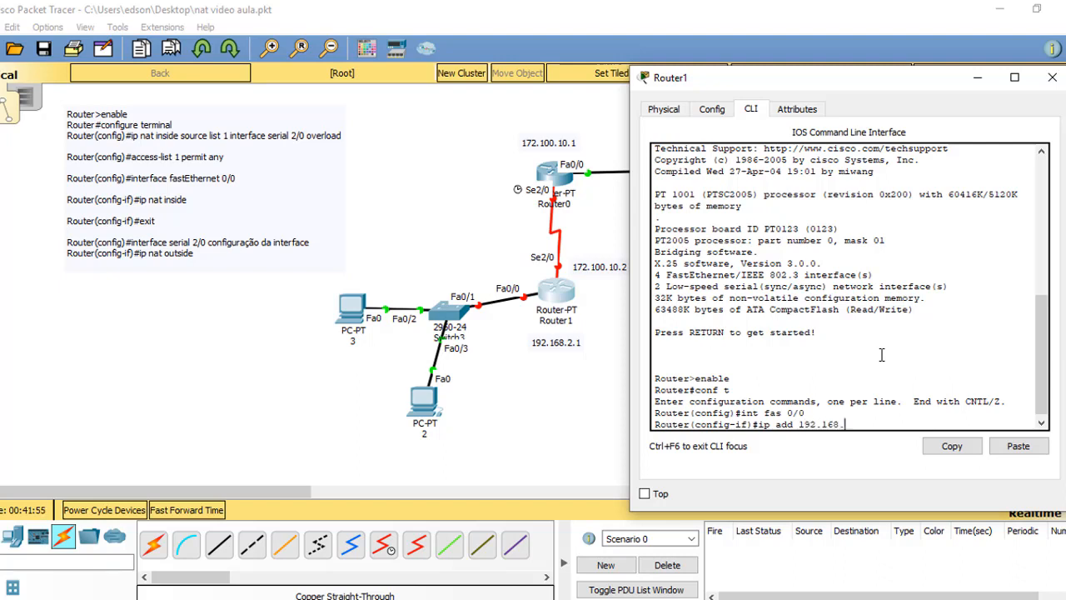
pyautogui.write('2.1 255.255.255.0')
pyautogui.press('Return')
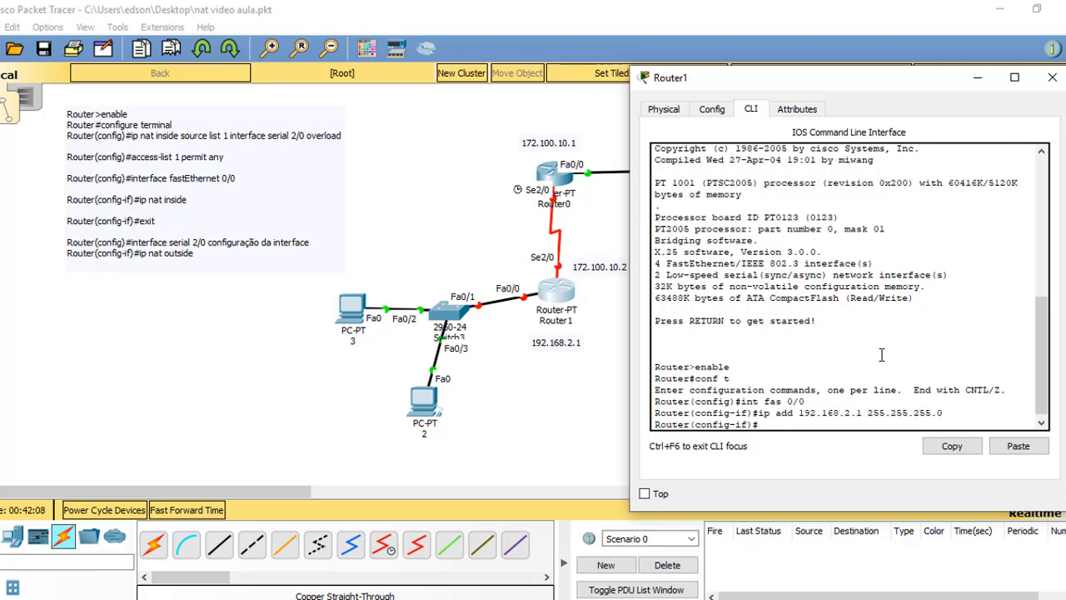
pyautogui.write('no shutdonw')
pyautogui.press('Return')
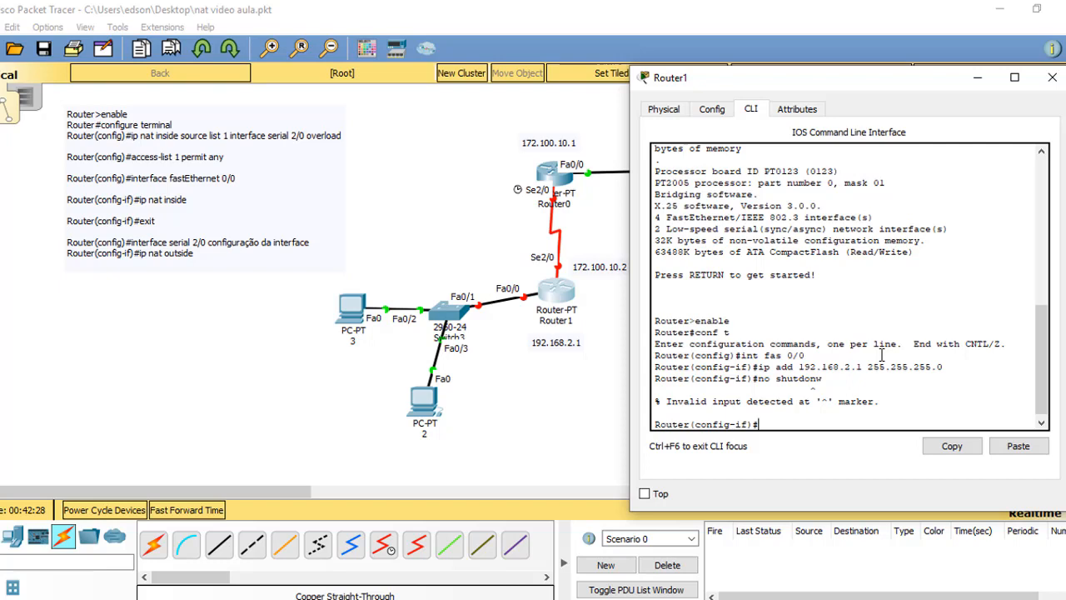
# Leave the fas 0/0 configuration and assign 172.100.10.2 with mask 255.255.255.252 to Router1's interface ser 2/0
pyautogui.write('exit')
pyautogui.press('Return')
pyautogui.write('exit')
pyautogui.press('Return')
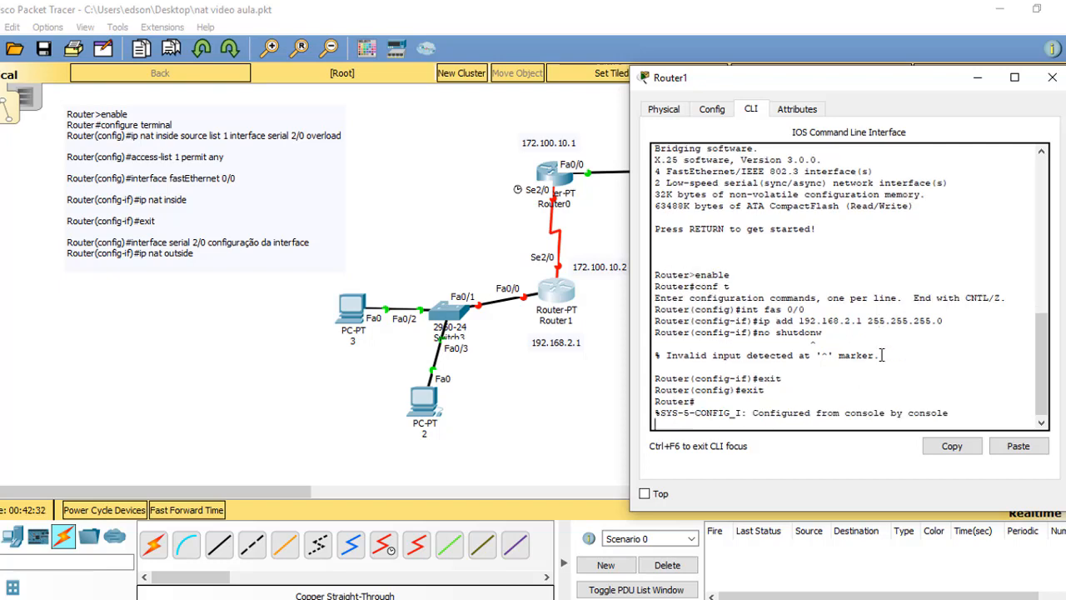
pyautogui.press('Return')
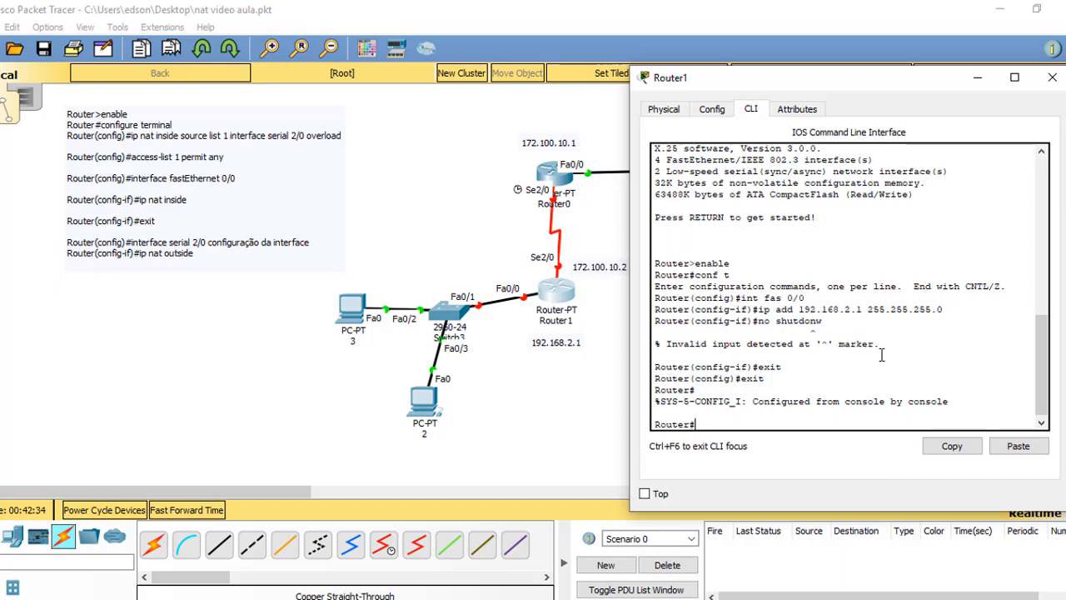
pyautogui.write('conf t')
pyautogui.press('Return')
pyautogui.write('int se')
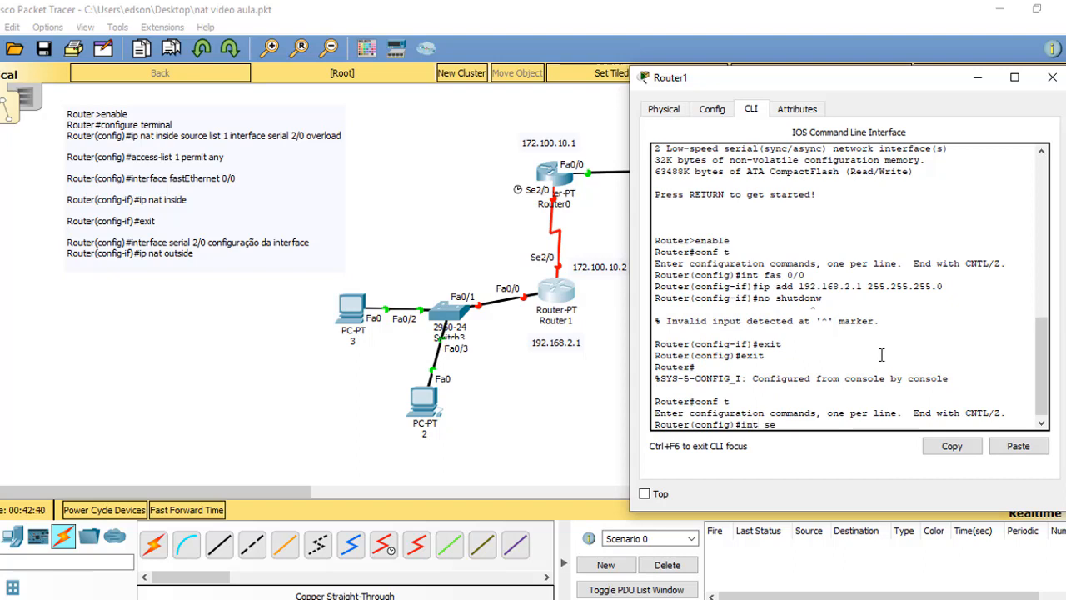
pyautogui.write('r 2/0')
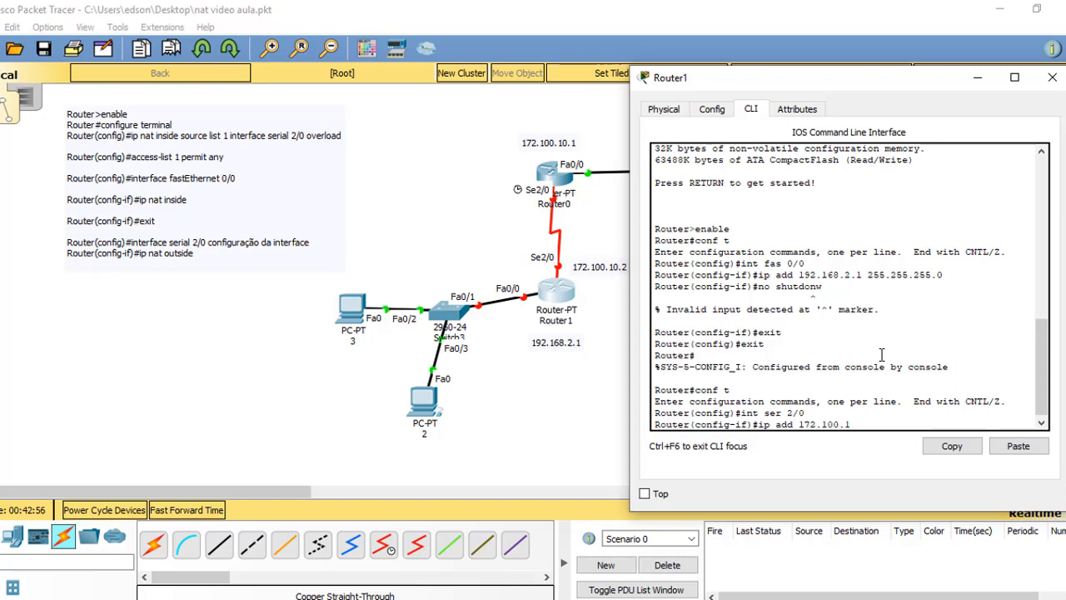
pyautogui.write('2 255.255.255.2')
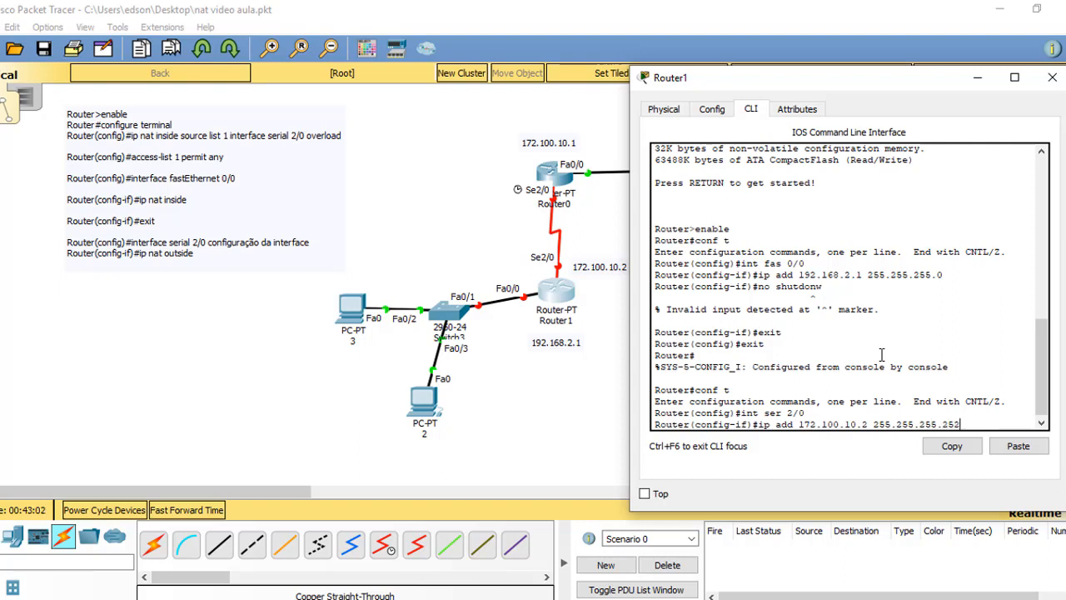
pyautogui.write('52')
pyautogui.press('Return')
# Enable Router1's serial 2/0 interface with no shutdown and exit to global configuration mode
pyautogui.write('no shut')
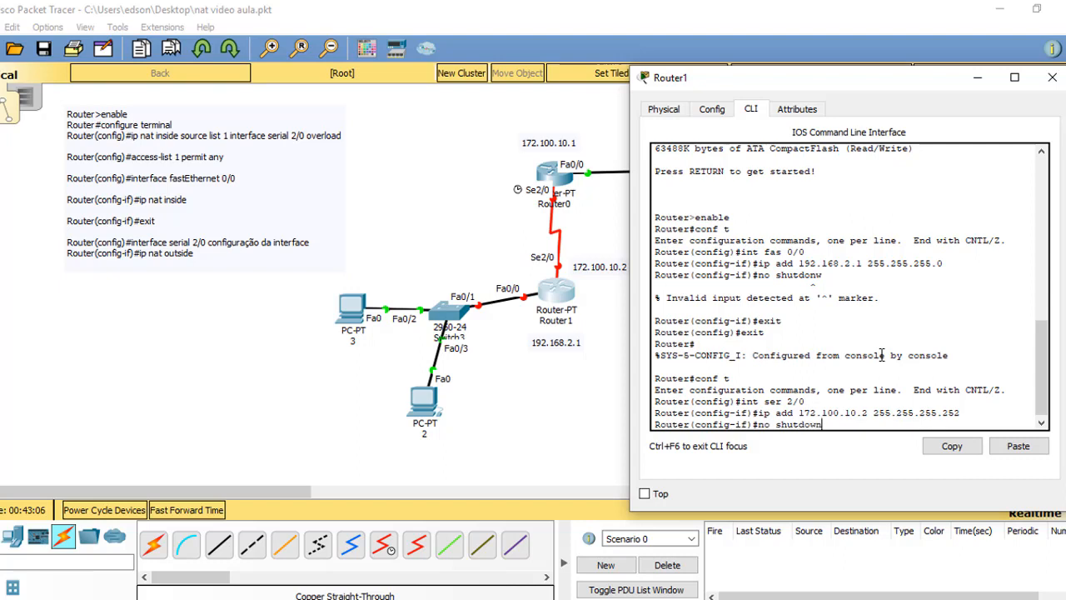
pyautogui.write('down')
pyautogui.press('Return')
pyautogui.write('exi')
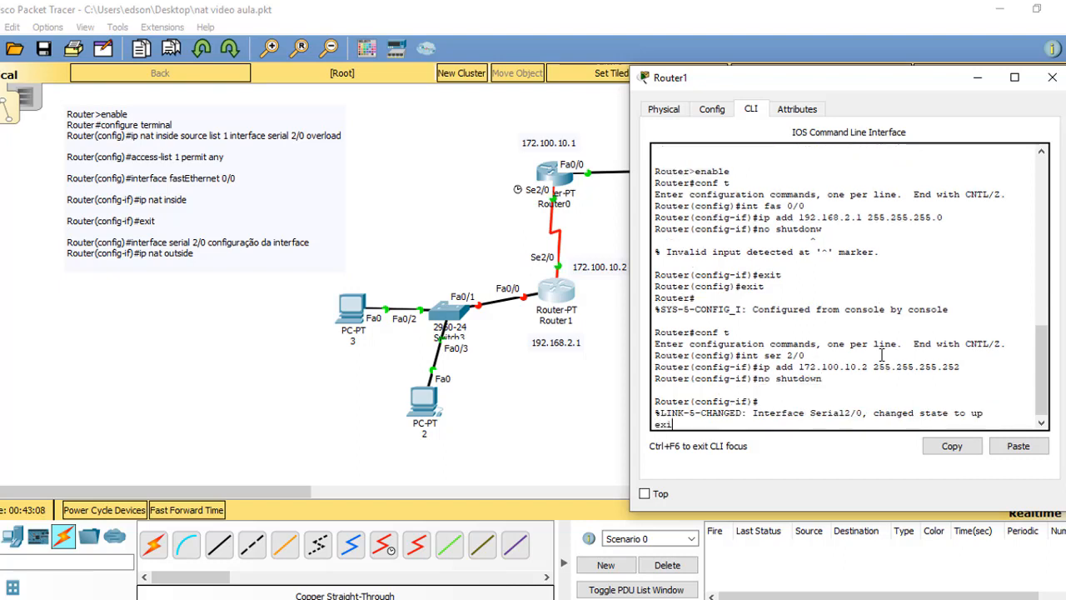
pyautogui.write('t')
pyautogui.press('Return')
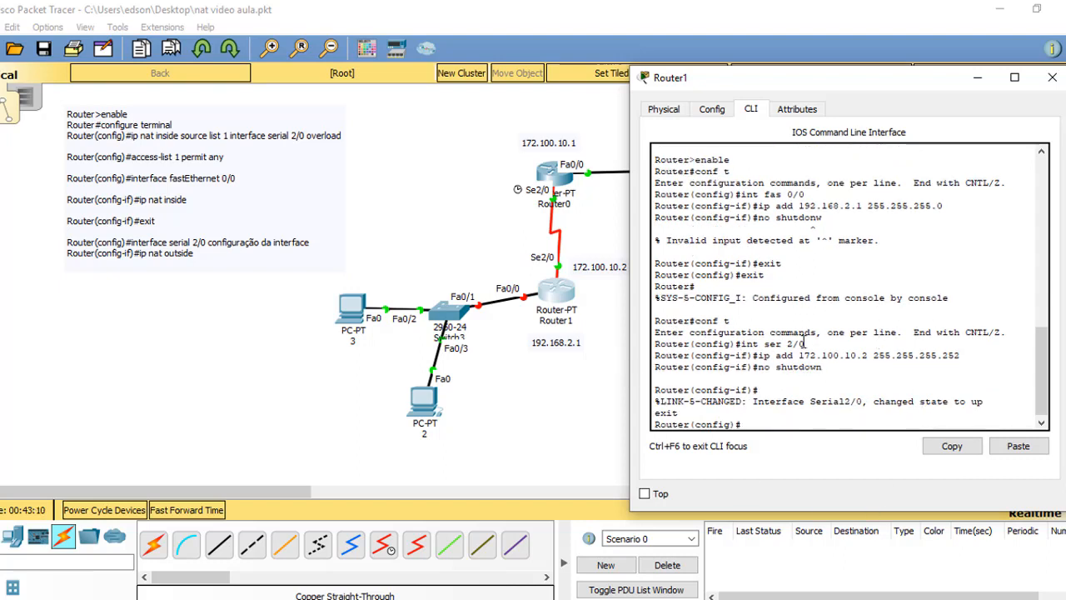
# Turn on the port status of Router1's FastEthernet0/0 in its graphical interface settings and close the router's window
pyautogui.click(708, 117)
pyautogui.click(671, 116)
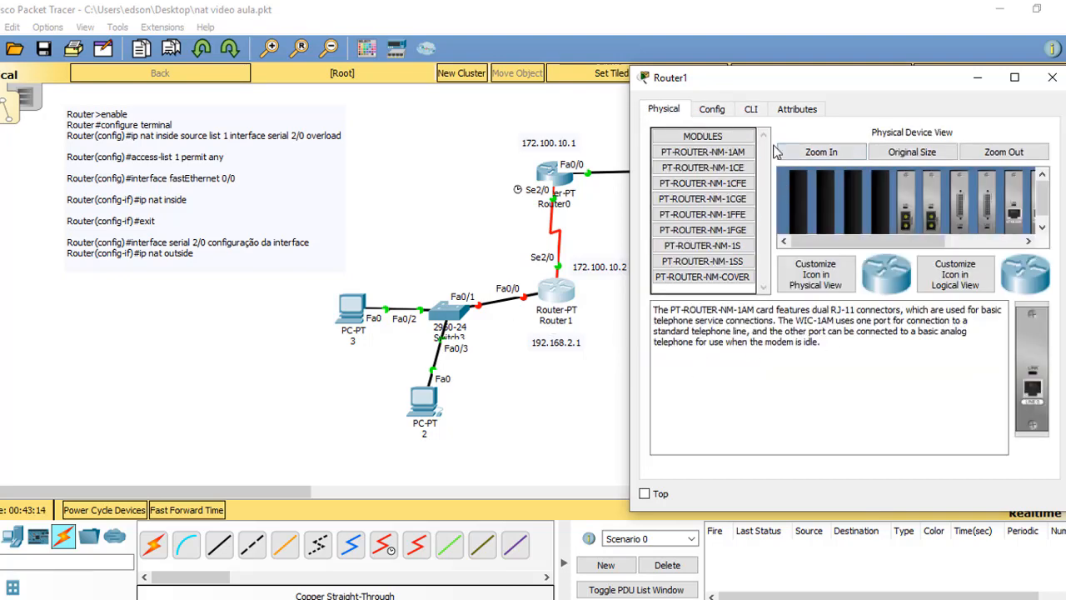
pyautogui.click(713, 111)
pyautogui.click(727, 247)
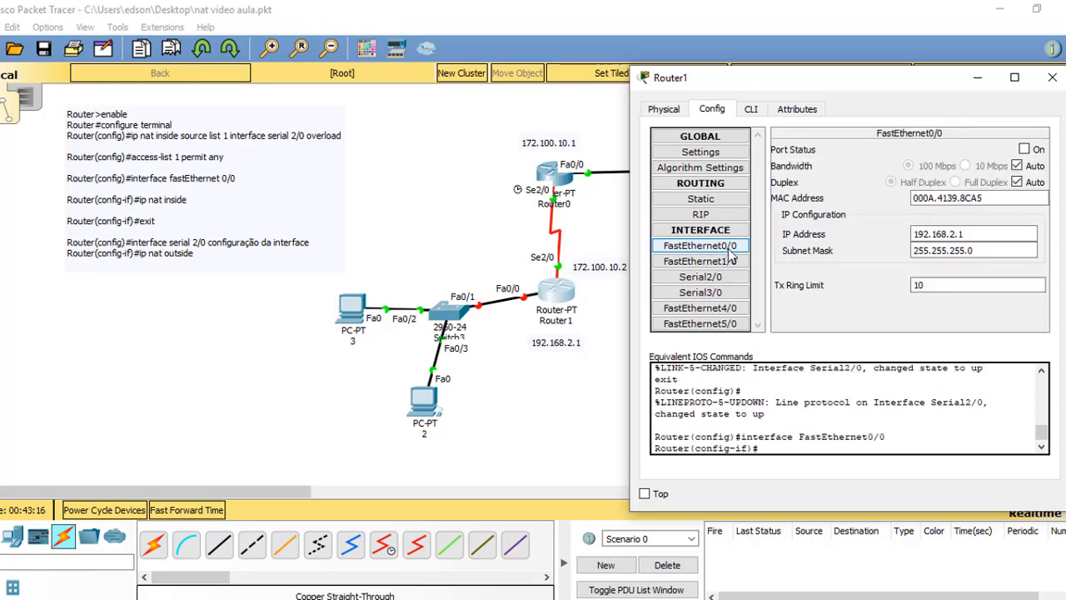
pyautogui.click(1025, 149)
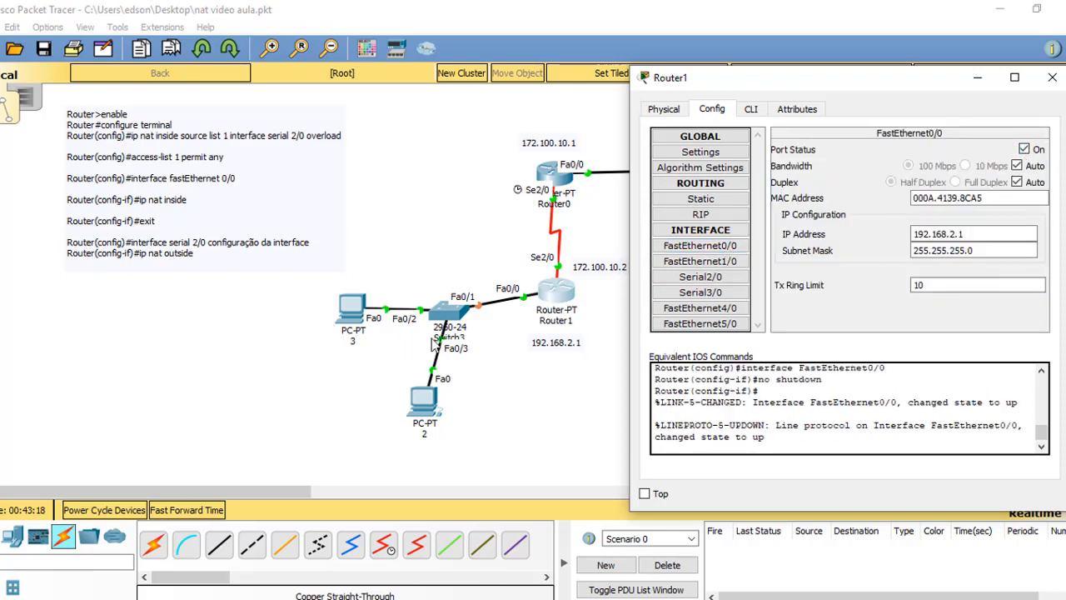
pyautogui.click(1052, 76)
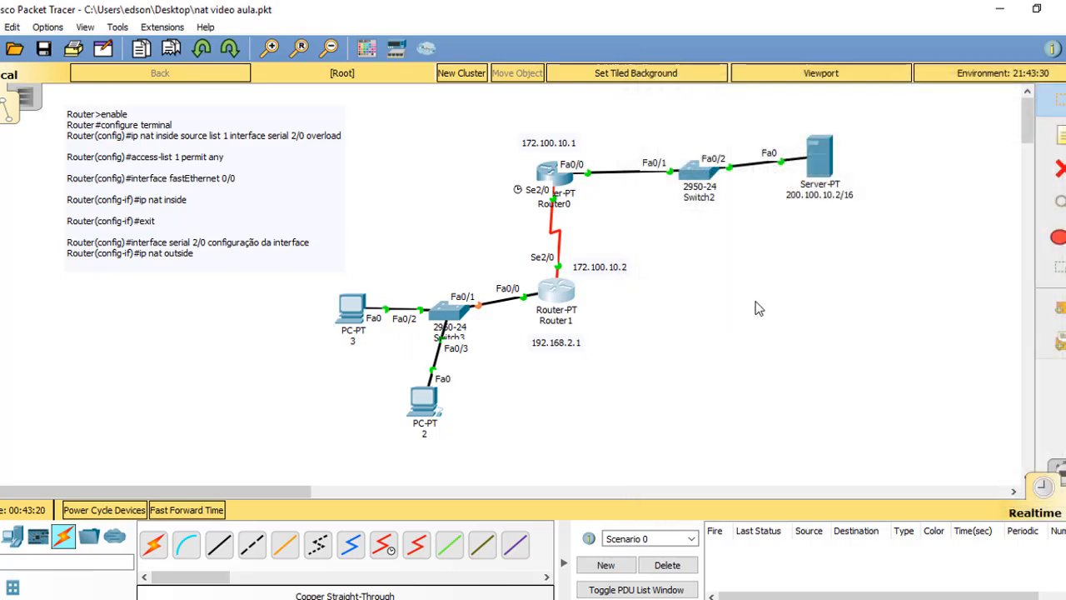
# Shift Router1 slightly down and to the right in the topology, and restore the Select tool
pyautogui.moveTo(561, 308); pyautogui.dragTo(569, 306)
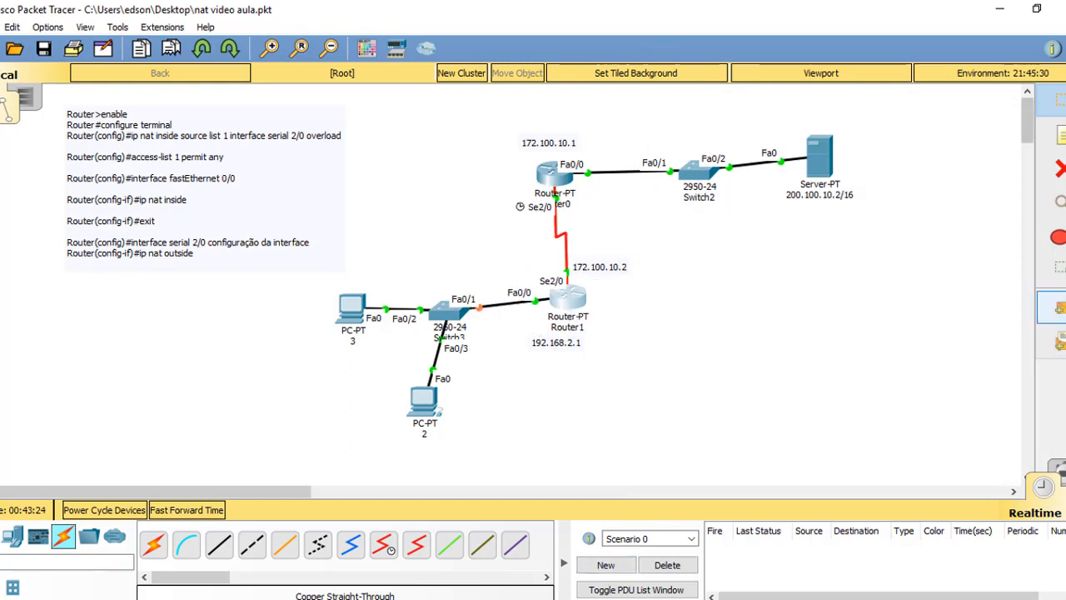
pyautogui.click(1053, 307)
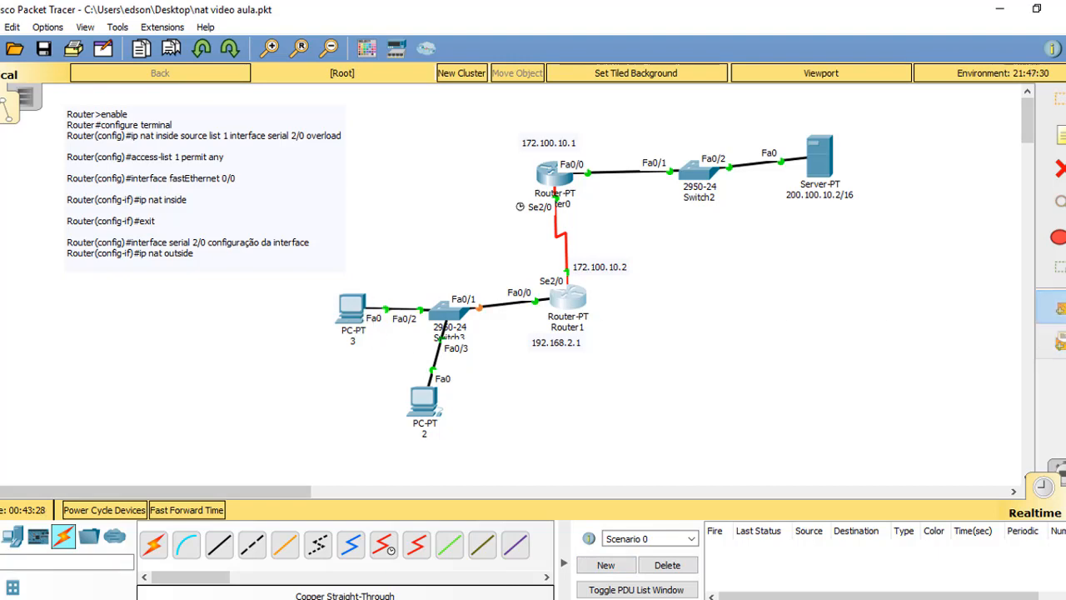
pyautogui.click(1056, 98)
# Give PC 3 the static IP address 192.168.2.3 with subnet mask 255.255.255.0
pyautogui.click(352, 306)
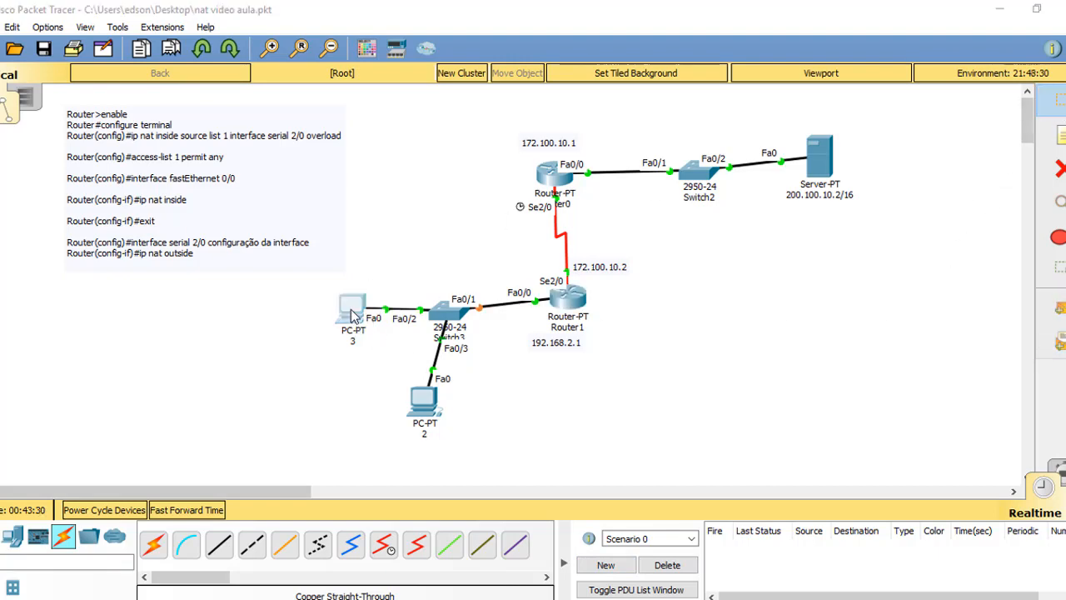
pyautogui.click(268, 175)
pyautogui.moveTo(540, 80); pyautogui.dragTo(888, 119)
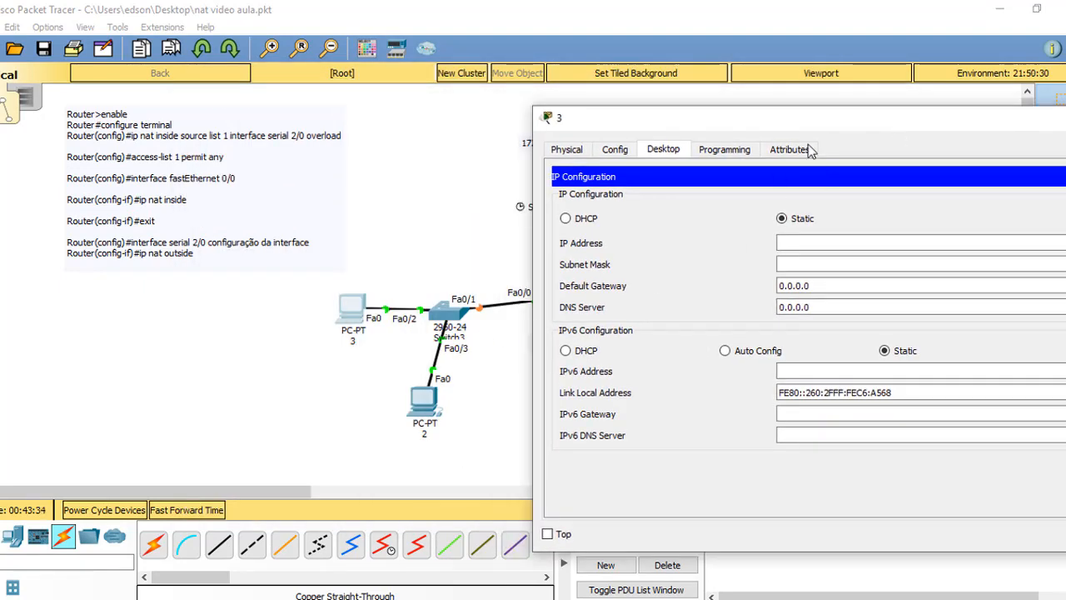
pyautogui.moveTo(779, 108); pyautogui.dragTo(748, 97)
pyautogui.click(839, 225)
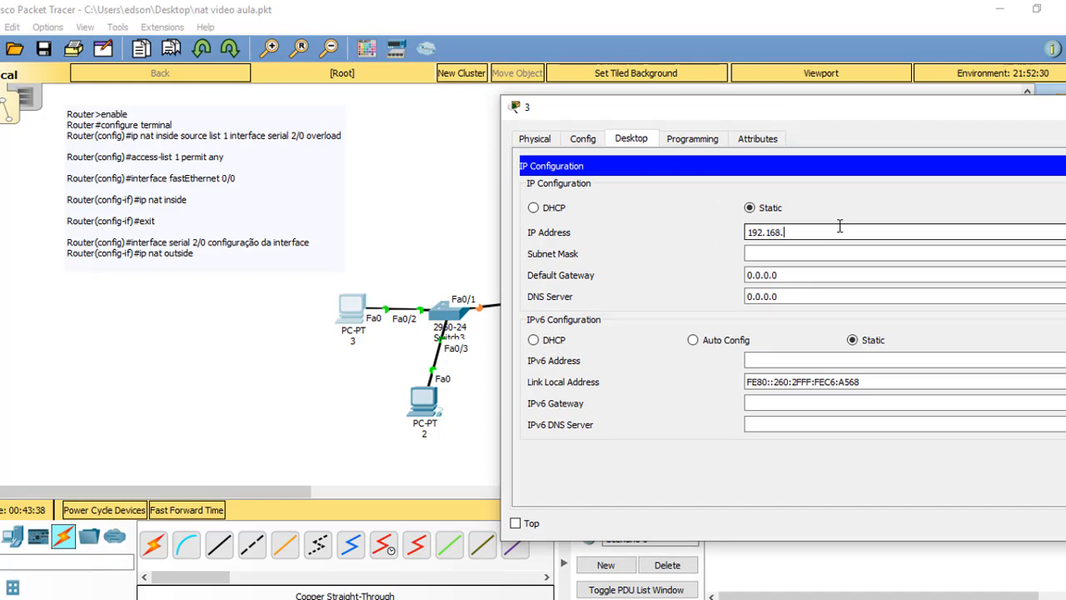
pyautogui.write('192.168.2.3')
pyautogui.press('Tab')
pyautogui.press('Tab')
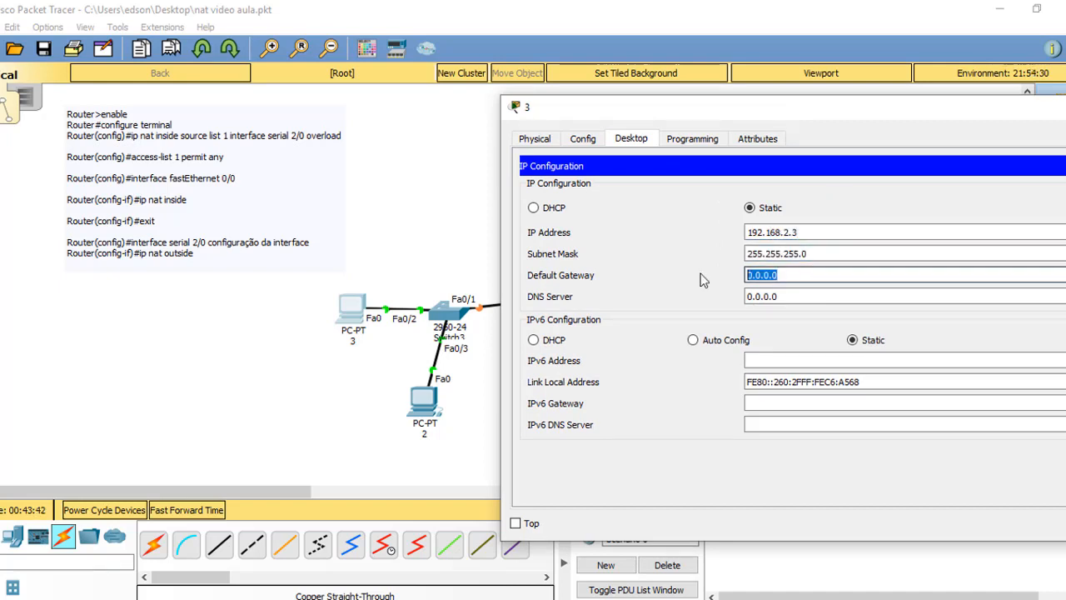
# Set PC 3's default gateway to 192.168.2.1 and close its configuration window
pyautogui.hotkey('shift', 'Tab')
pyautogui.hotkey('shift', 'Tab')
pyautogui.hotkey('ctrl', 'c')
pyautogui.press('Tab')
pyautogui.press('Tab')
pyautogui.hotkey('ctrl', 'v')
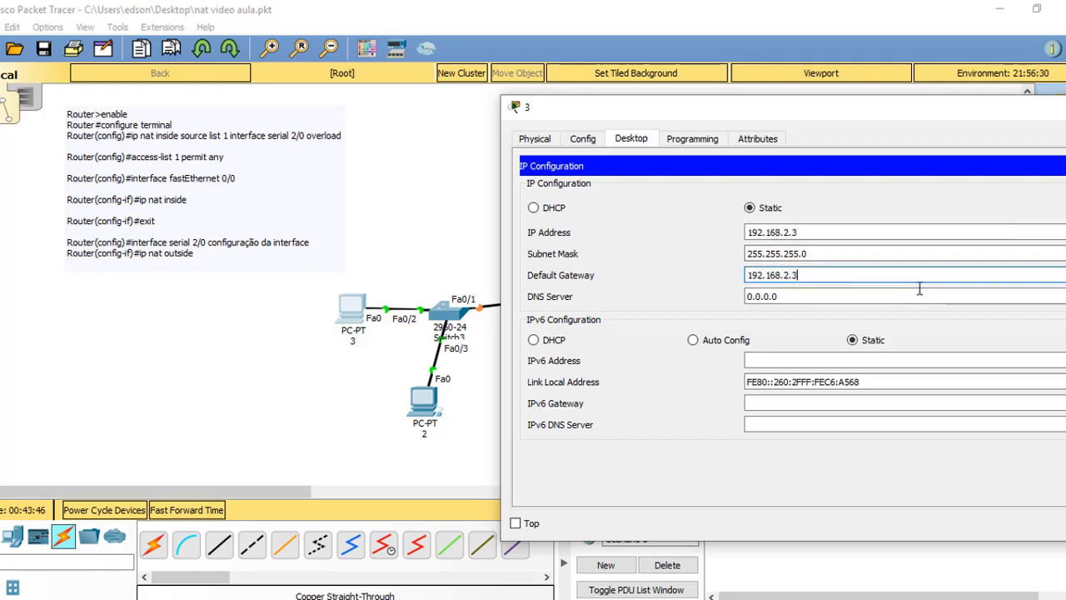
pyautogui.press('BackSpace')
pyautogui.write('1')
pyautogui.click(890, 228)
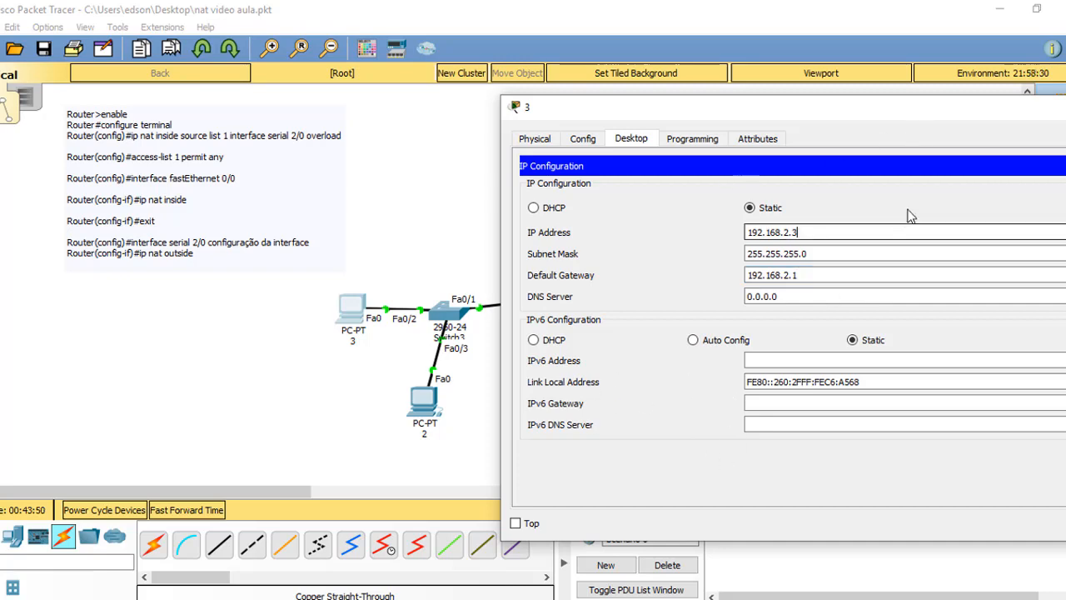
pyautogui.moveTo(852, 118); pyautogui.dragTo(685, 127)
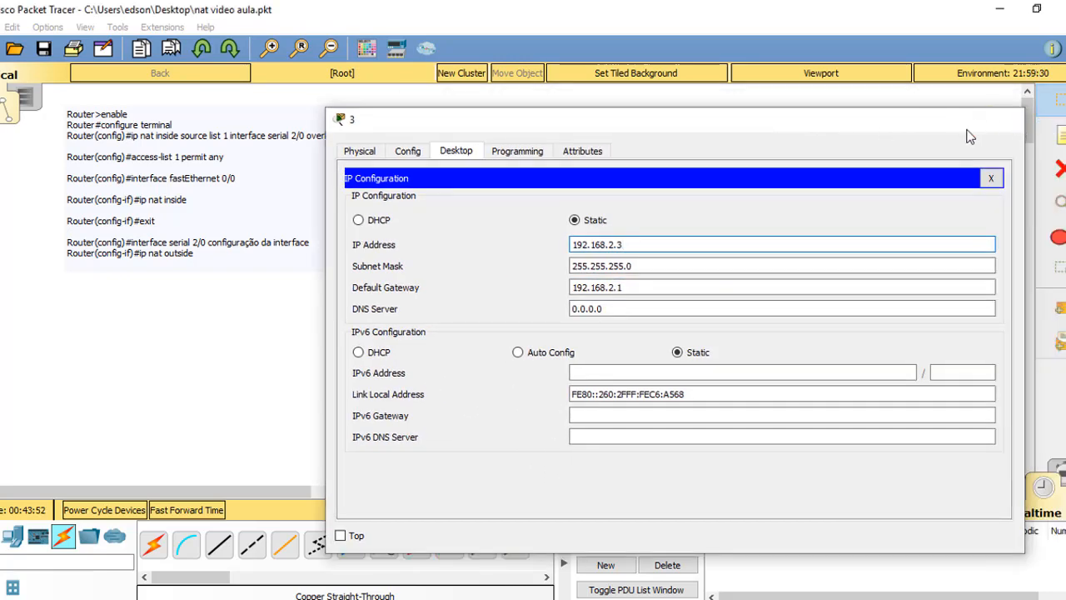
pyautogui.click(1006, 117)
# Give PC 2 the static IP address 192.168.2.2 with subnet mask 255.255.255.0
pyautogui.click(422, 403)
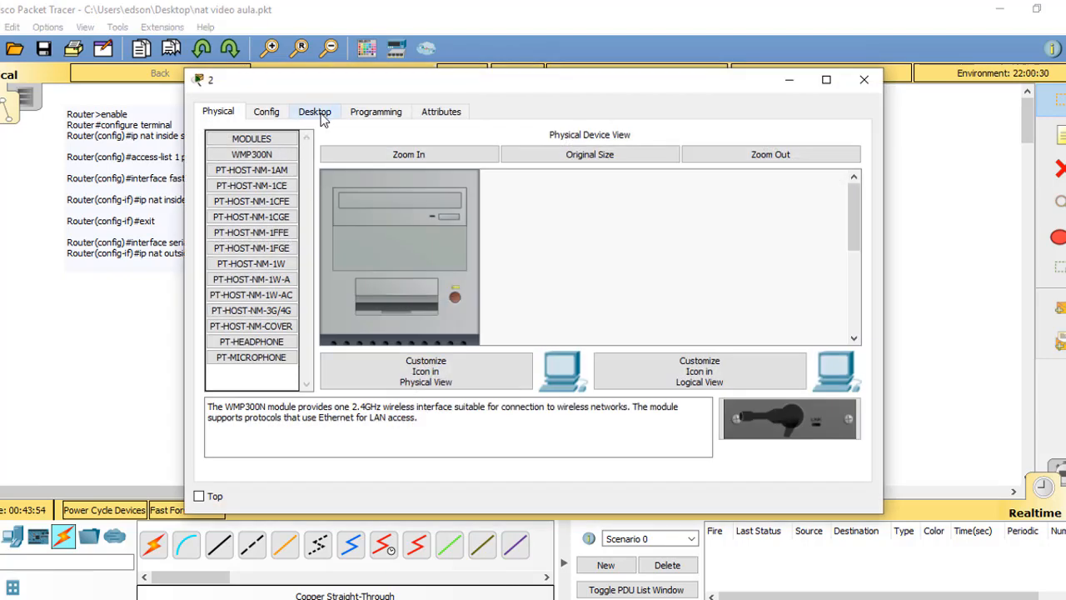
pyautogui.click(318, 114)
pyautogui.click(262, 114)
pyautogui.click(314, 113)
pyautogui.click(267, 158)
pyautogui.moveTo(602, 84); pyautogui.dragTo(947, 116)
pyautogui.click(829, 237)
pyautogui.write('192.168.2.3')
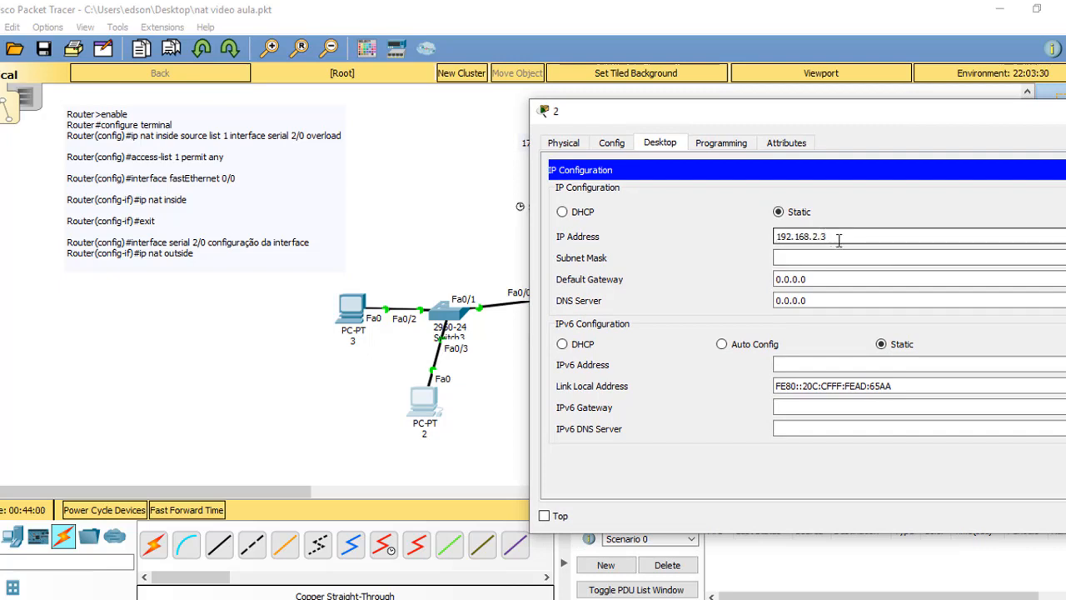
pyautogui.write('2')
pyautogui.press('Tab')
pyautogui.press('Tab')
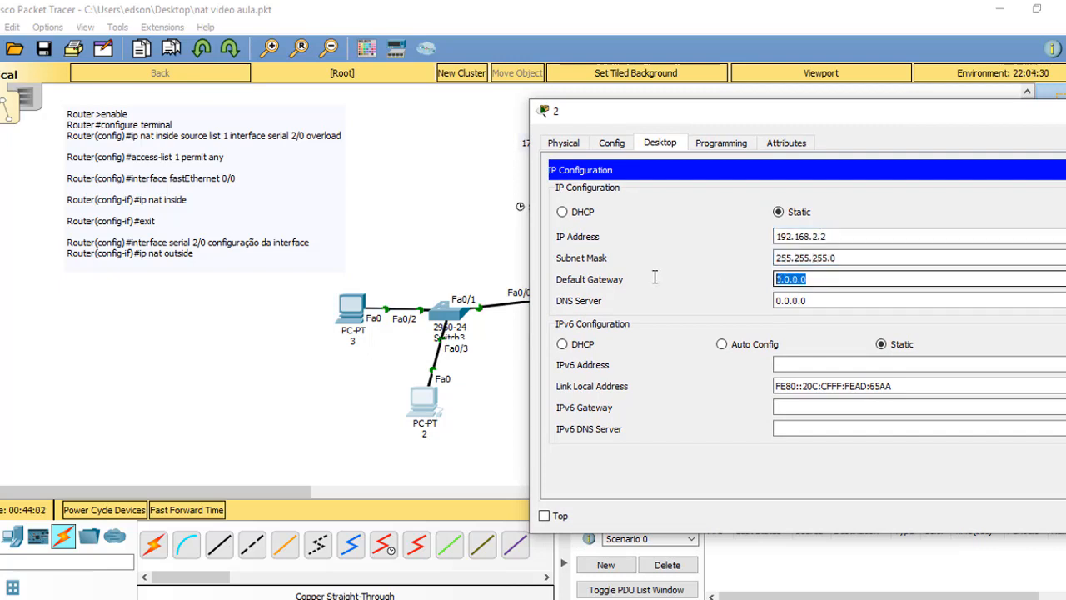
# Fill in PC 2's default gateway and close its configuration window
pyautogui.write('192.168.2.3')
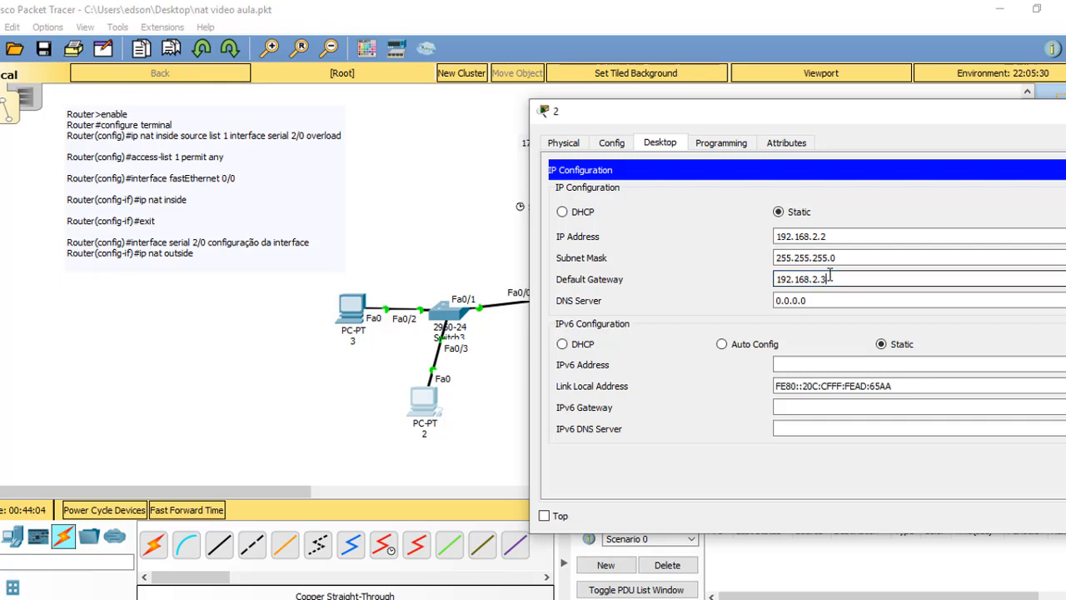
pyautogui.moveTo(987, 119); pyautogui.dragTo(710, 121)
pyautogui.click(933, 115)
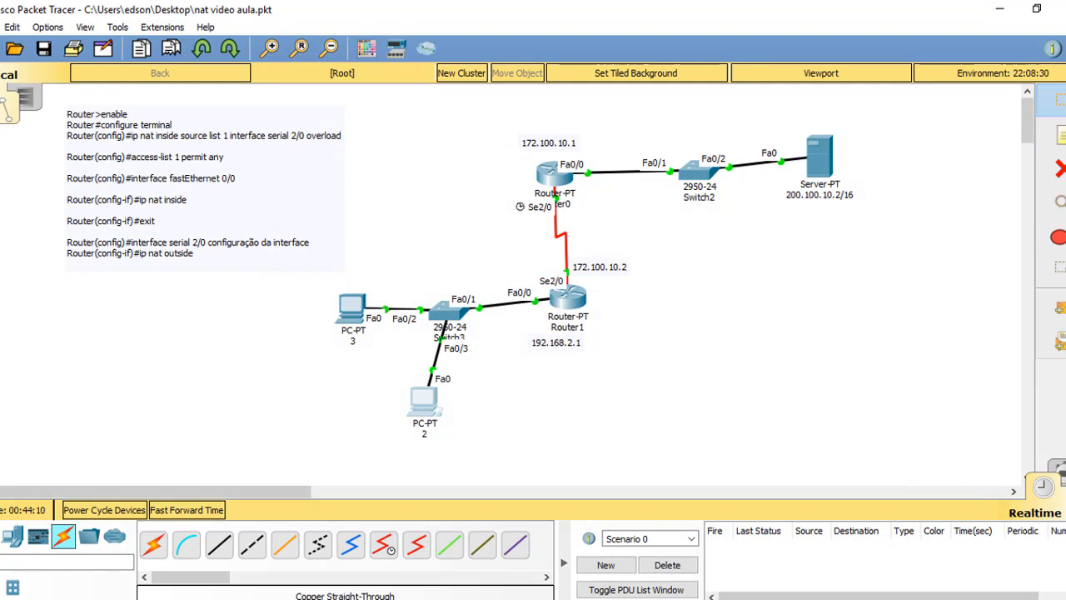
# Test connectivity by sending simple PDUs from PC 3 and from PC 2 to the server
pyautogui.click(1061, 308)
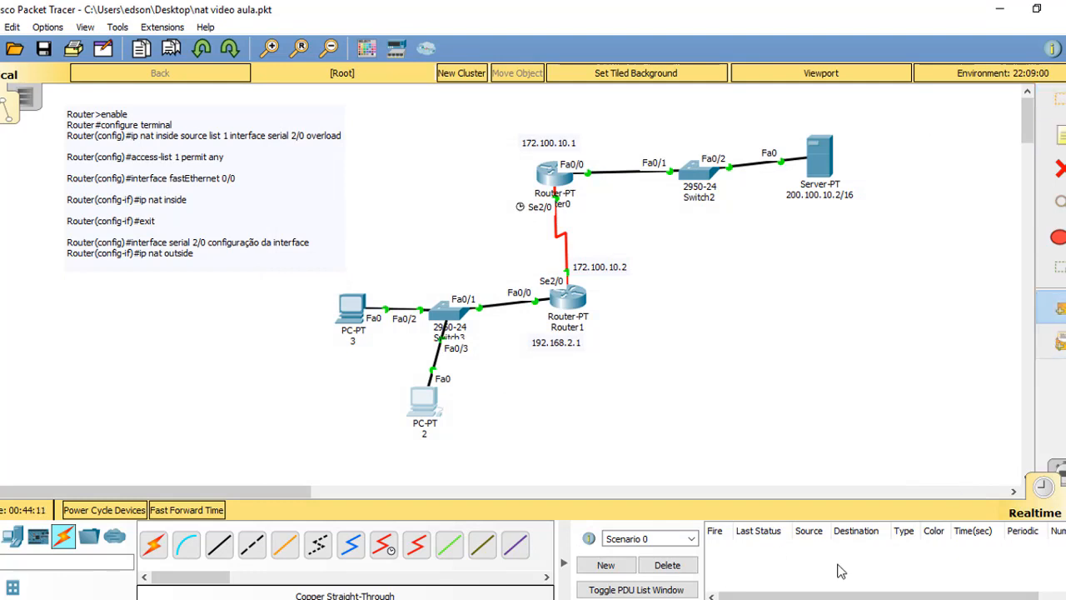
pyautogui.click(358, 308)
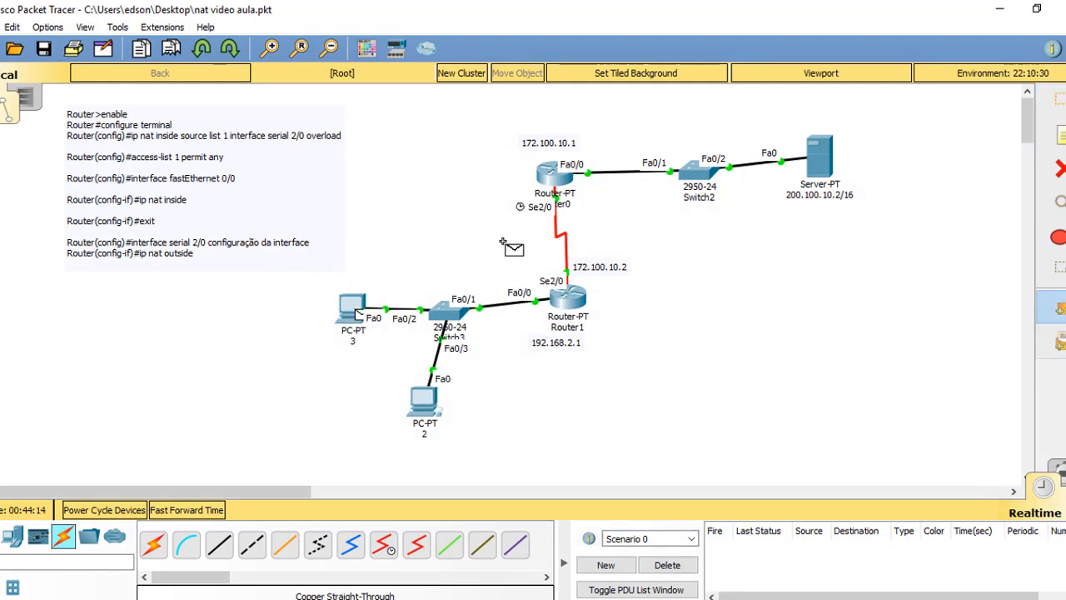
pyautogui.click(819, 158)
pyautogui.press('p')
pyautogui.click(425, 404)
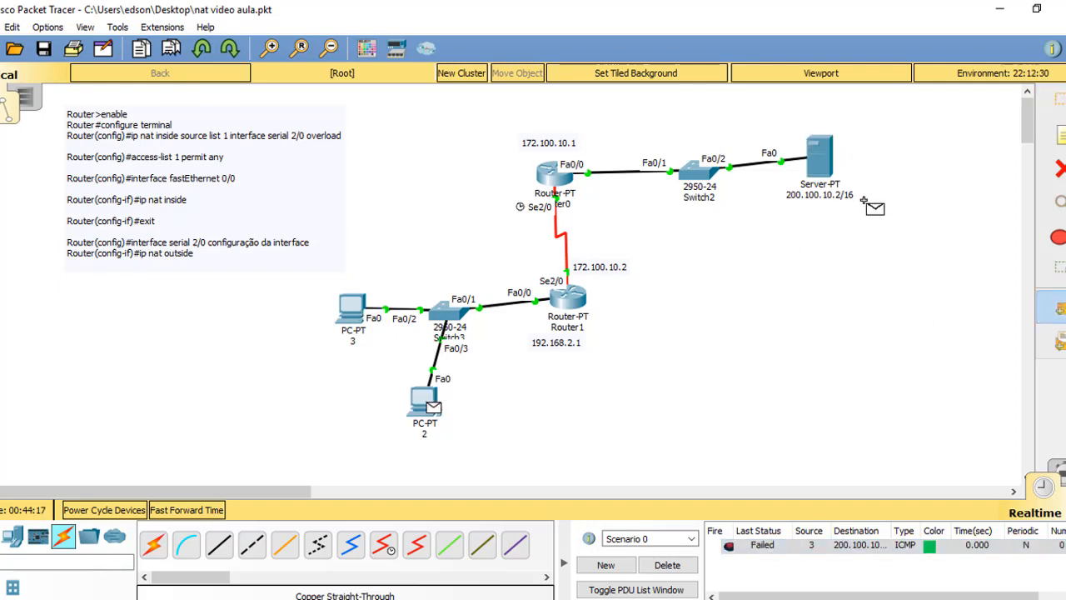
pyautogui.click(823, 167)
# Test the reverse direction by sending simple PDUs from the server to PC 3 and to PC 2
pyautogui.click(1058, 308)
pyautogui.click(820, 160)
pyautogui.click(357, 307)
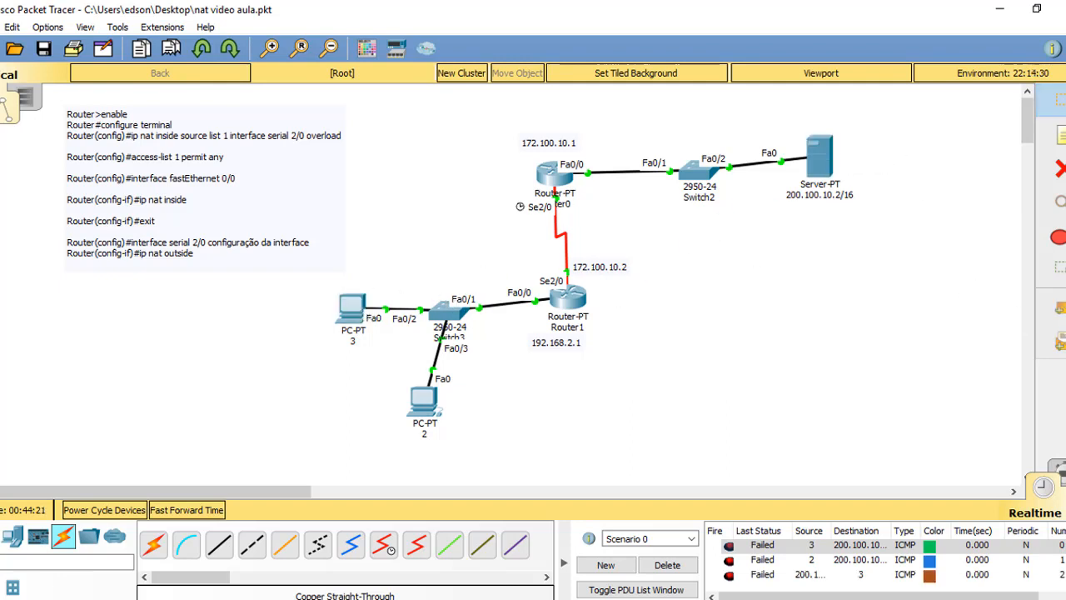
pyautogui.click(823, 159)
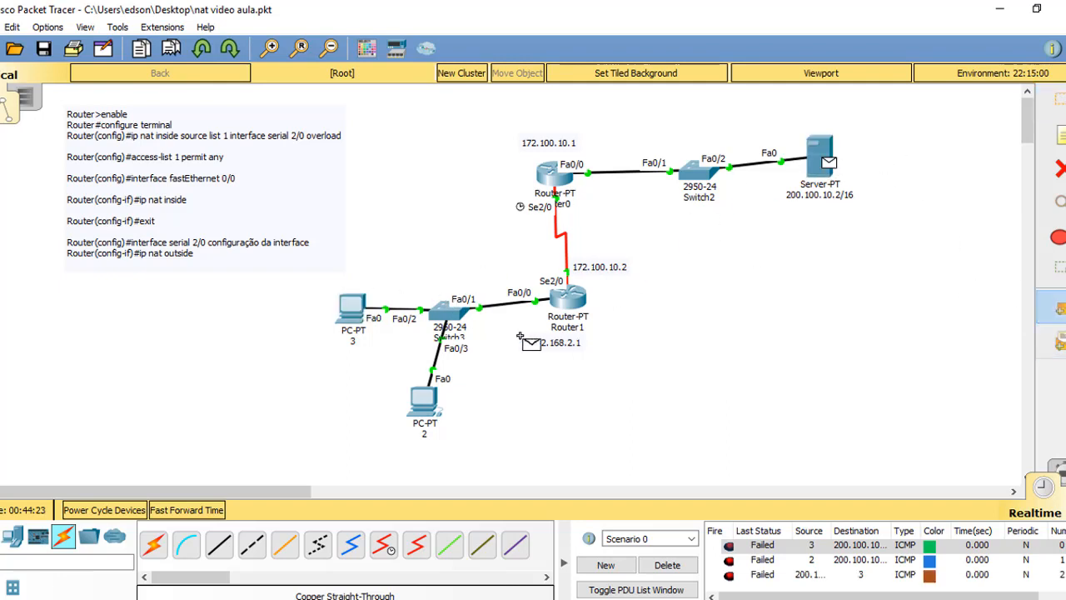
pyautogui.click(432, 398)
# Send another simple PDU from PC 3 to the server, and delete the scenario's PDUs
pyautogui.click(1058, 308)
pyautogui.click(360, 309)
pyautogui.click(817, 160)
pyautogui.click(667, 564)
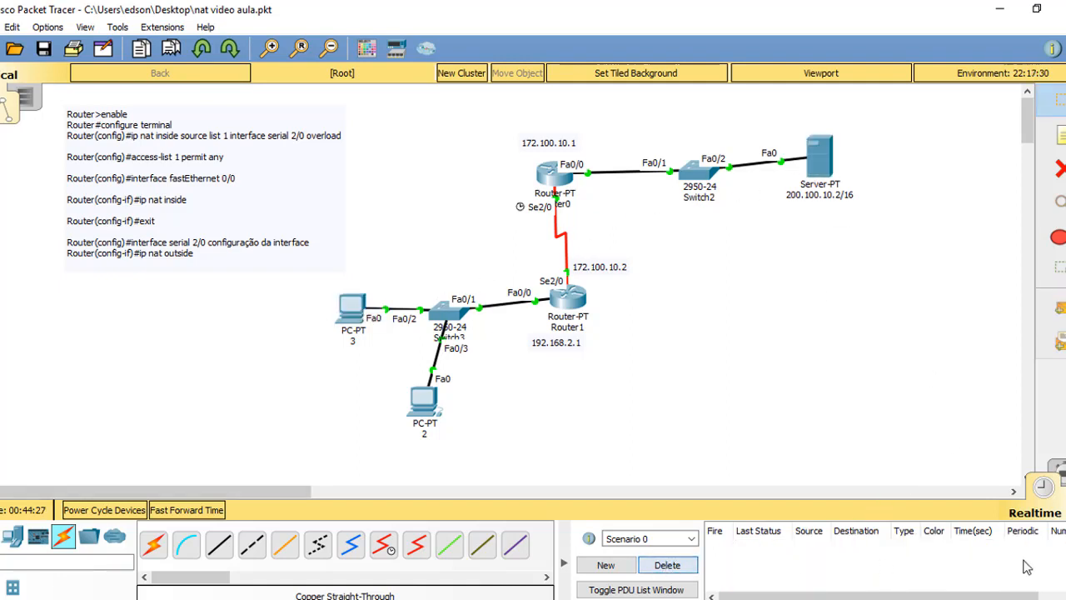
# Switch to Simulation mode and limit the visible events to ICMP, OSPF and HSRP
pyautogui.click(1060, 472)
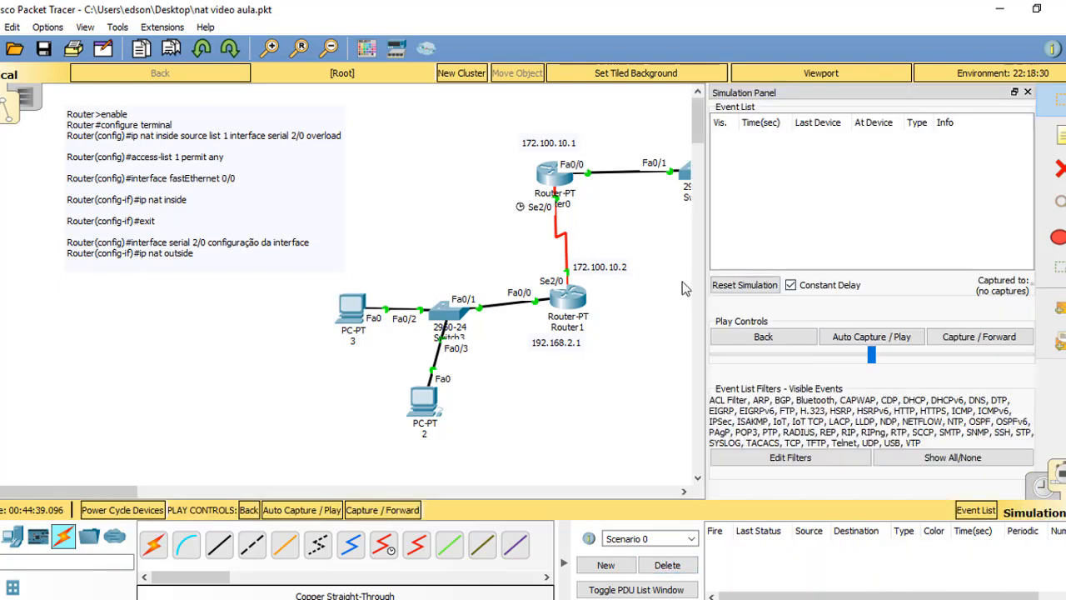
pyautogui.moveTo(103, 487); pyautogui.dragTo(155, 491)
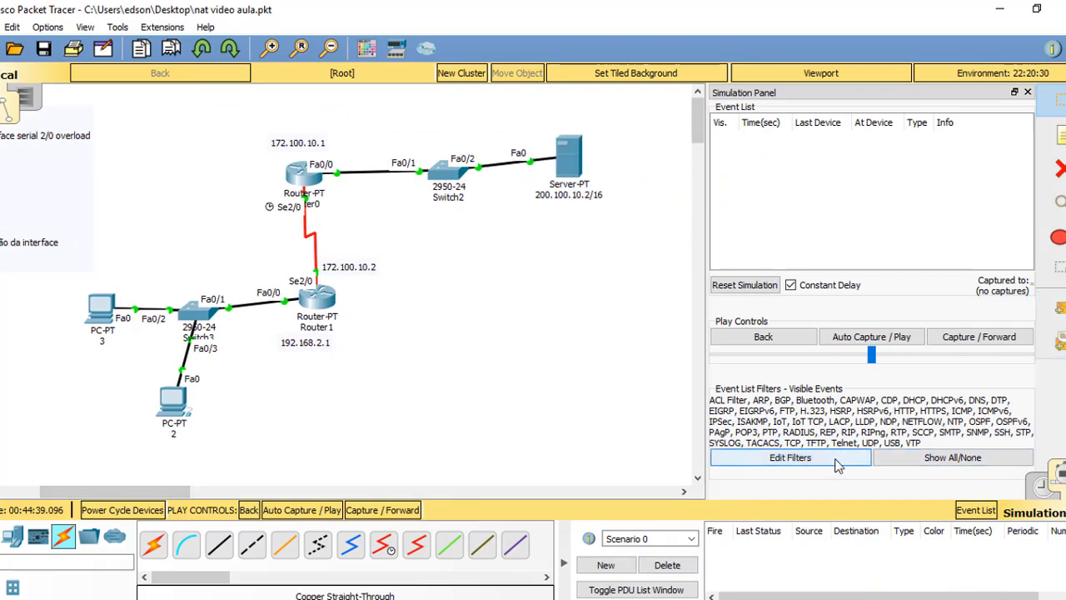
pyautogui.click(992, 461)
pyautogui.click(833, 443)
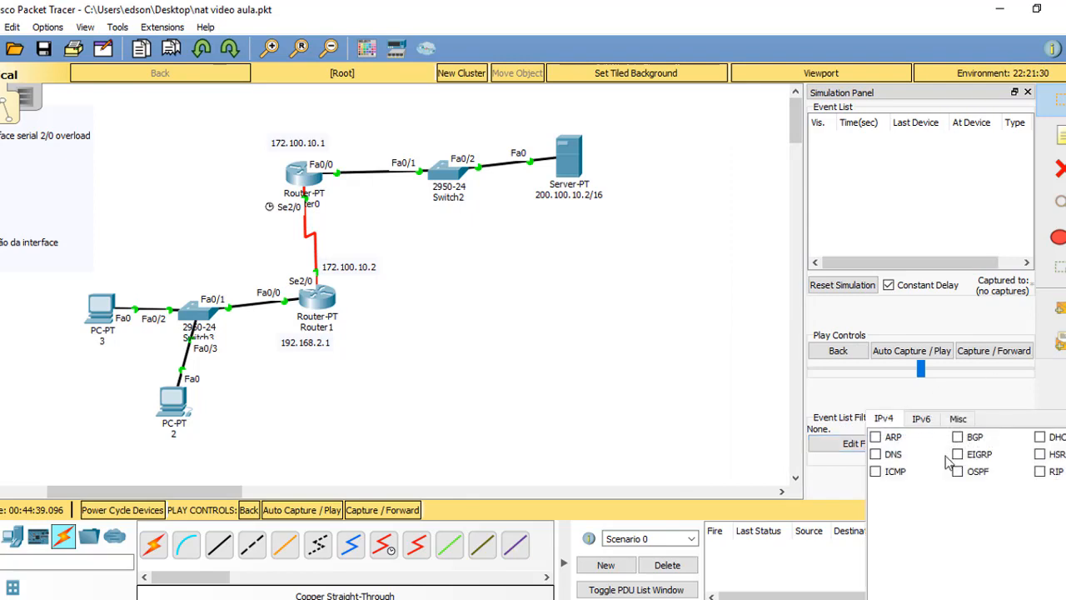
pyautogui.click(875, 473)
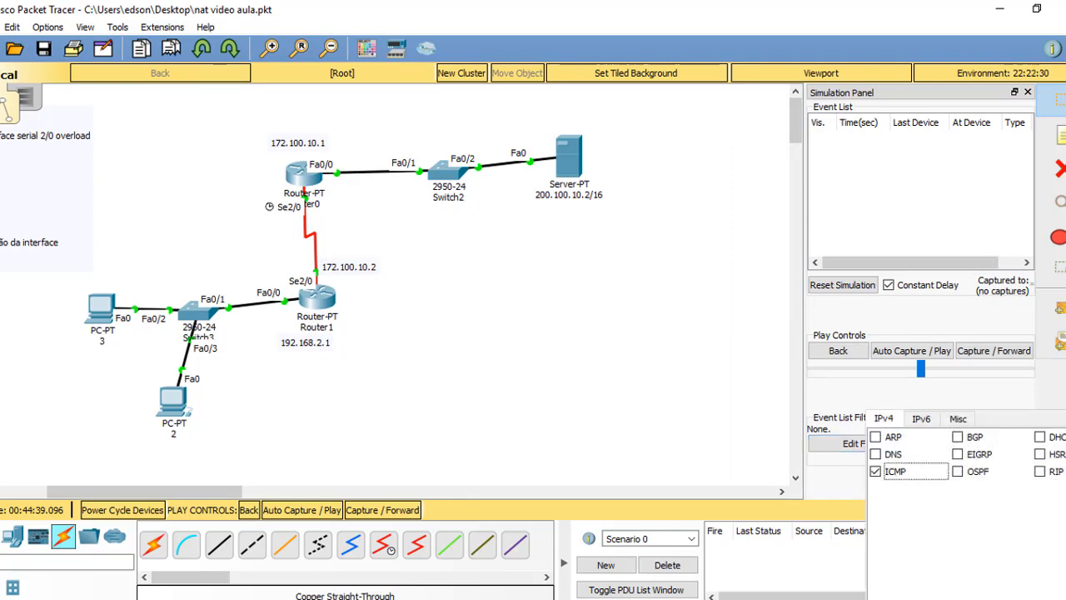
pyautogui.click(957, 472)
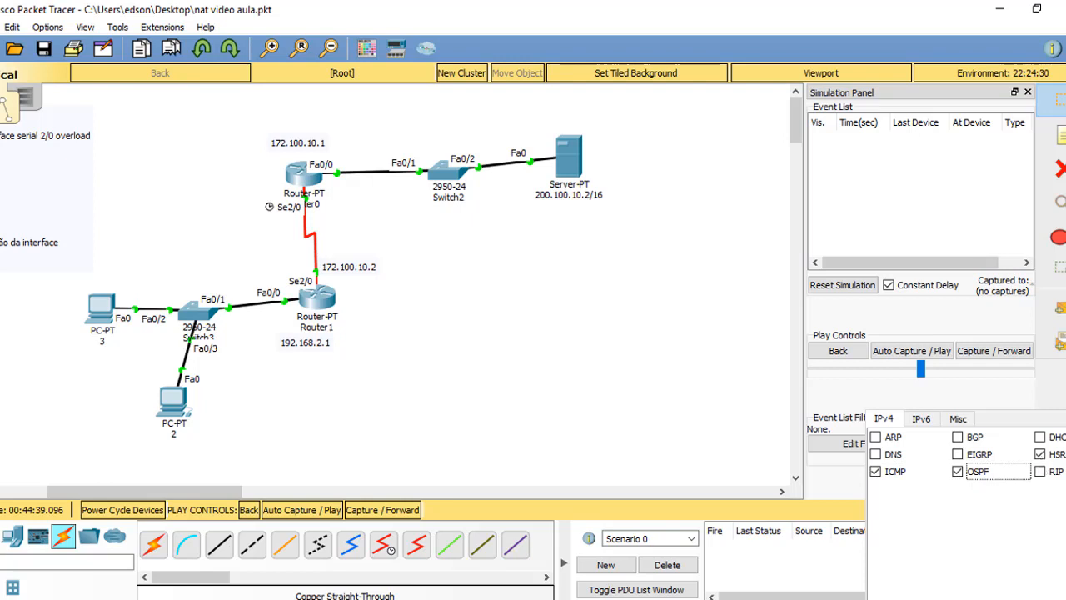
pyautogui.click(936, 218)
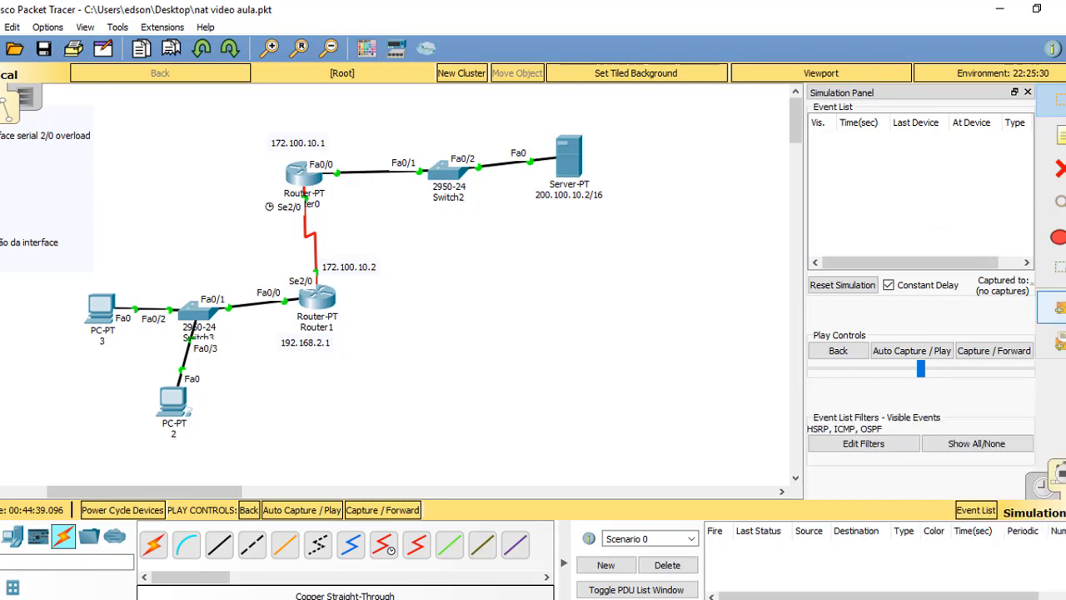
# Send a simple PDU from PC 2 to the server and play the simulation to trace its path
pyautogui.click(1052, 308)
pyautogui.click(178, 408)
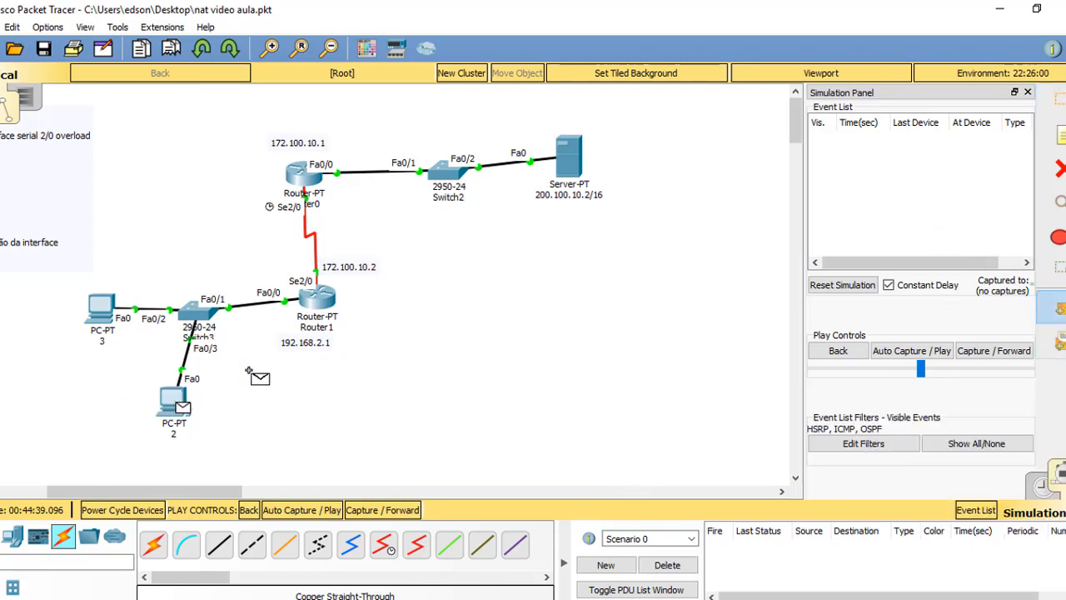
pyautogui.click(568, 158)
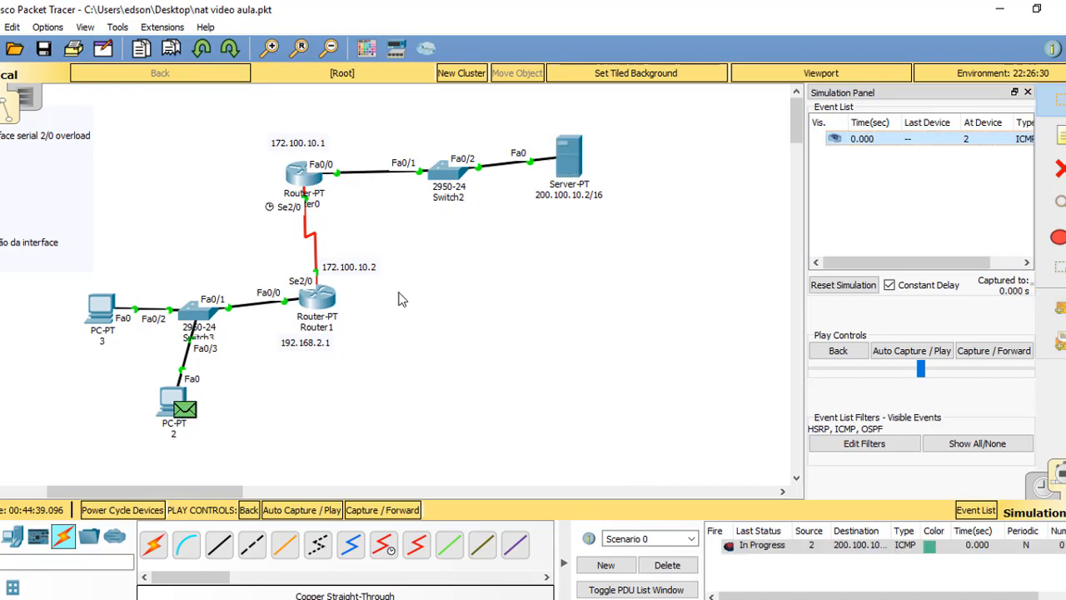
pyautogui.click(1013, 358)
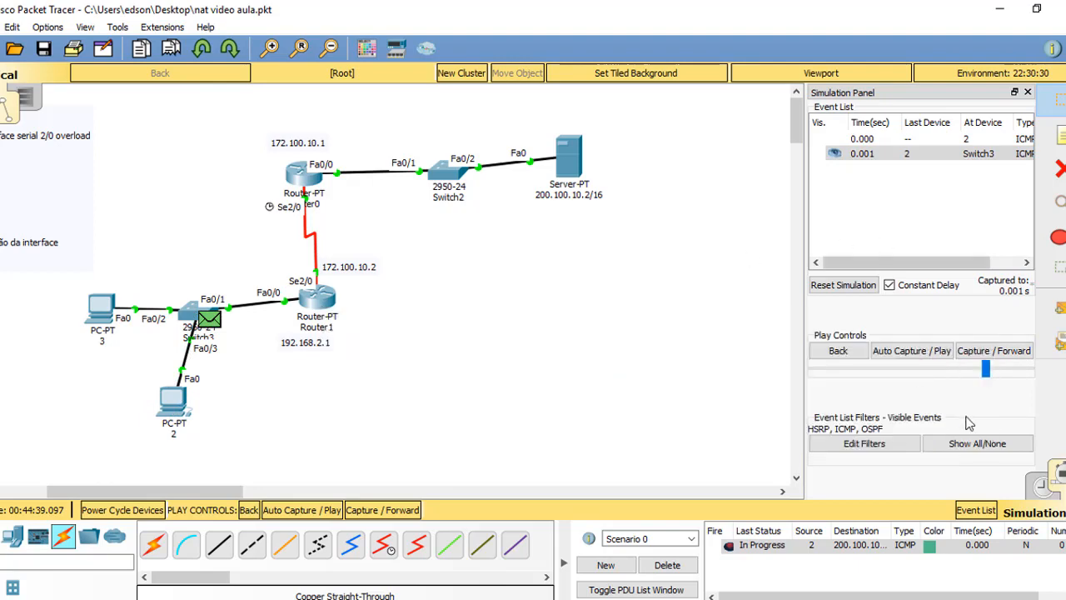
pyautogui.click(926, 354)
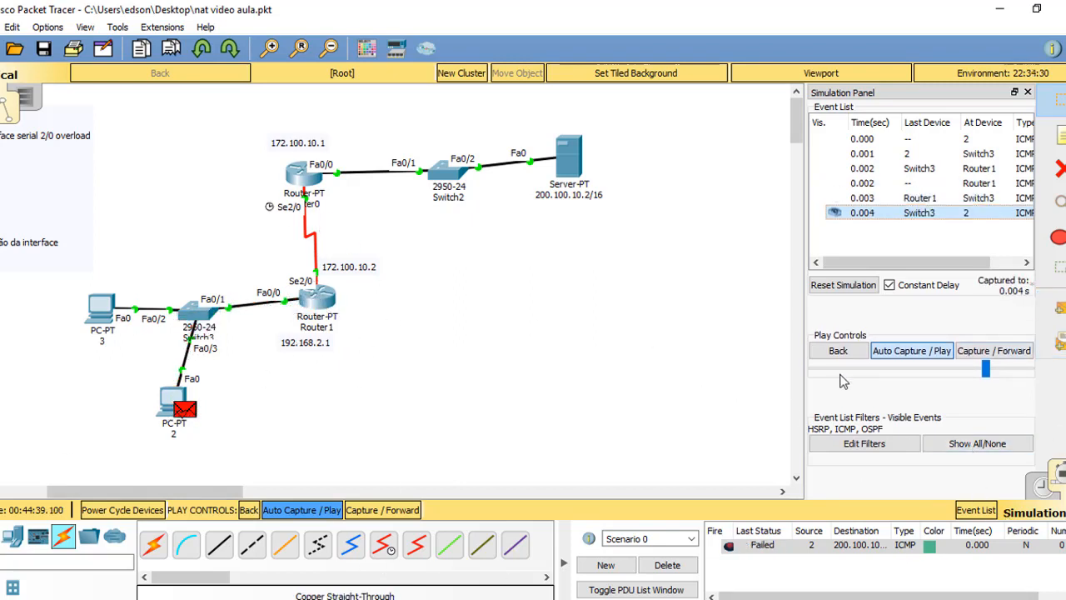
# Delete the simulated test PDU and return to Realtime mode
pyautogui.click(667, 565)
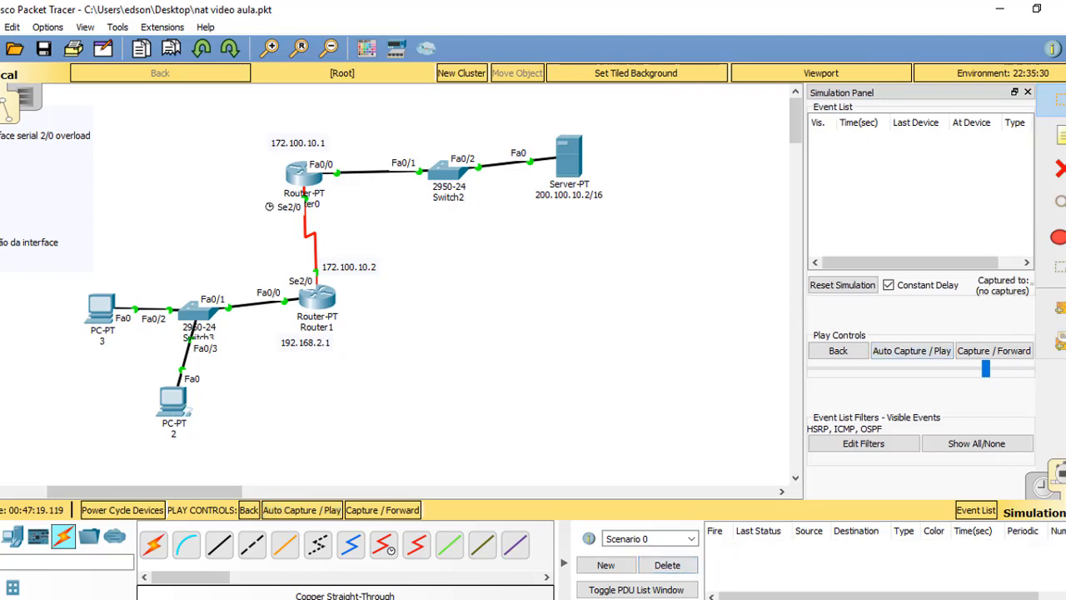
pyautogui.click(1050, 495)
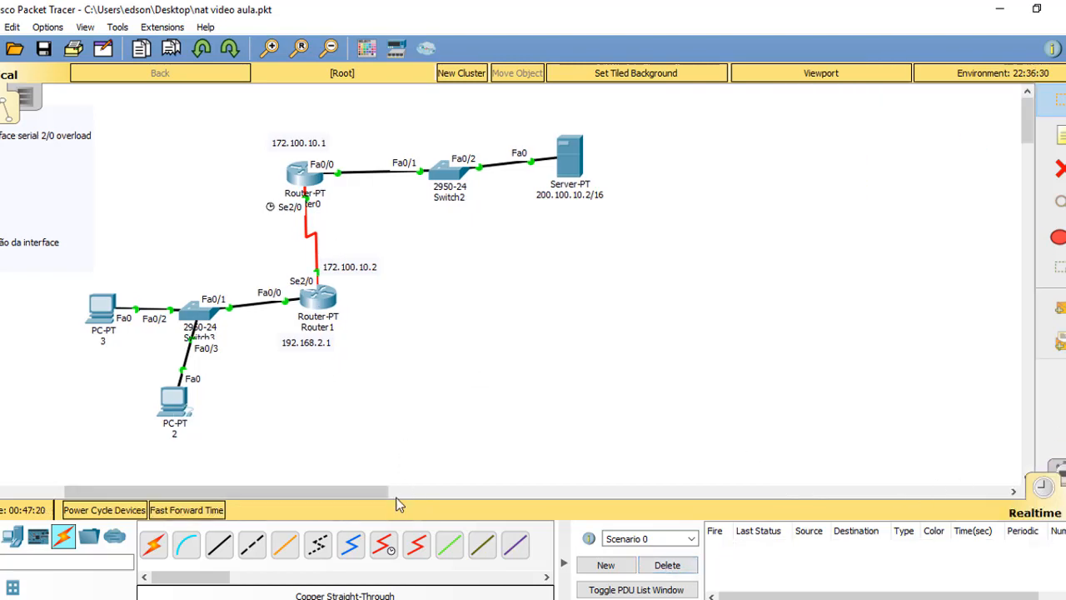
pyautogui.moveTo(354, 496); pyautogui.dragTo(276, 492)
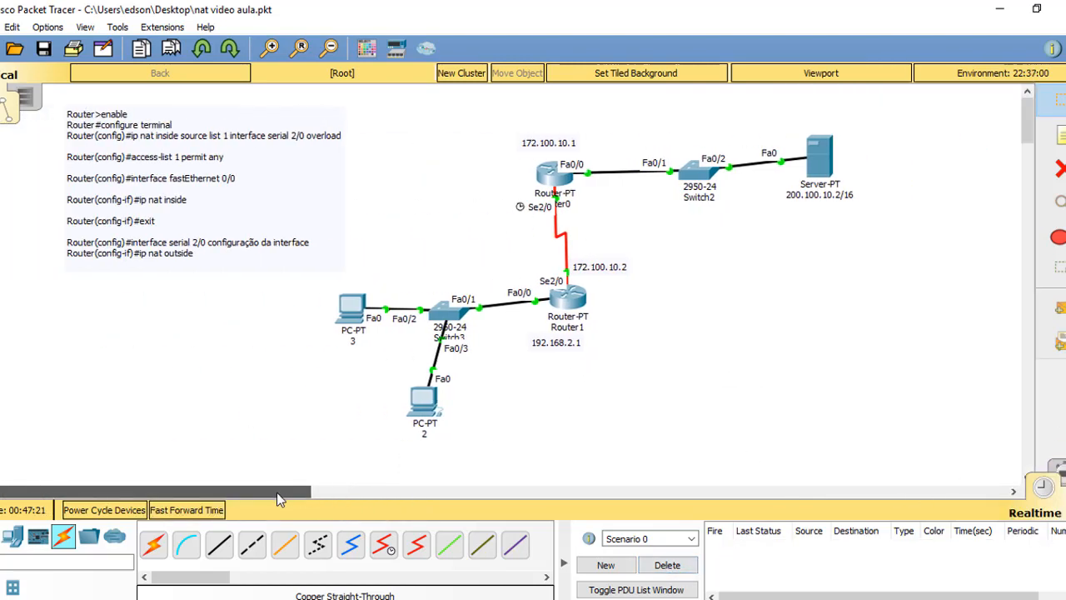
# Open Router0's command line and exit all configuration modes until the console session is closed
pyautogui.click(549, 179)
pyautogui.moveTo(547, 79); pyautogui.dragTo(814, 234)
pyautogui.press('Return')
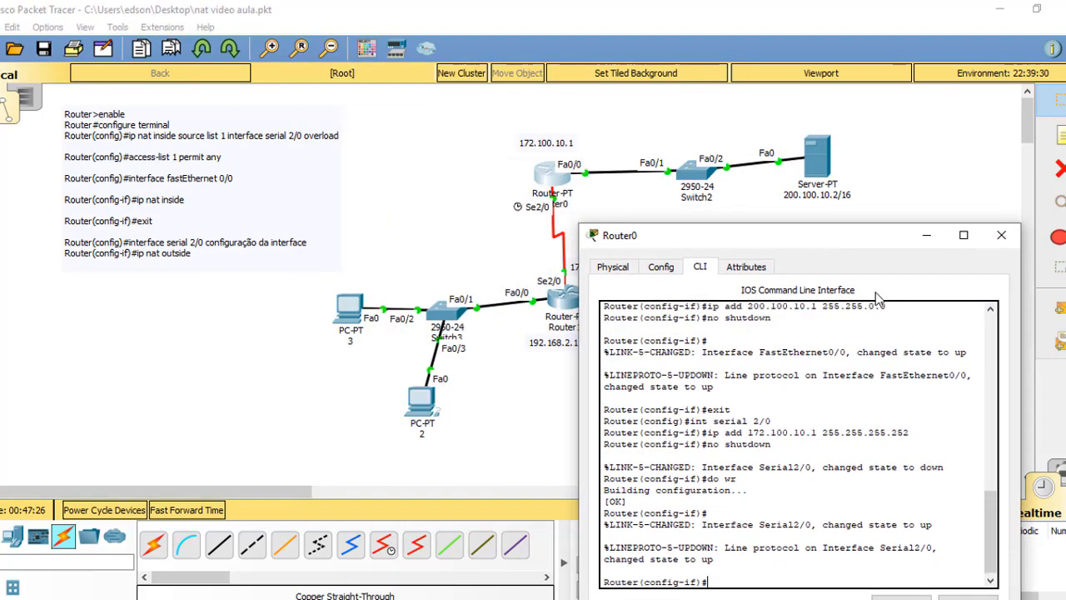
pyautogui.write('exit')
pyautogui.press('Return')
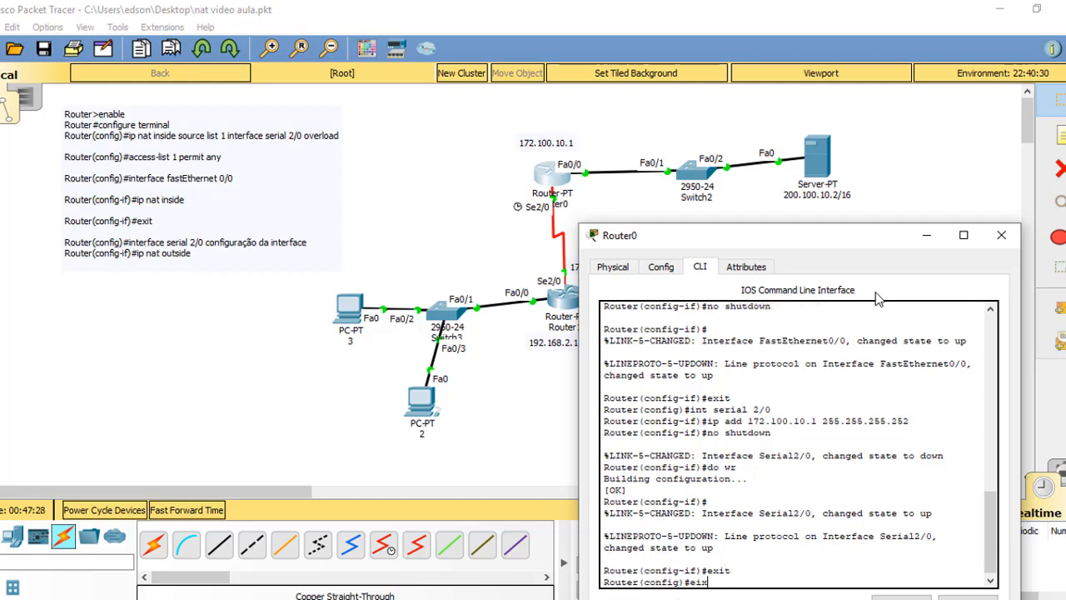
pyautogui.press('Return')
pyautogui.write('exit')
pyautogui.press('Return')
pyautogui.press('Return')
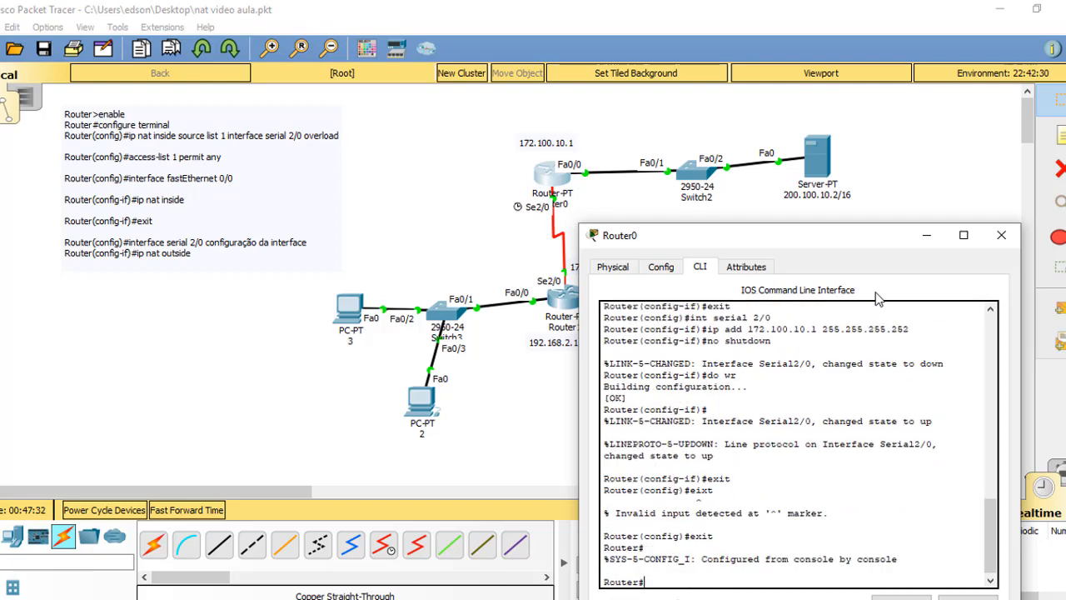
pyautogui.write('exit')
pyautogui.press('Return')
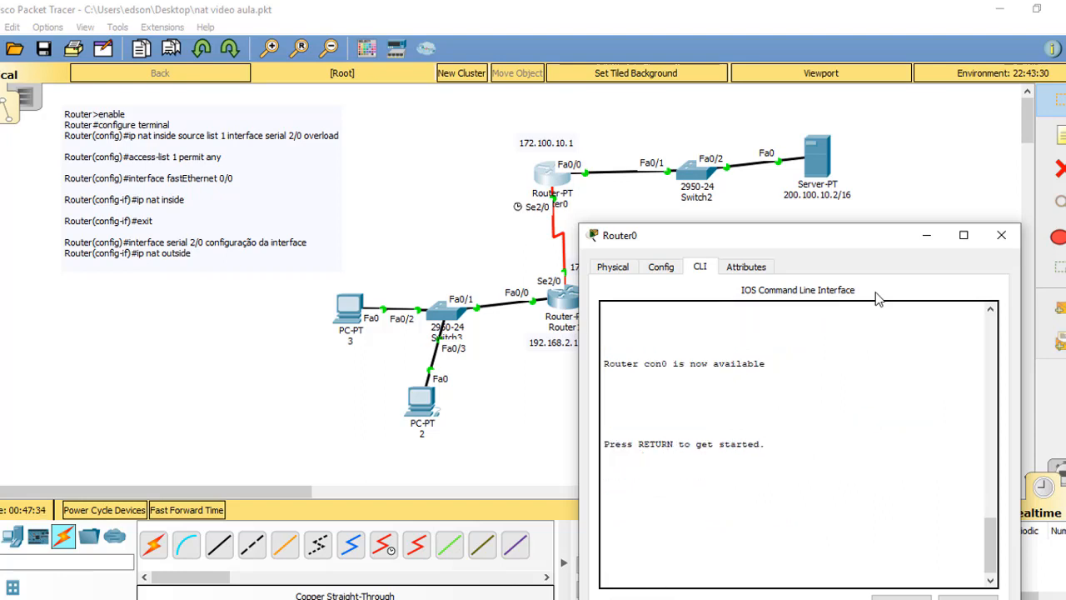
# Enter privileged and global configuration mode on Router0 and start OSPF process 1
pyautogui.press('Return')
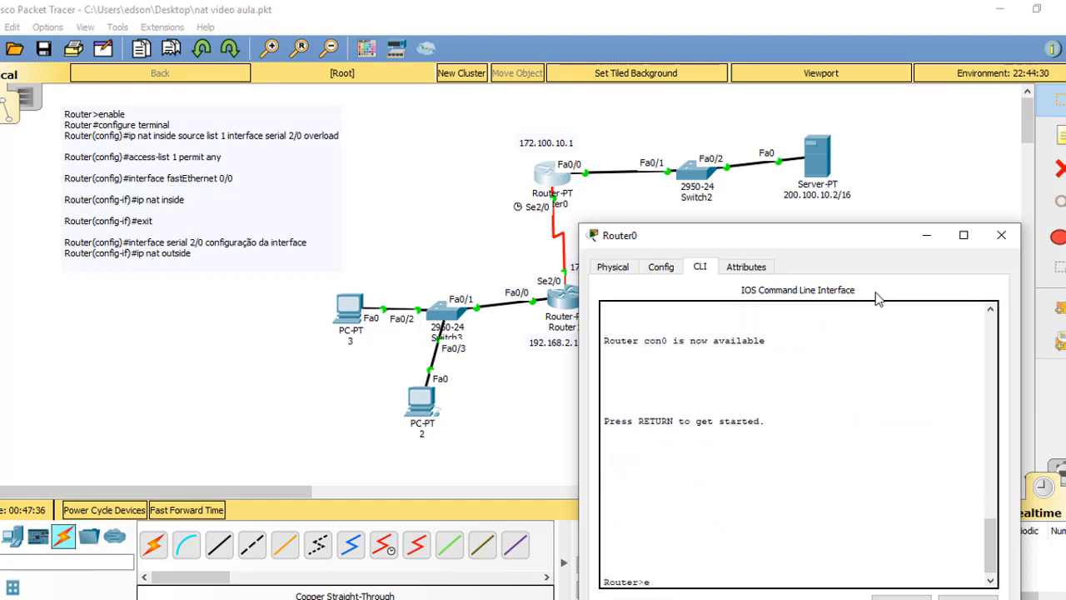
pyautogui.write('enable')
pyautogui.press('Return')
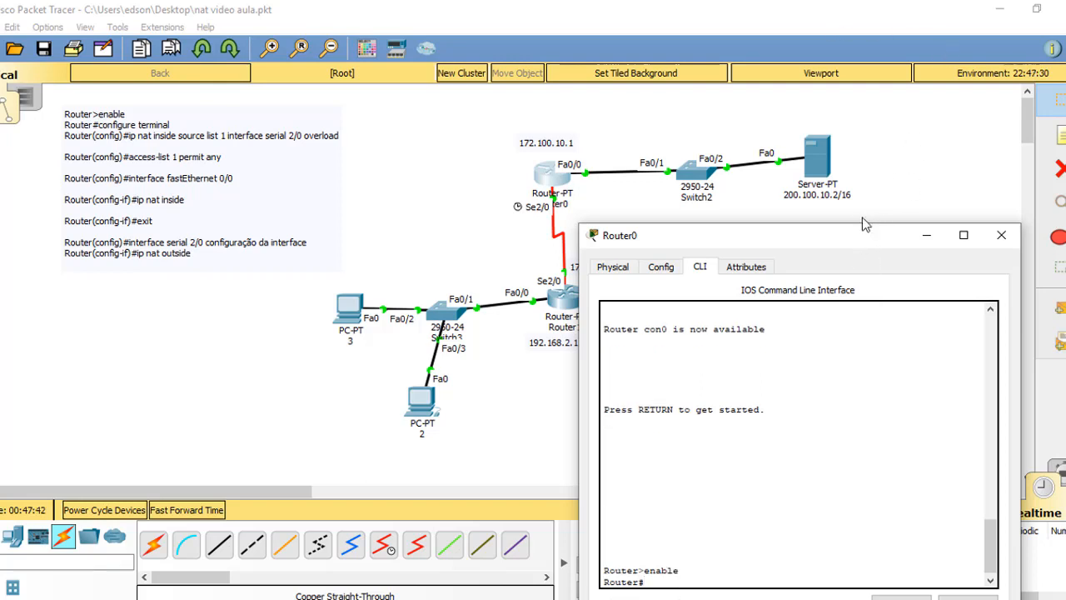
pyautogui.moveTo(858, 237); pyautogui.dragTo(878, 93)
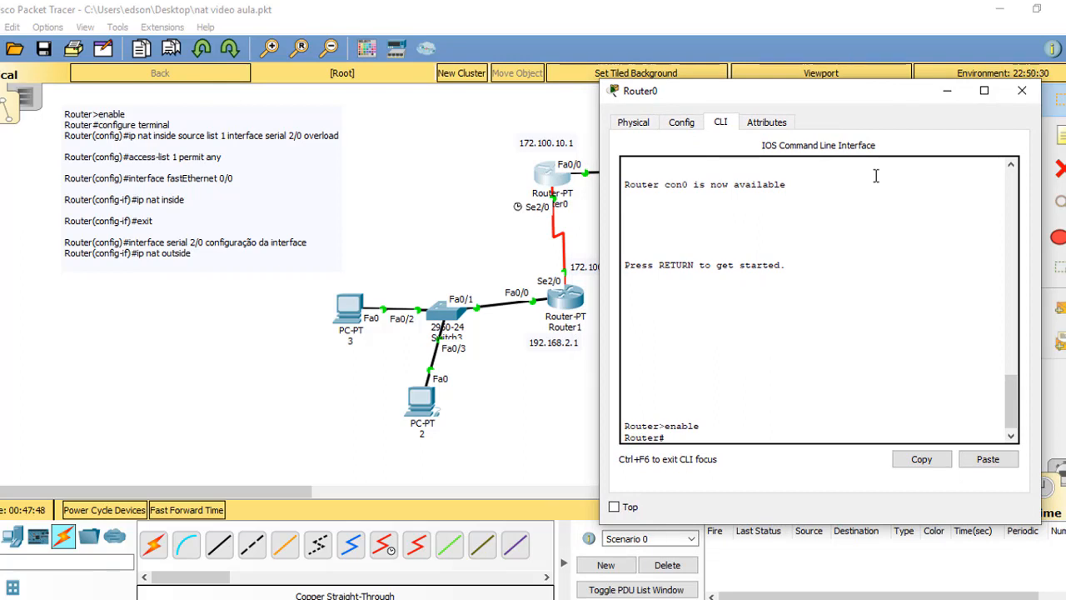
pyautogui.click(876, 422)
pyautogui.write('conft')
pyautogui.press('BackSpace')
pyautogui.press('BackSpace')
pyautogui.press('Return')
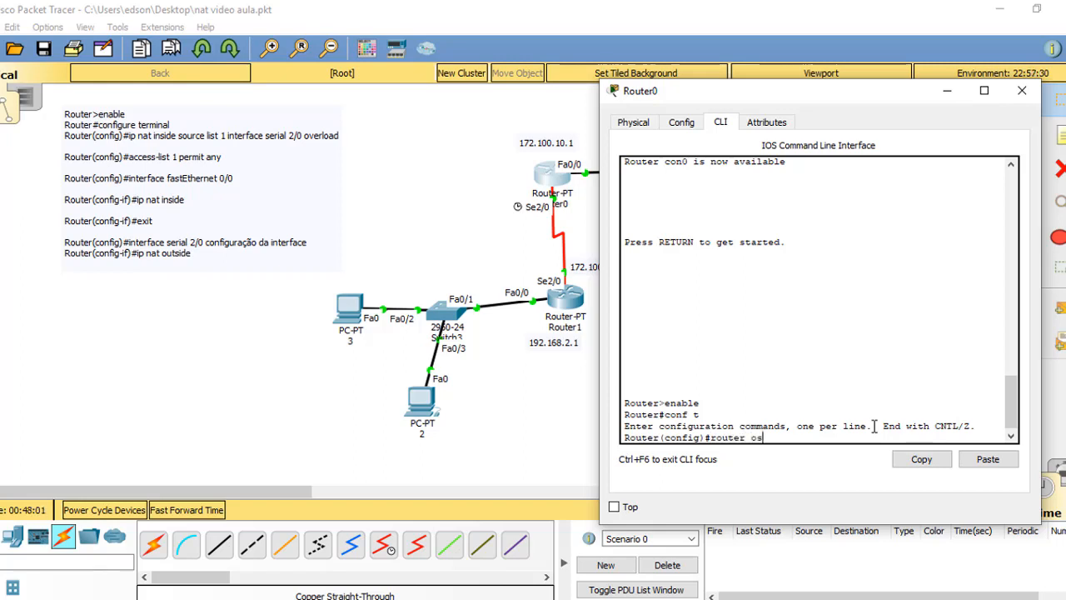
pyautogui.press('Return')
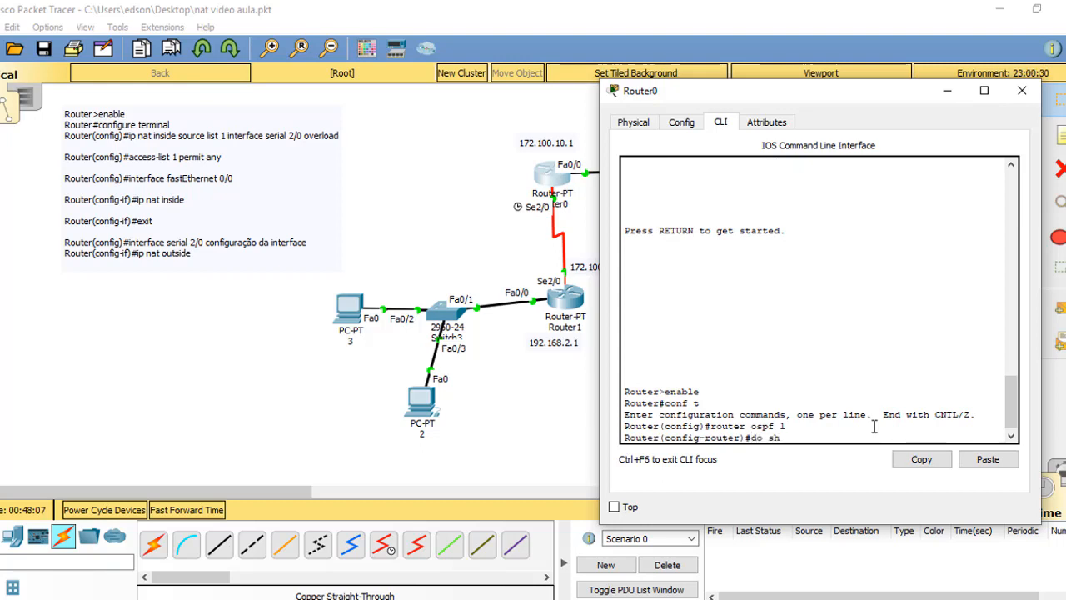
# Display Router0's routing table and add network 172.100.10.0 with wildcard 0.0.0.3 to OSPF area 0
pyautogui.write('do show ip route')
pyautogui.press('Return')
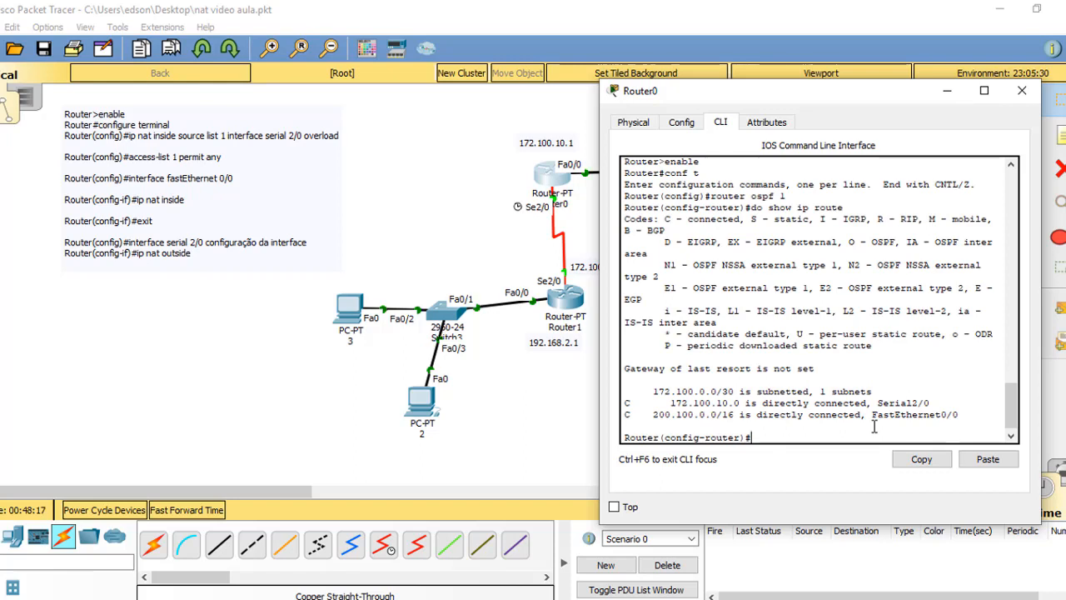
pyautogui.write('networ')
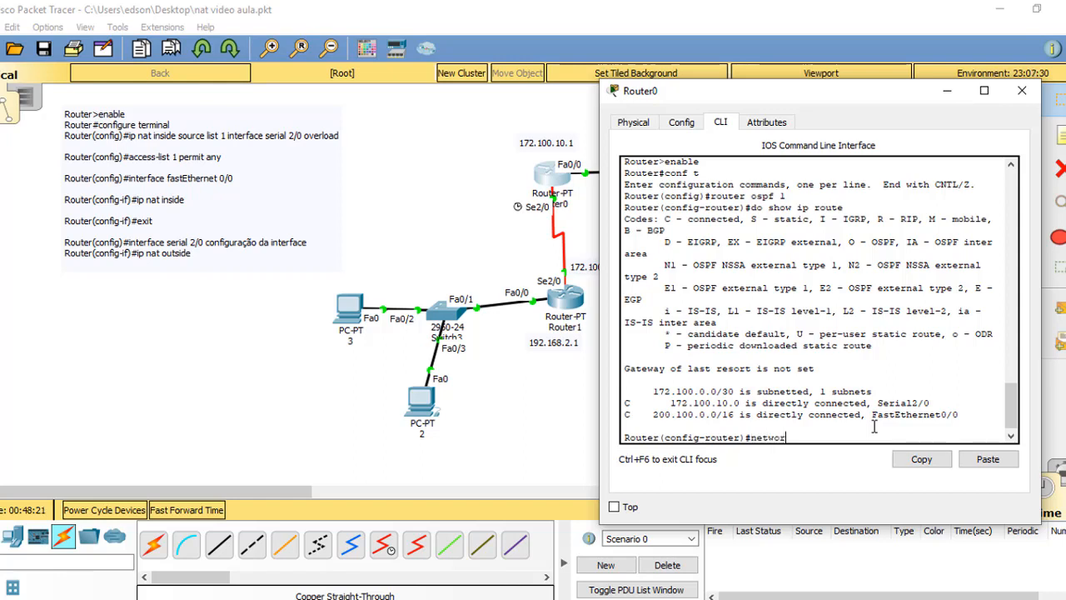
pyautogui.write('k 172.100.10.0')
pyautogui.write('0.0.0.3 area 0')
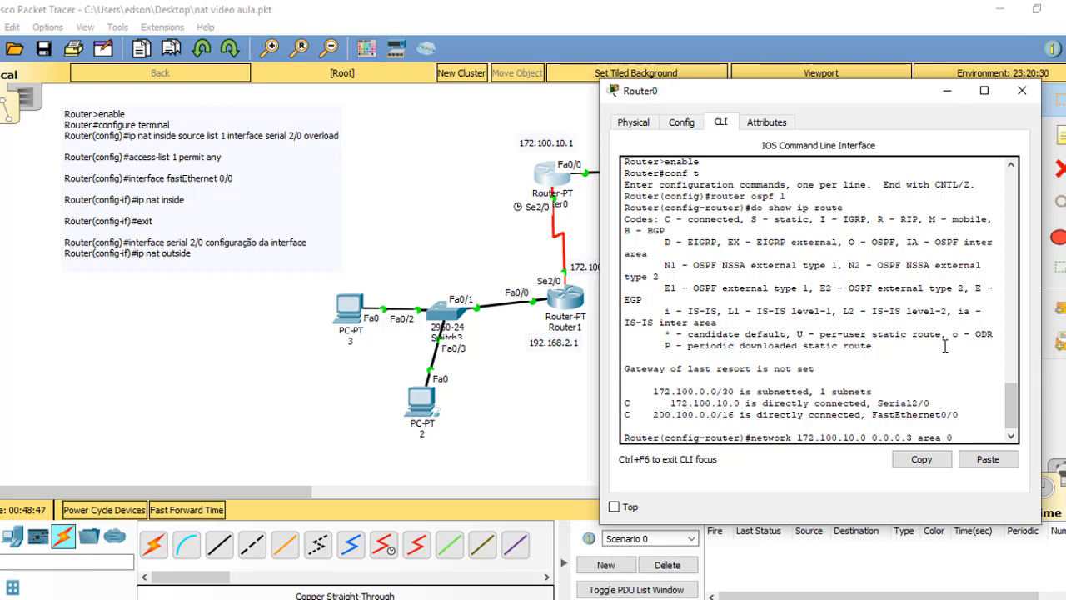
pyautogui.press('Return')
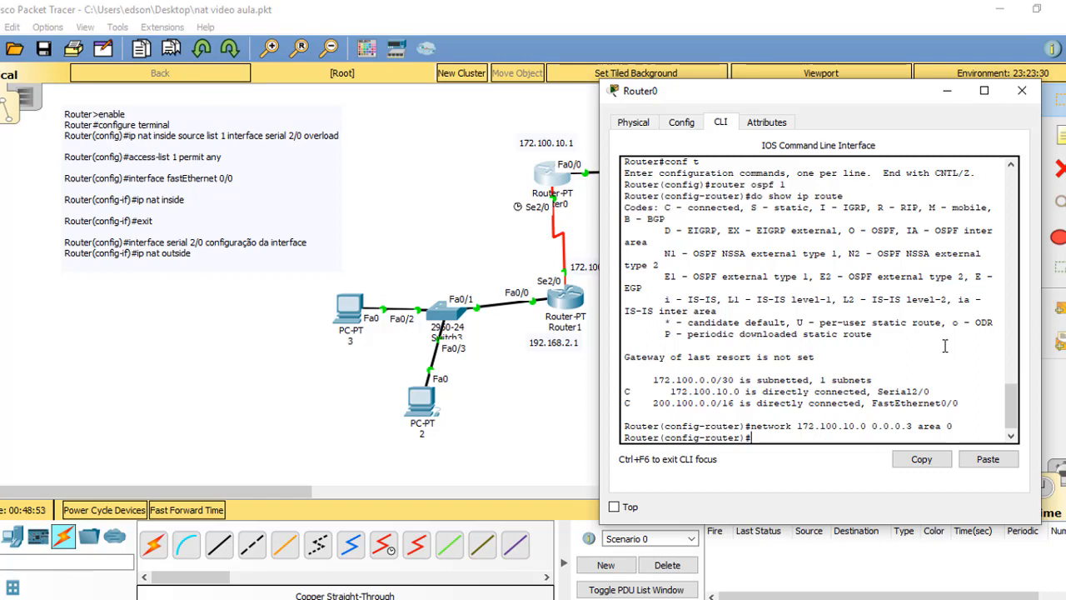
# Add network 200.100.10.0 with wildcard 0.0.255.255 to OSPF area 0 on Router0 and save the configuration
pyautogui.write('network 200.100.')
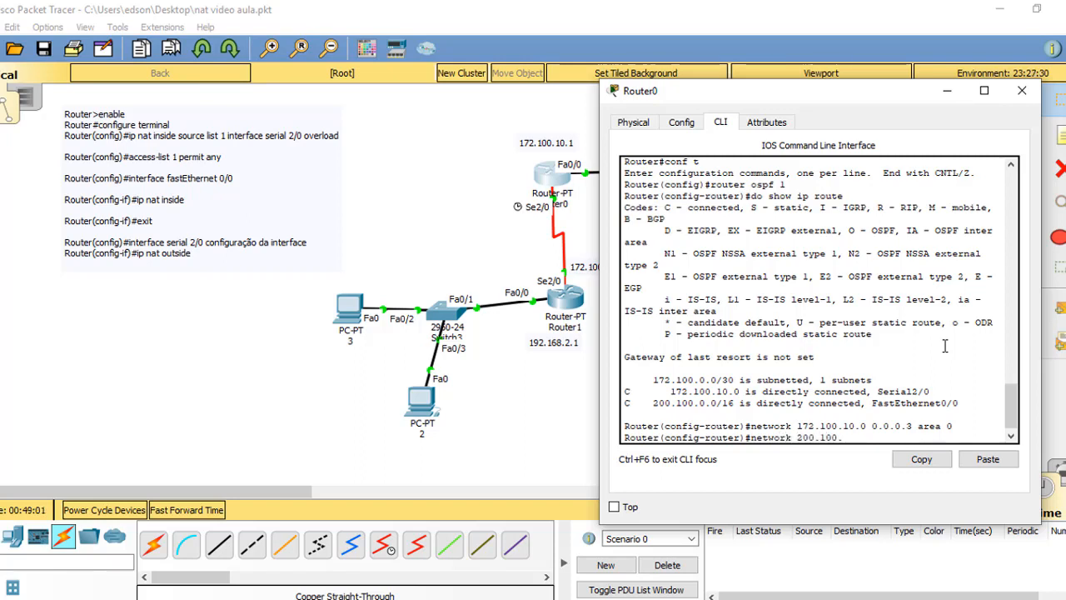
pyautogui.write('10.0 0.0.255.255 area 0')
pyautogui.press('Return')
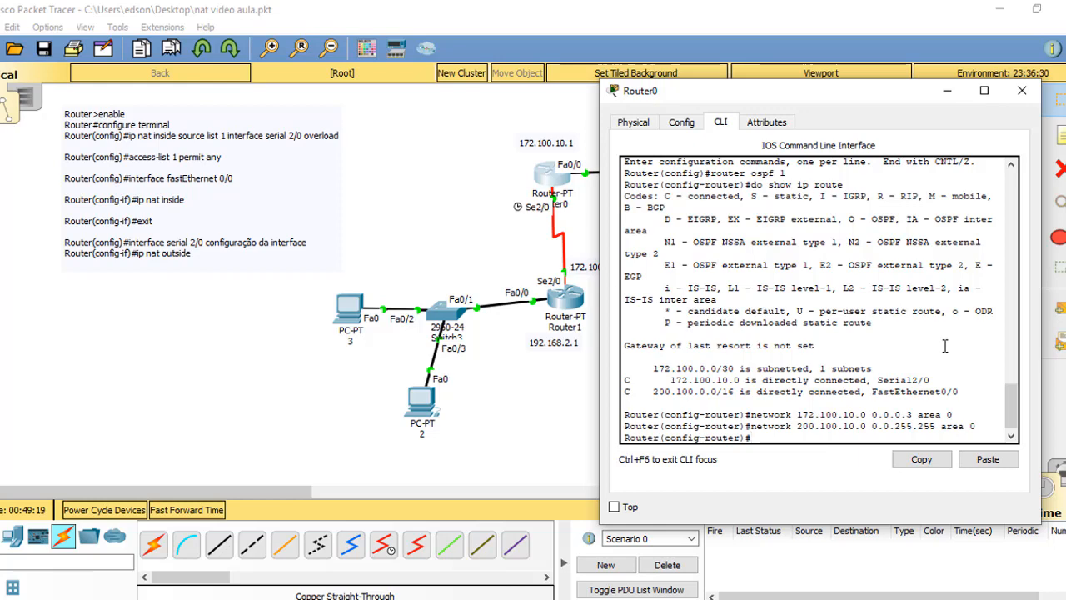
pyautogui.write('do wr')
pyautogui.press('Return')
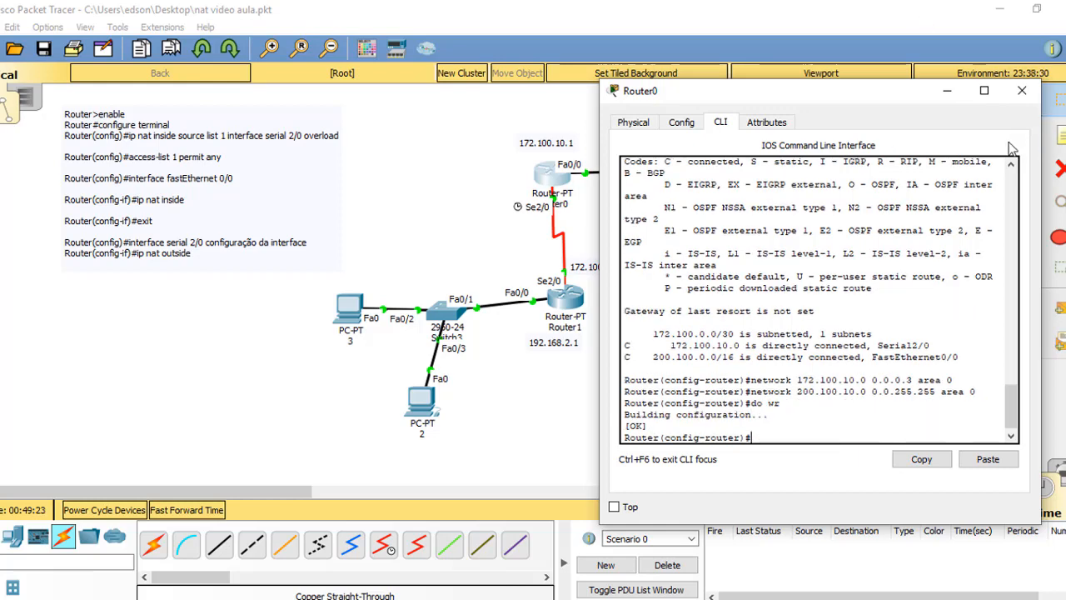
# Close Router0's window and open Router1's command line
pyautogui.click(1022, 90)
pyautogui.click(564, 300)
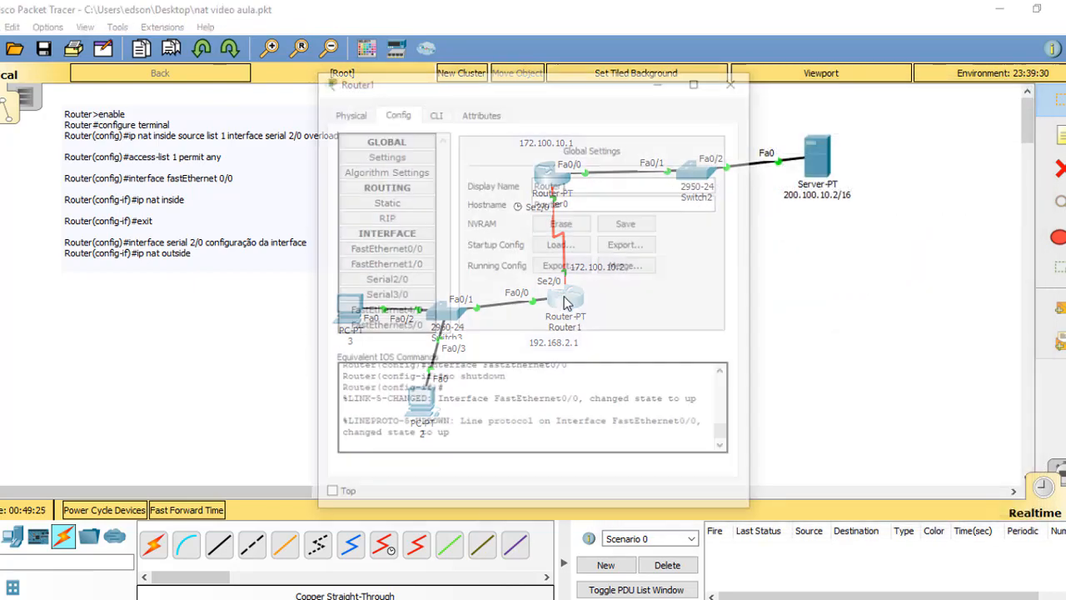
pyautogui.moveTo(466, 85); pyautogui.dragTo(839, 92)
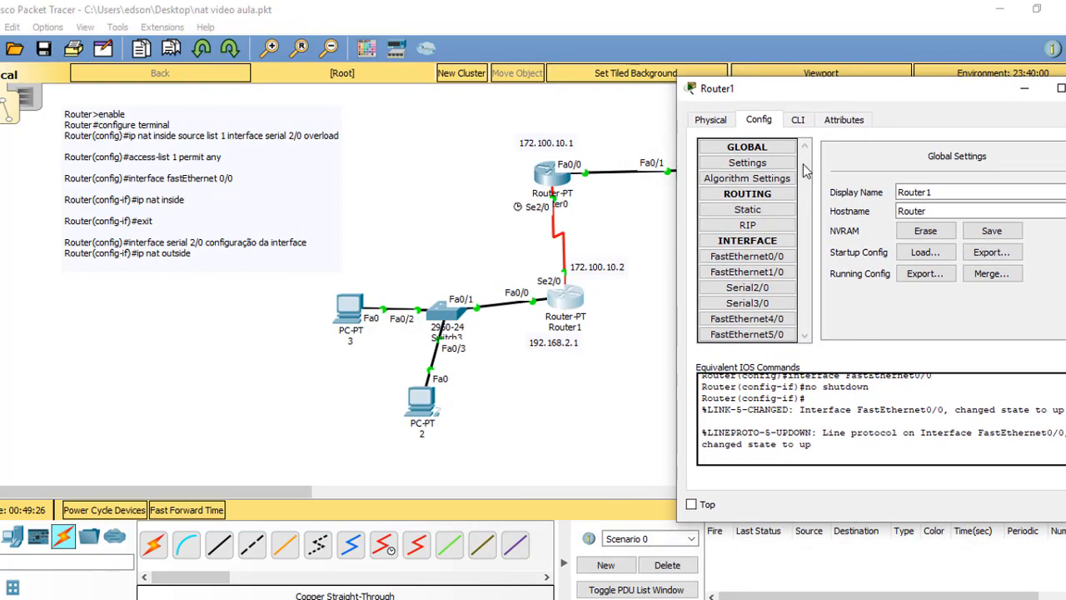
pyautogui.click(798, 119)
pyautogui.press('Return')
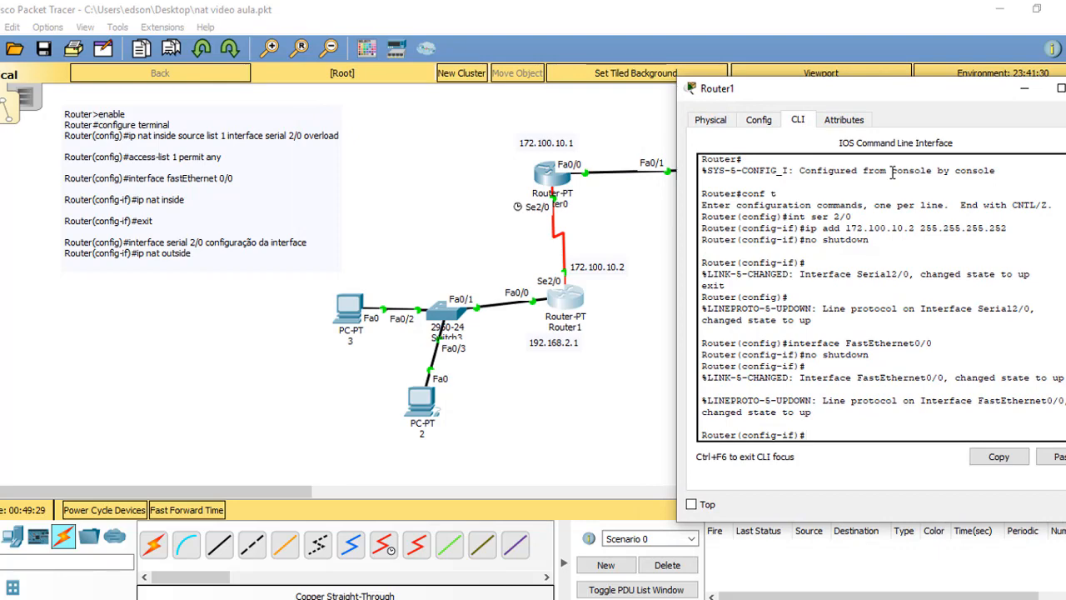
# Exit all configuration modes on Router1 until its console session is closed
pyautogui.write('eixt')
pyautogui.press('Return')
pyautogui.write('exit')
pyautogui.press('Return')
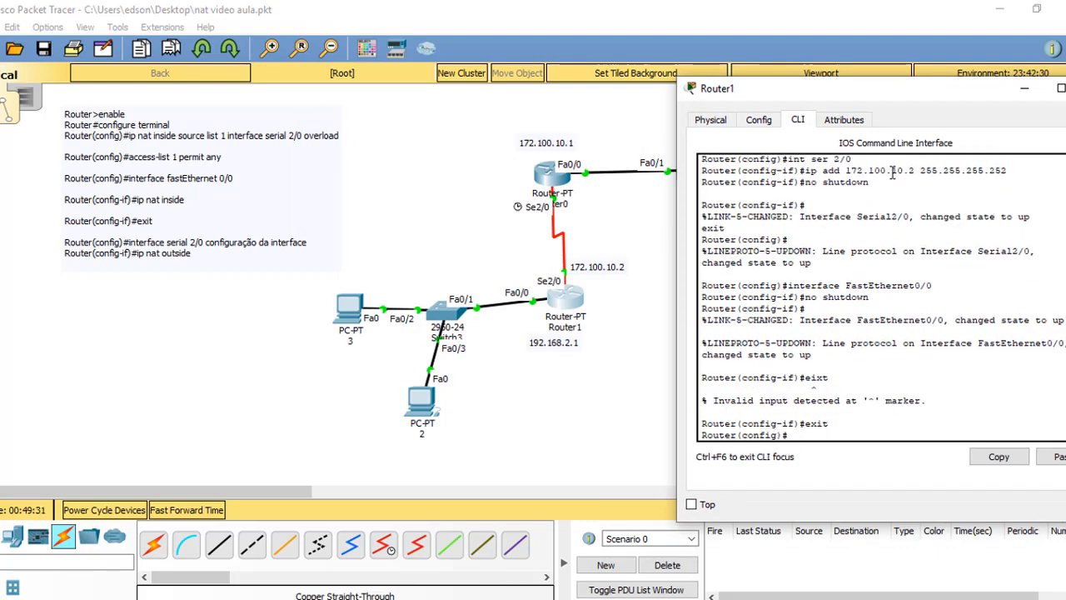
pyautogui.write('exit')
pyautogui.press('Return')
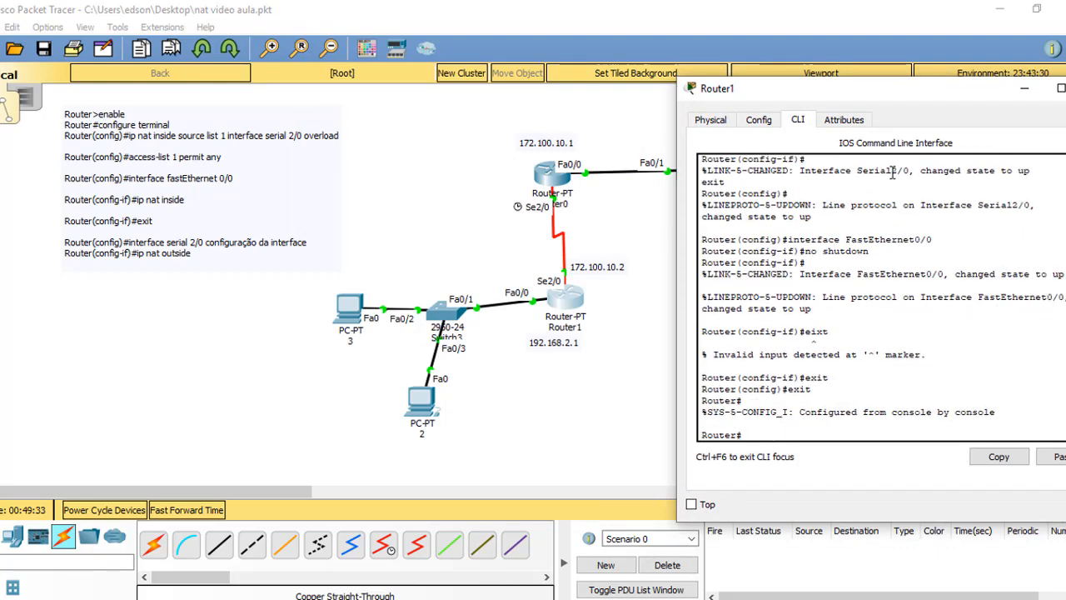
pyautogui.write('exit')
pyautogui.press('Return')
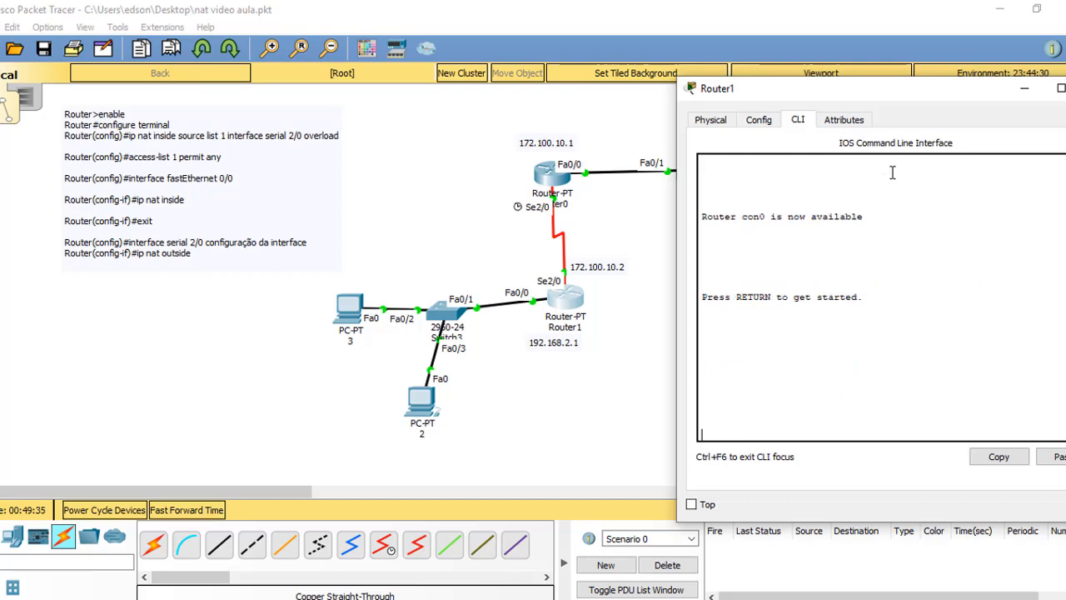
# Enter privileged and global configuration mode on Router1 and start OSPF process 1
pyautogui.press('Return')
pyautogui.write('enable')
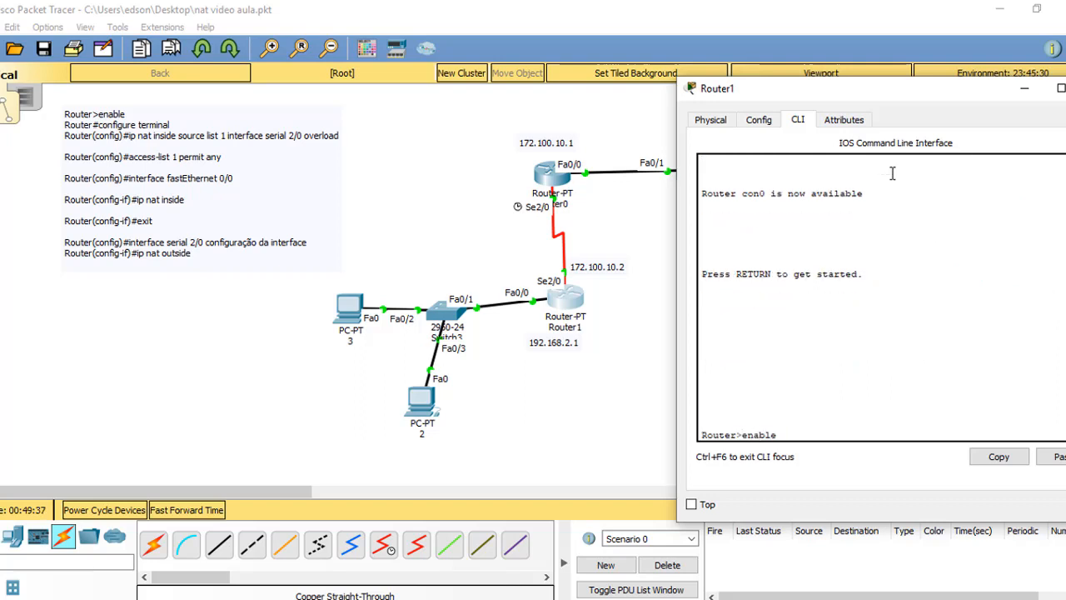
pyautogui.press('Return')
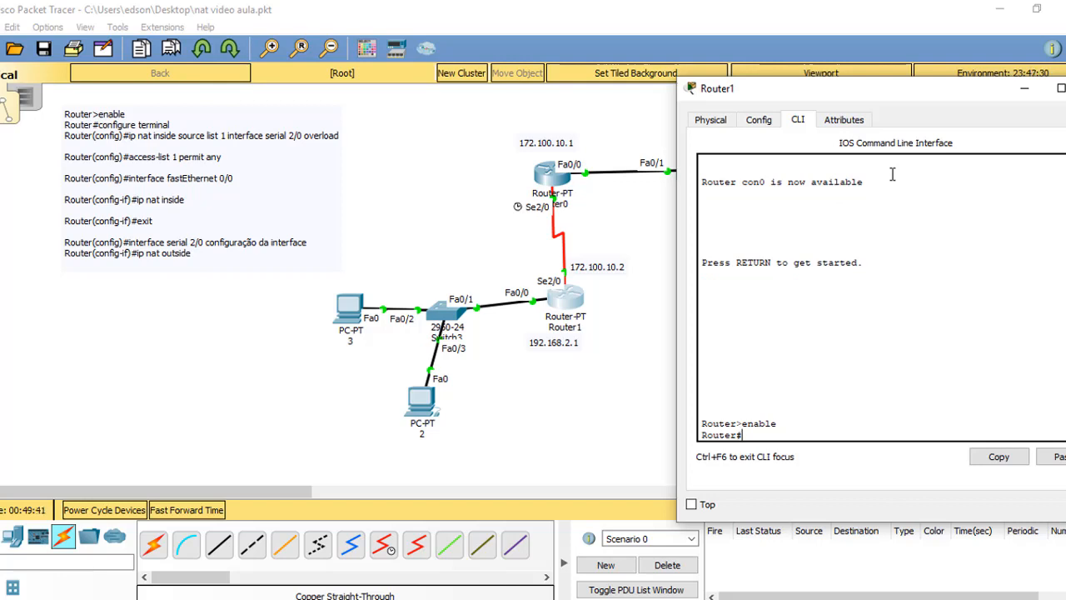
pyautogui.write('conf t')
pyautogui.press('Return')
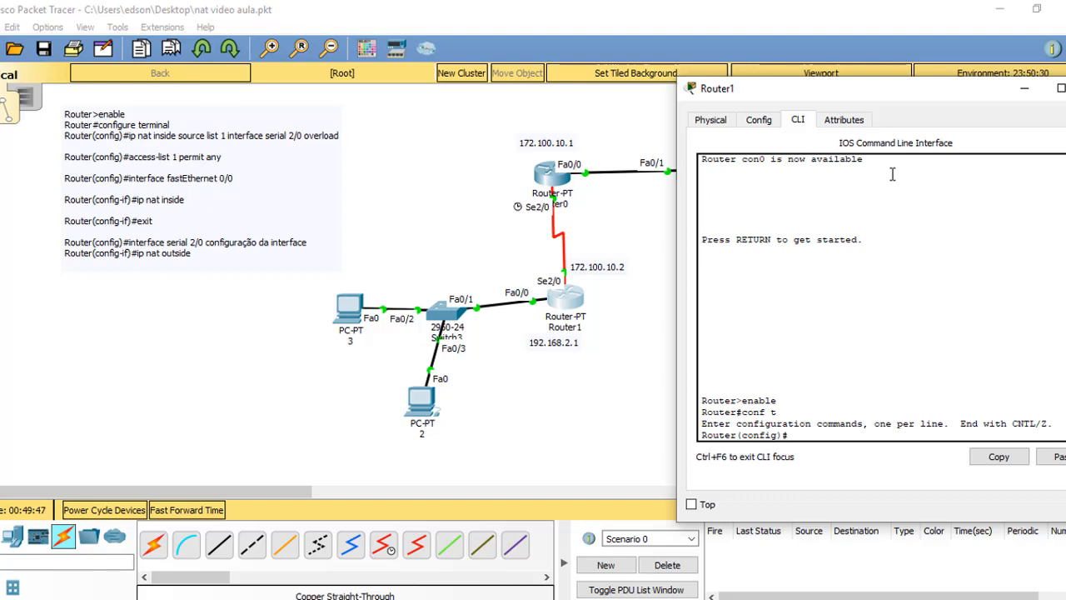
pyautogui.write('router ospf 1')
pyautogui.press('Return')
pyautogui.press('Return')
pyautogui.press('Return')
pyautogui.press('Return')
pyautogui.press('Return')
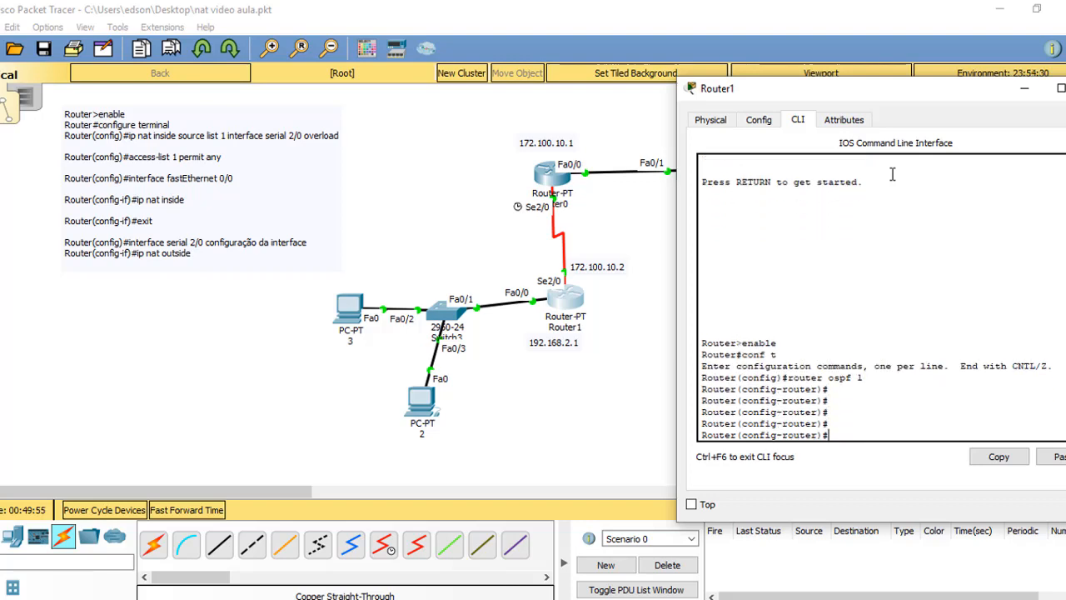
# Display Router1's routing table and add network 172.100.10.0 with wildcard 0.0.0.3 to OSPF area 0
pyautogui.write('do show ip route')
pyautogui.press('Return')
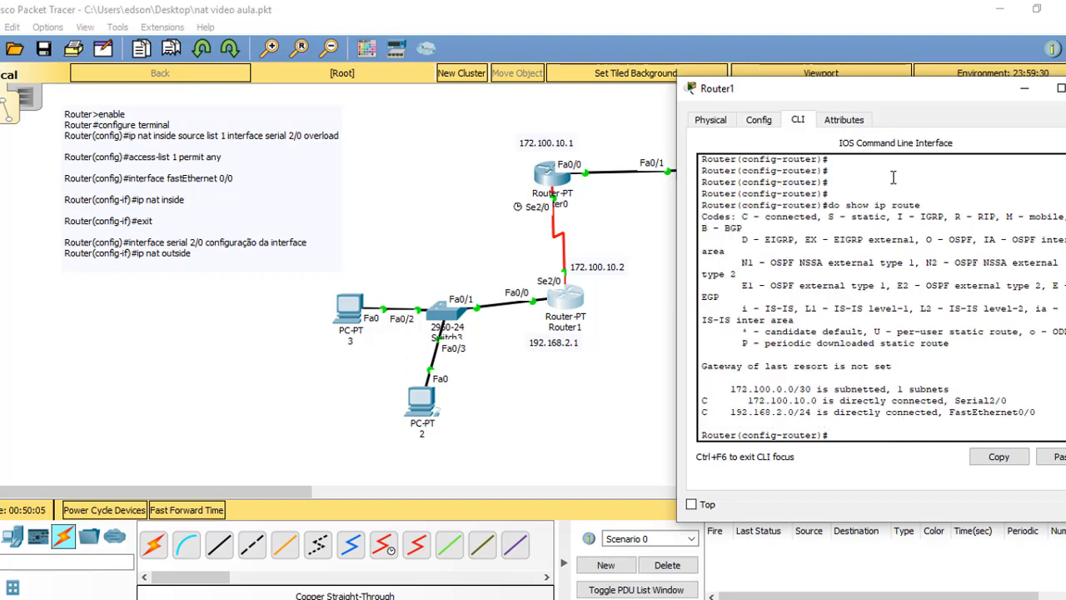
pyautogui.write('network 172.100.10.0')
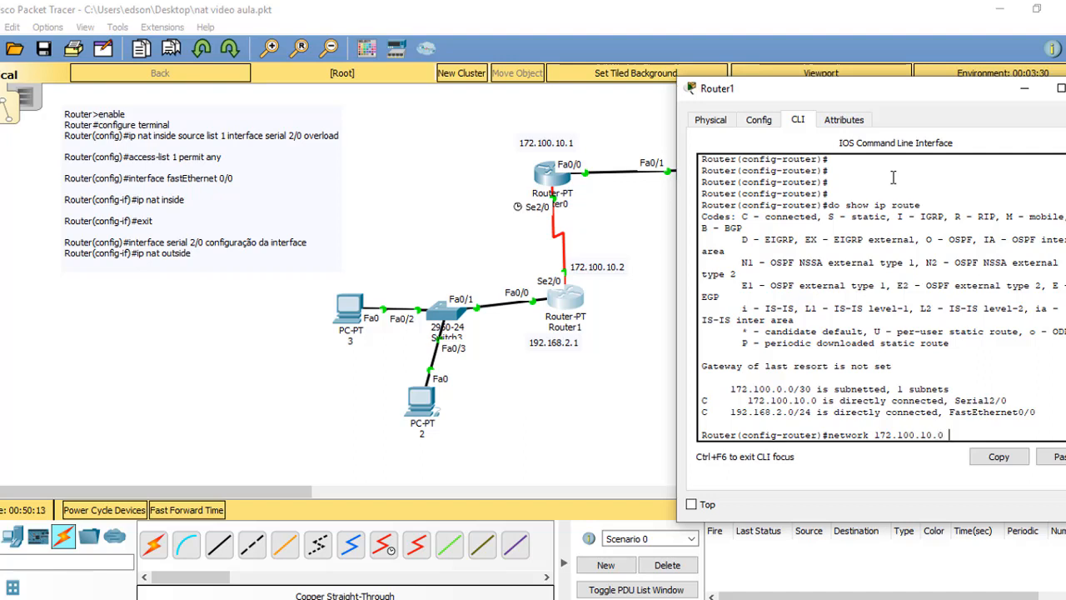
pyautogui.write(' 0.0.0.3 are 0')
pyautogui.press('BackSpace')
pyautogui.press('BackSpace')
pyautogui.write('a 0')
pyautogui.press('Return')
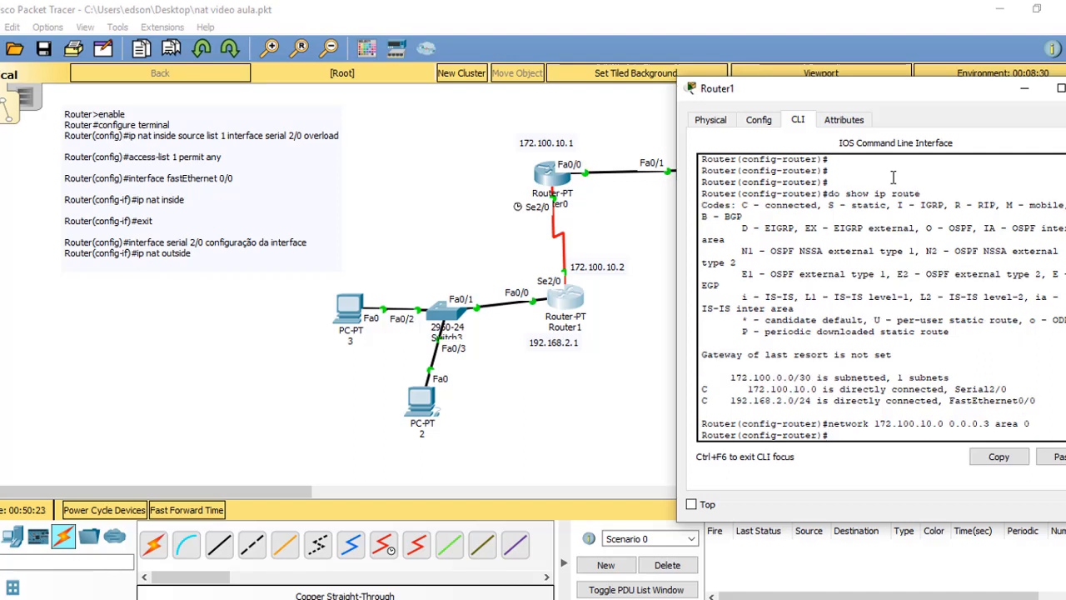
# Try to rework Router1's previous network command into one for a network address starting with 192
pyautogui.press('Up')
pyautogui.press('BackSpace')
pyautogui.press('BackSpace')
pyautogui.press('BackSpace')
pyautogui.press('BackSpace')
pyautogui.press('BackSpace')
pyautogui.press('BackSpace')
pyautogui.press('BackSpace')
pyautogui.press('BackSpace')
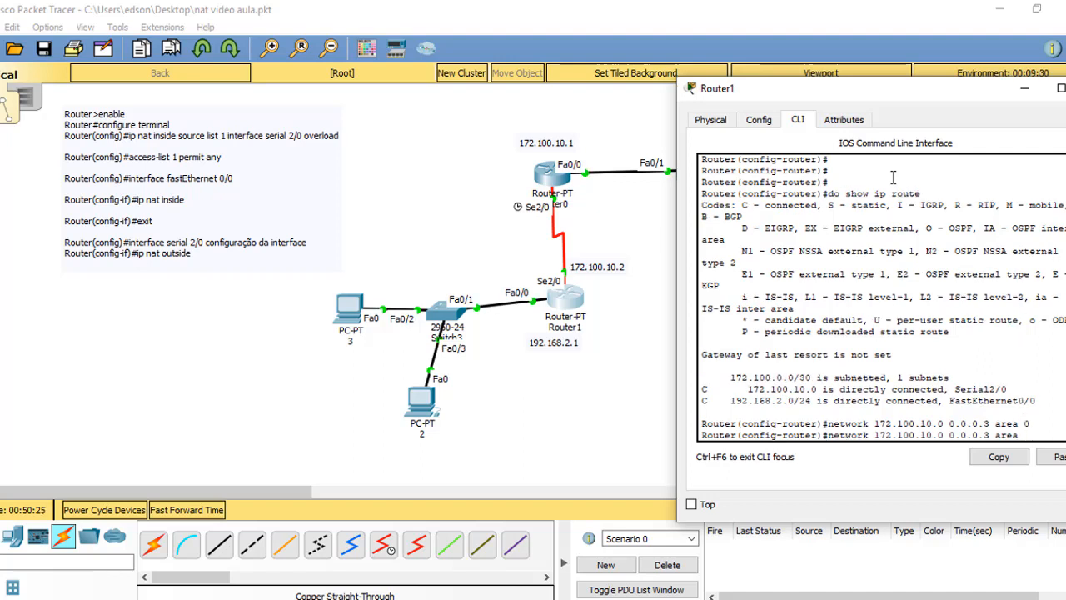
pyautogui.press('BackSpace')
pyautogui.press('BackSpace')
pyautogui.press('BackSpace')
pyautogui.press('BackSpace')
pyautogui.press('BackSpace')
pyautogui.press('BackSpace')
pyautogui.press('BackSpace')
pyautogui.press('BackSpace')
pyautogui.press('BackSpace')
pyautogui.press('BackSpace')
pyautogui.press('BackSpace')
pyautogui.press('BackSpace')
pyautogui.press('BackSpace')
pyautogui.press('BackSpace')
pyautogui.press('BackSpace')
pyautogui.press('BackSpace')
pyautogui.press('BackSpace')
pyautogui.press('BackSpace')
pyautogui.write('192')
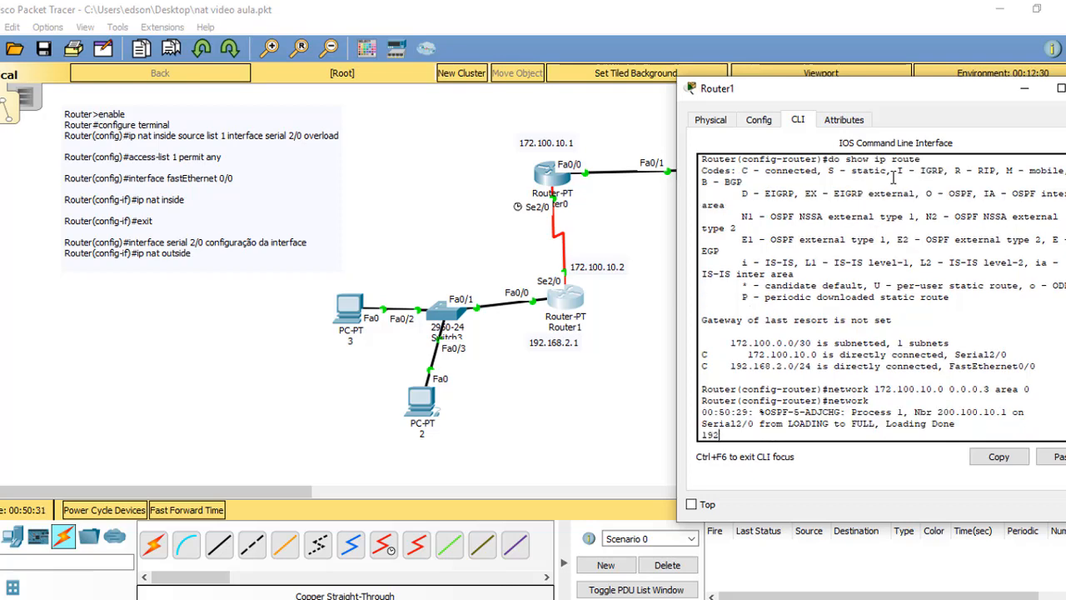
pyautogui.press('Return')
# Add network 192.168.2.0 with wildcard 0.0.0.255 to OSPF area 0 on Router1 and close its window
pyautogui.write('network 192')
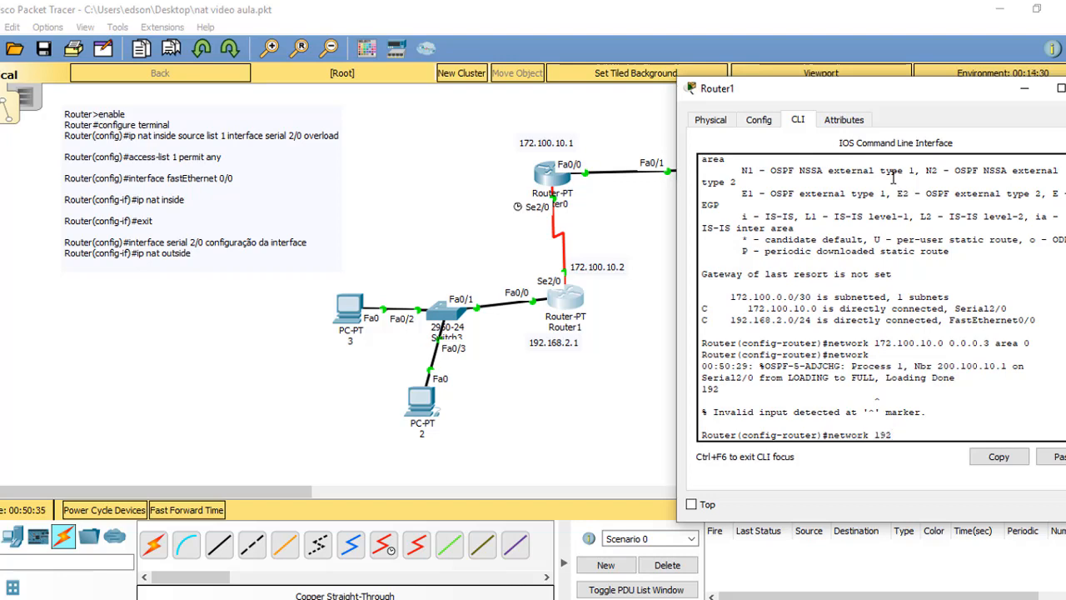
pyautogui.write('.168.2.0 0.0.0.255 area')
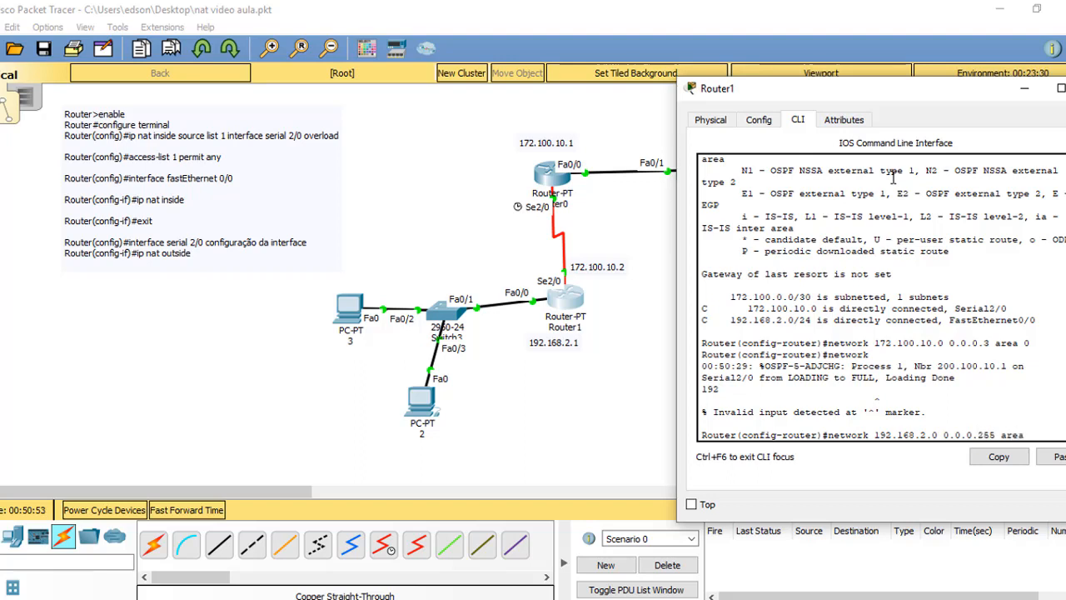
pyautogui.write(' 0')
pyautogui.press('Return')
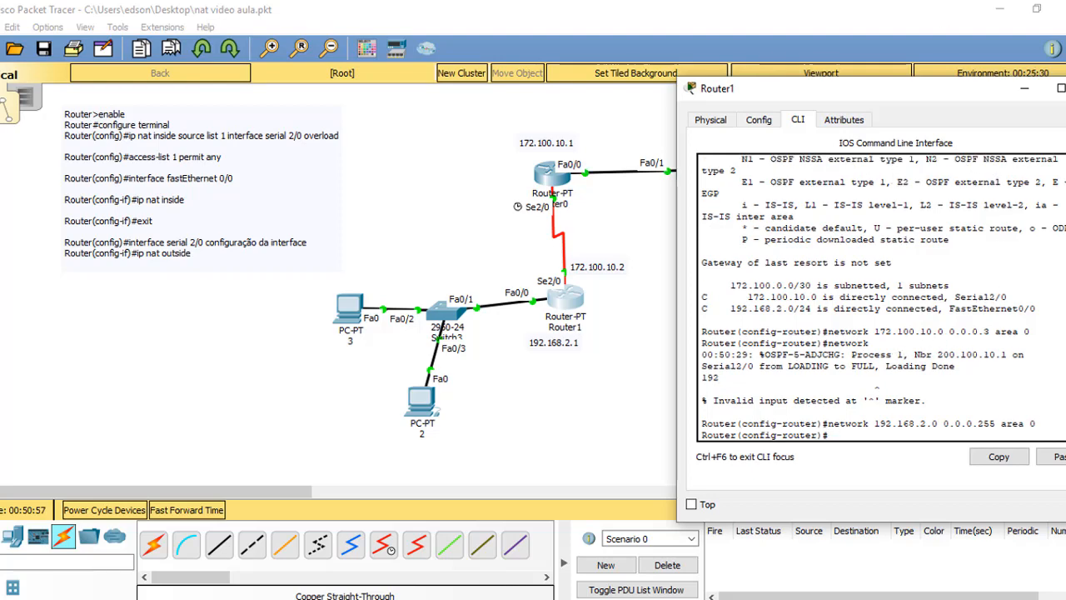
pyautogui.moveTo(916, 89); pyautogui.dragTo(766, 100)
pyautogui.click(952, 100)
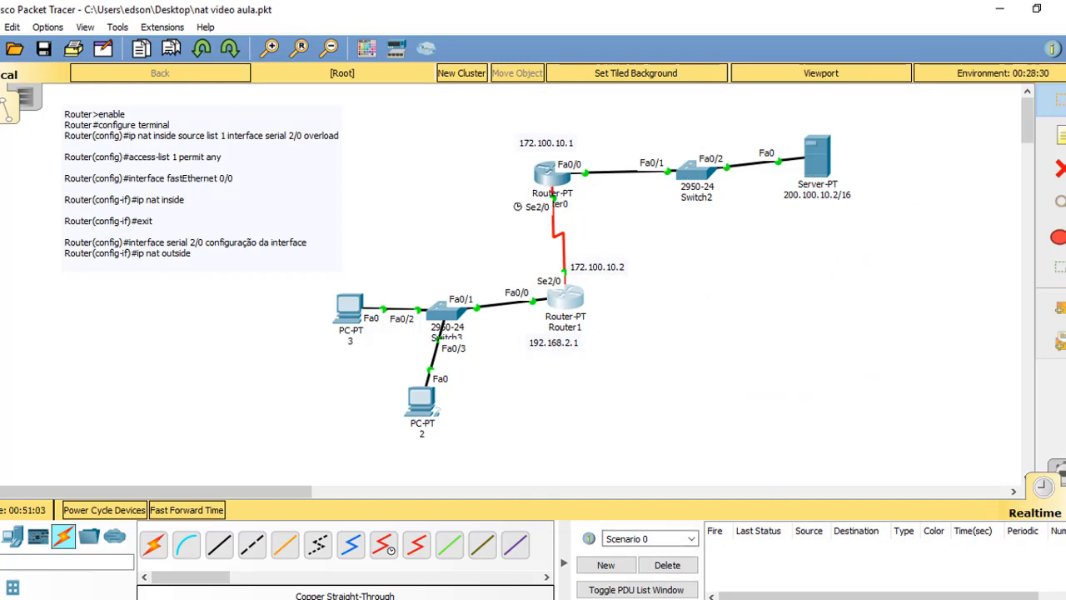
# Send a simple PDU from PC 2 to the server and another from the server to PC 3
pyautogui.click(1058, 307)
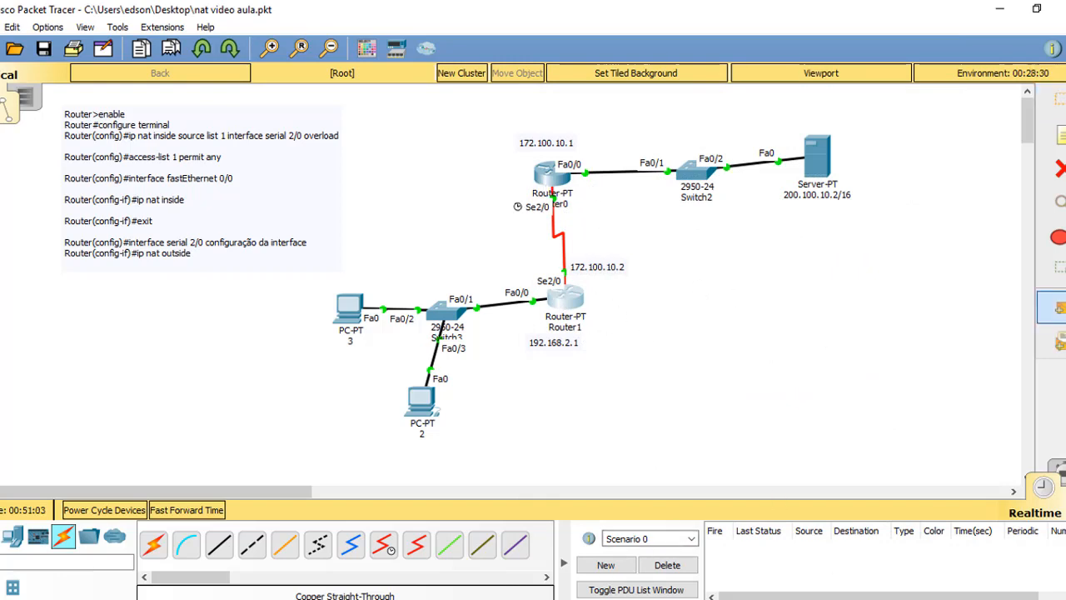
pyautogui.click(422, 402)
pyautogui.click(817, 158)
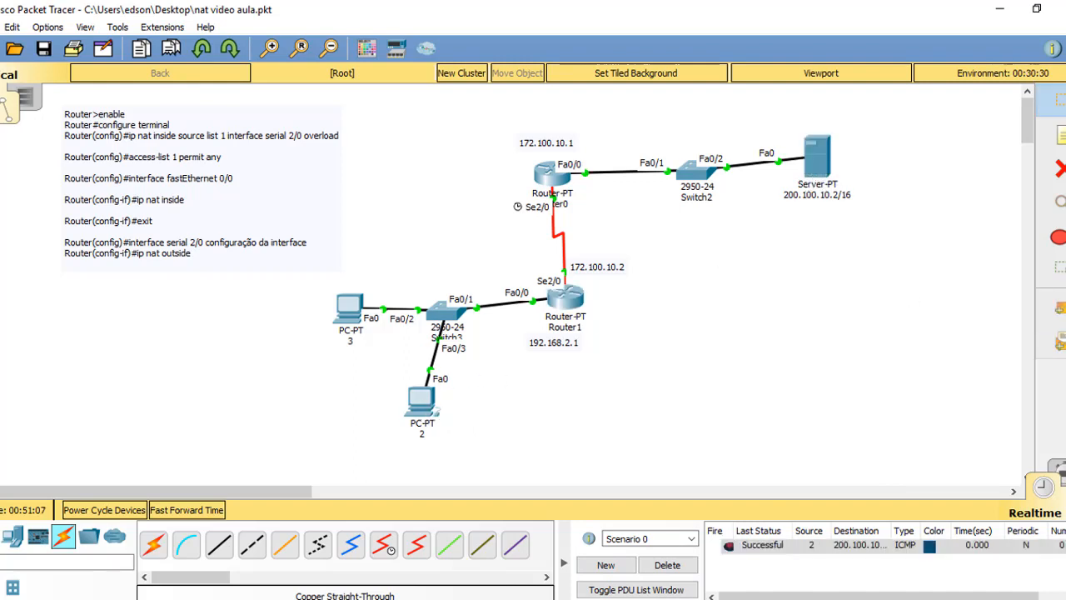
pyautogui.click(831, 171)
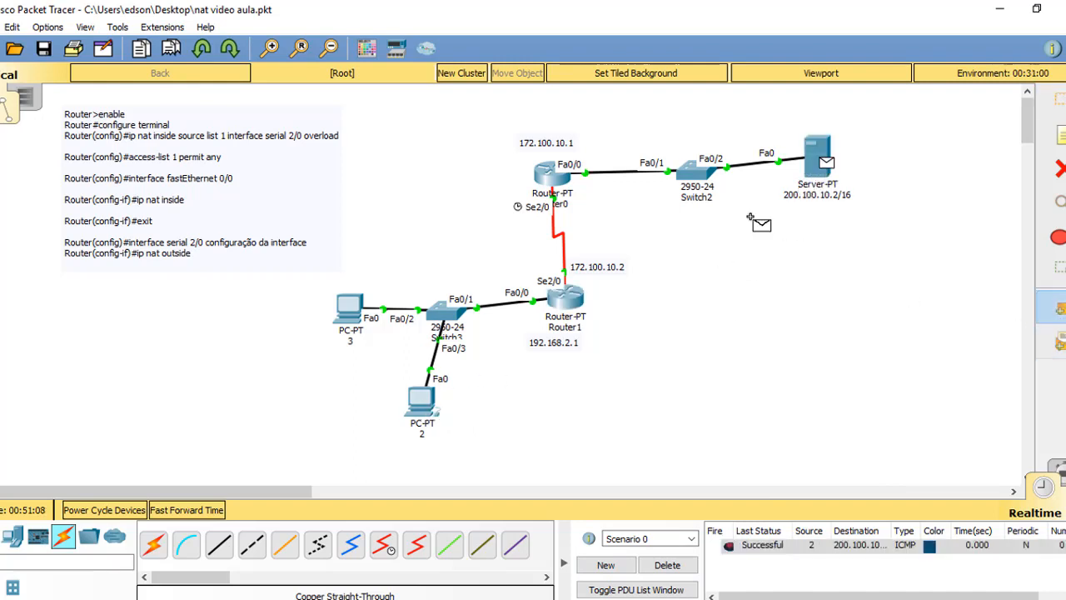
pyautogui.click(349, 308)
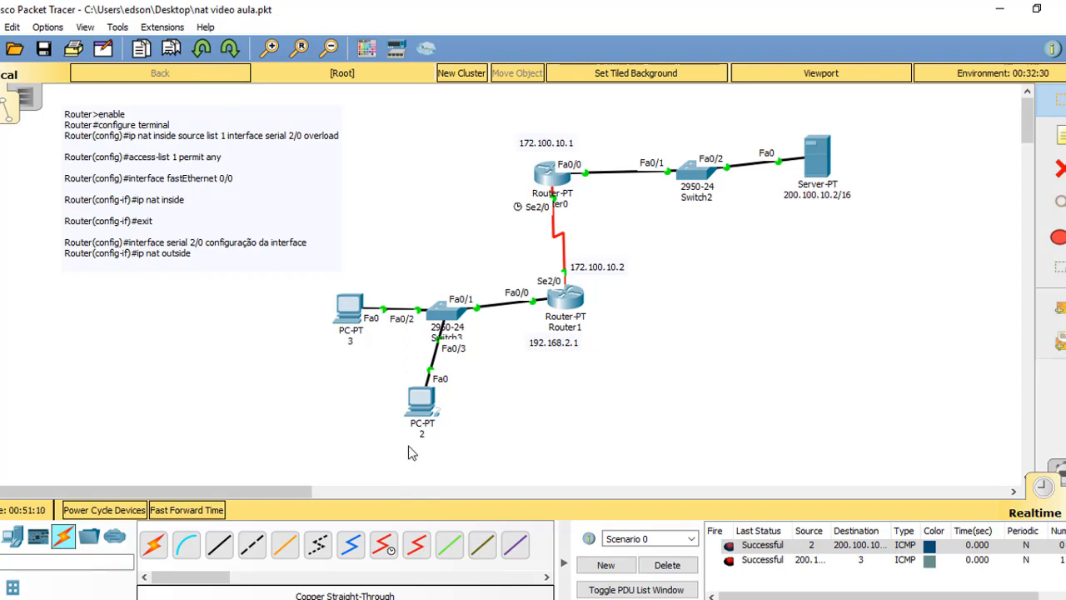
# Switch to Simulation mode, reset it and play back both PDUs with automatic capture at a faster speed
pyautogui.click(1061, 469)
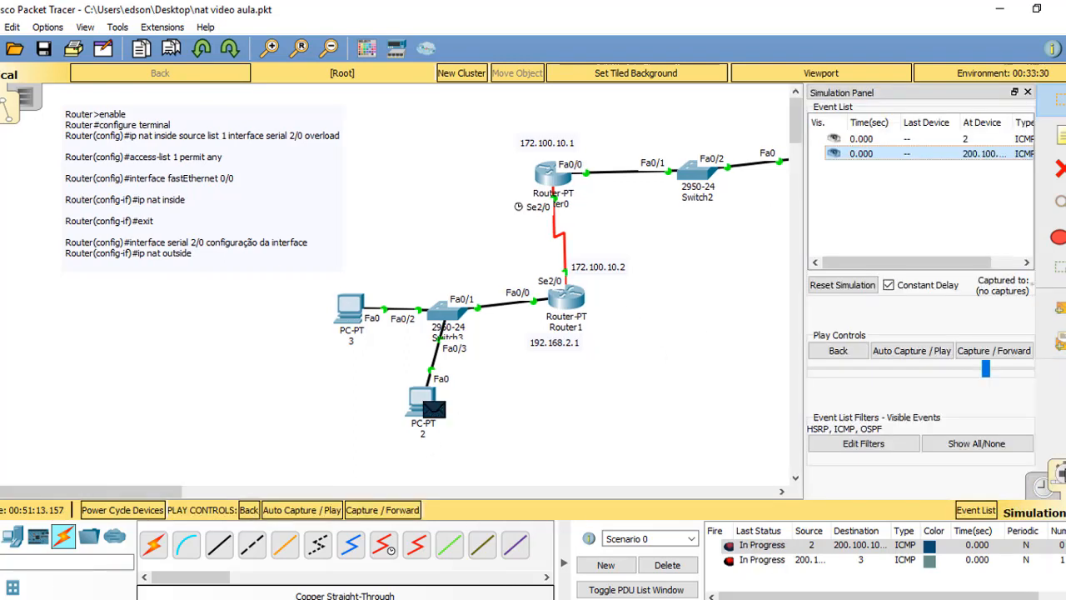
pyautogui.moveTo(171, 492); pyautogui.dragTo(216, 494)
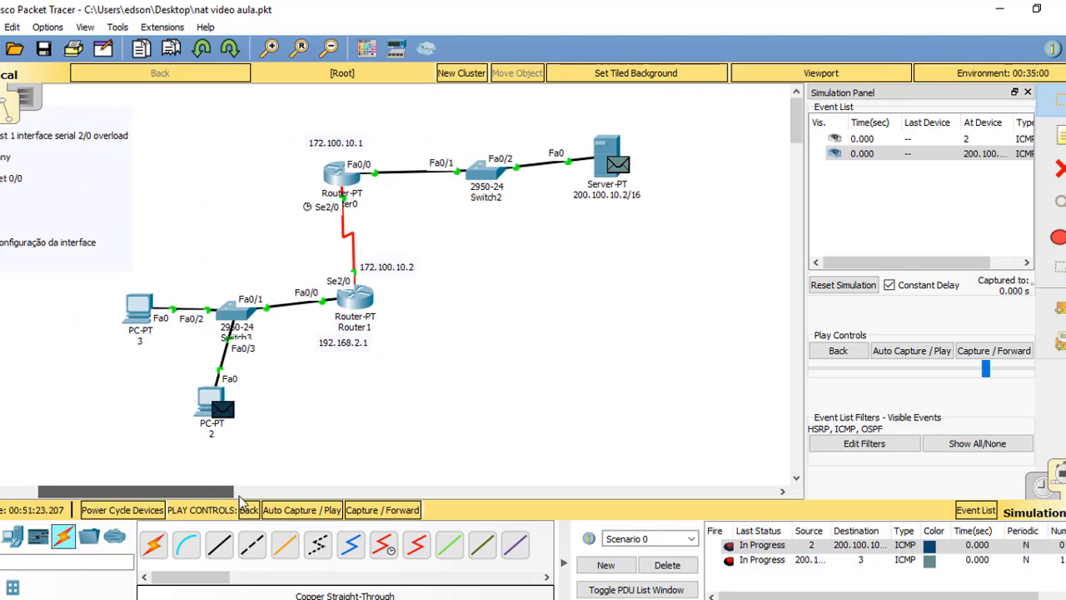
pyautogui.click(839, 285)
pyautogui.click(928, 353)
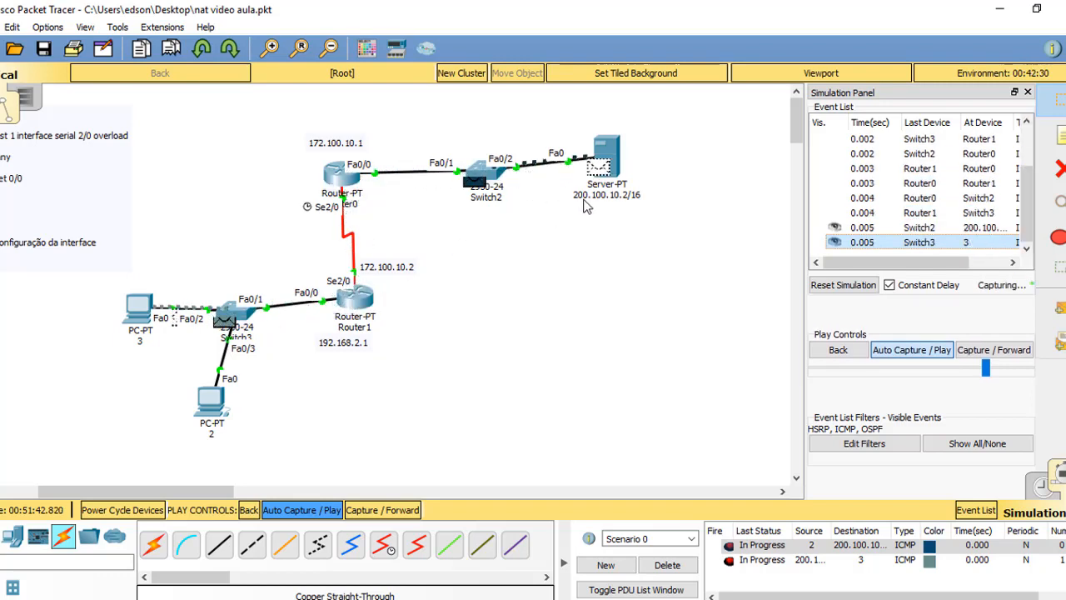
pyautogui.click(1008, 375)
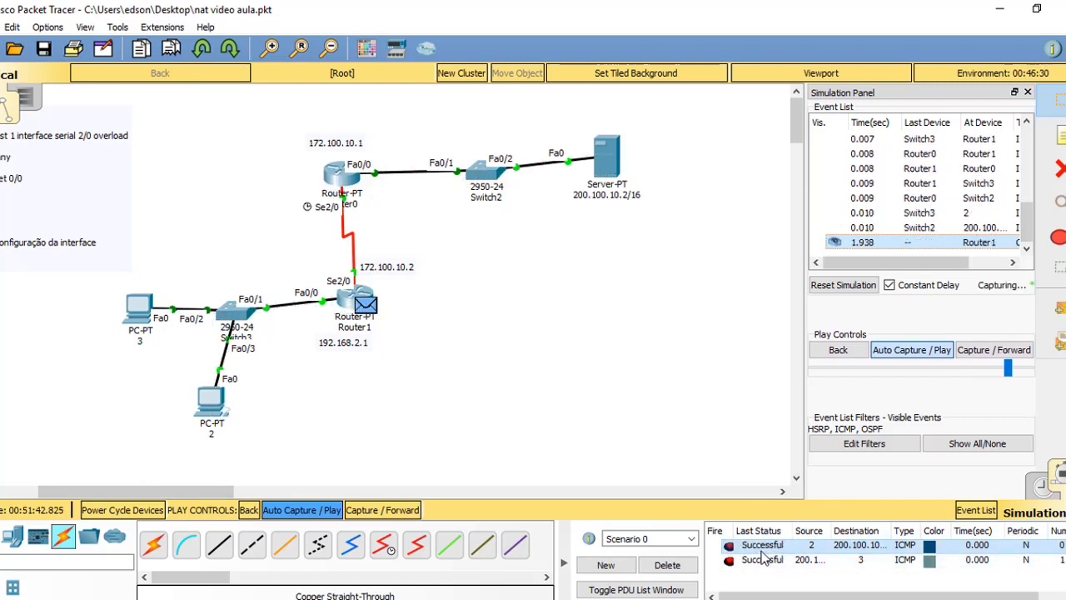
# Delete Scenario 0's PDUs and return to Realtime mode
pyautogui.click(692, 565)
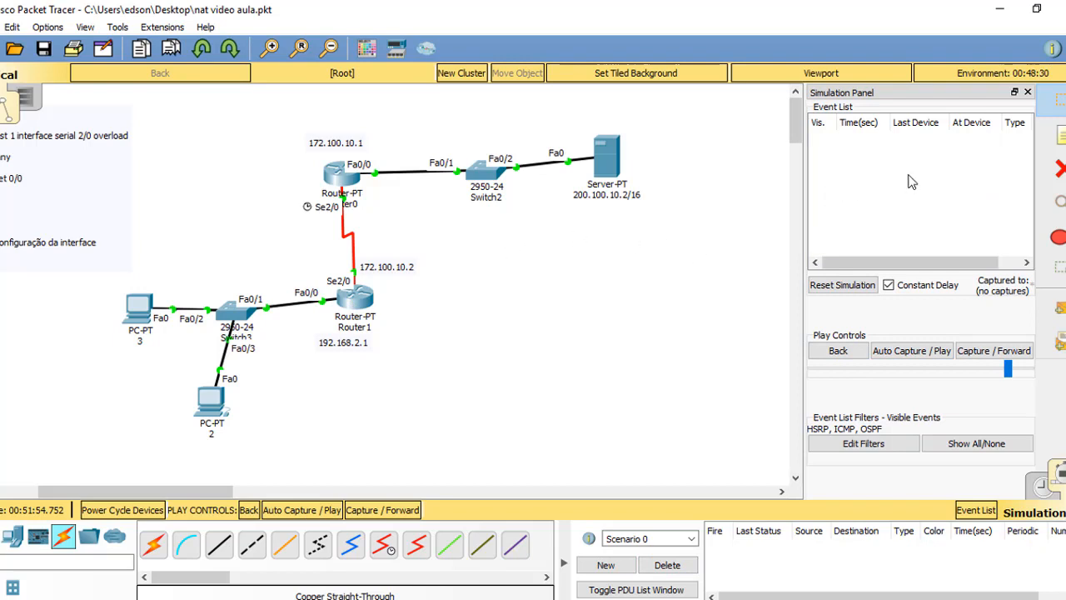
pyautogui.click(1039, 493)
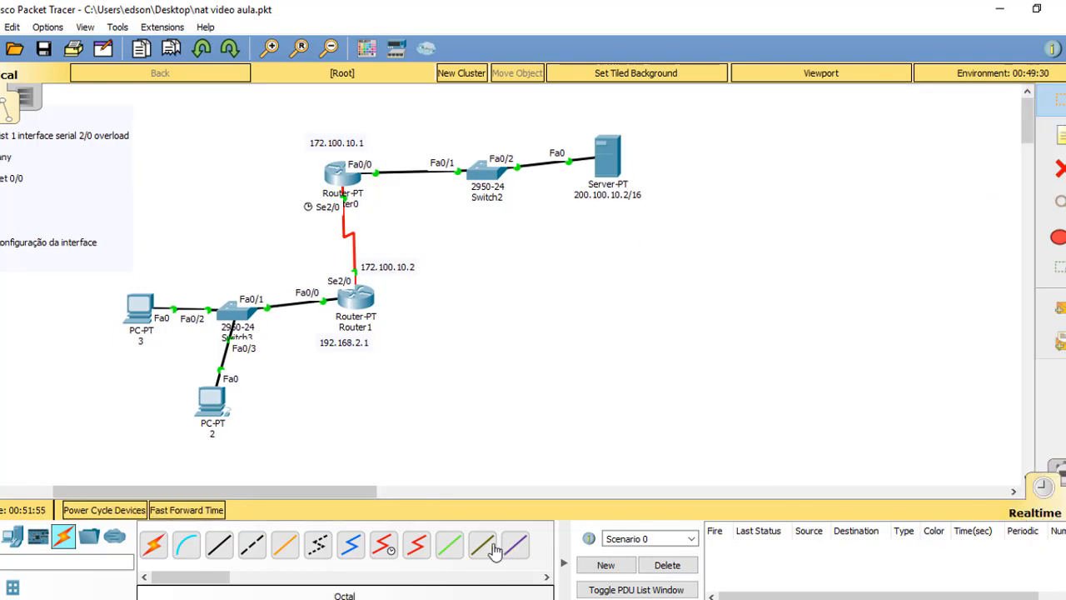
# Shift the whole topology with its address labels rightward and move the NAT command note closer to it
pyautogui.moveTo(322, 491); pyautogui.dragTo(287, 492)
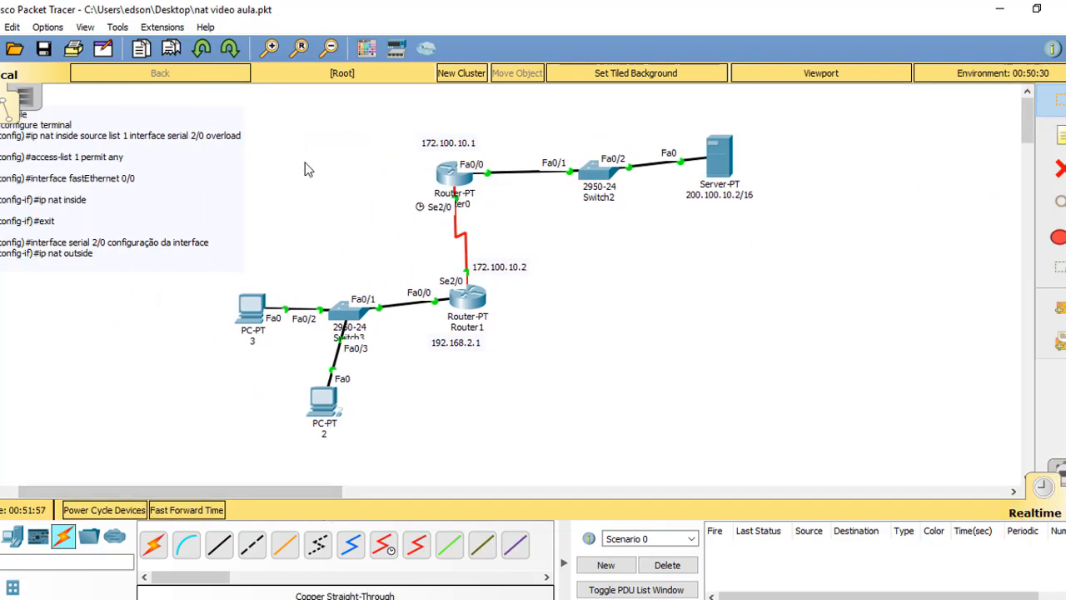
pyautogui.moveTo(820, 427); pyautogui.dragTo(257, 130)
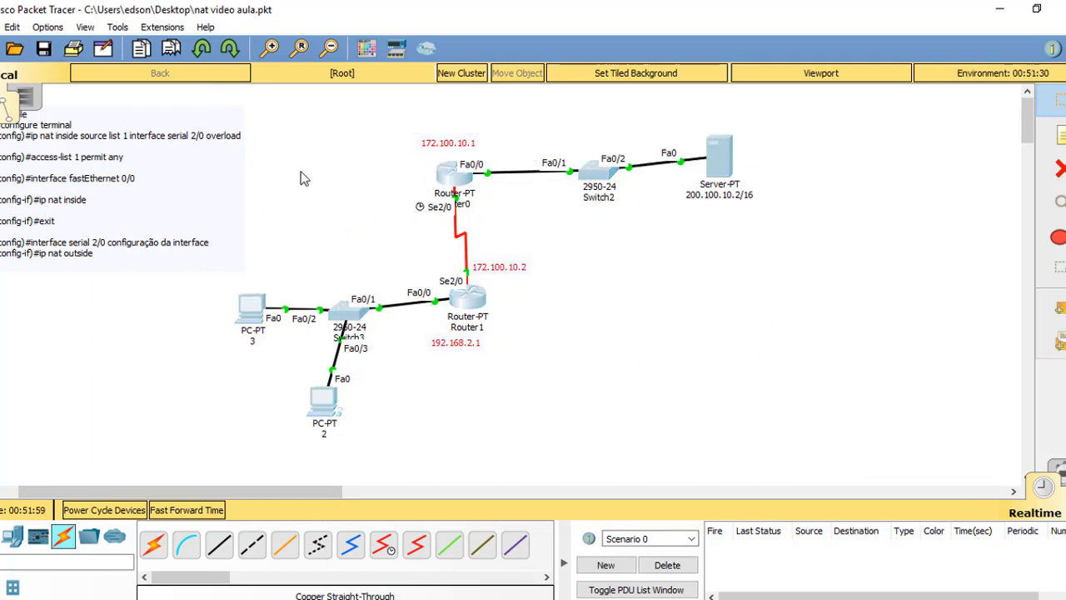
pyautogui.moveTo(354, 314); pyautogui.dragTo(424, 322)
pyautogui.click(644, 359)
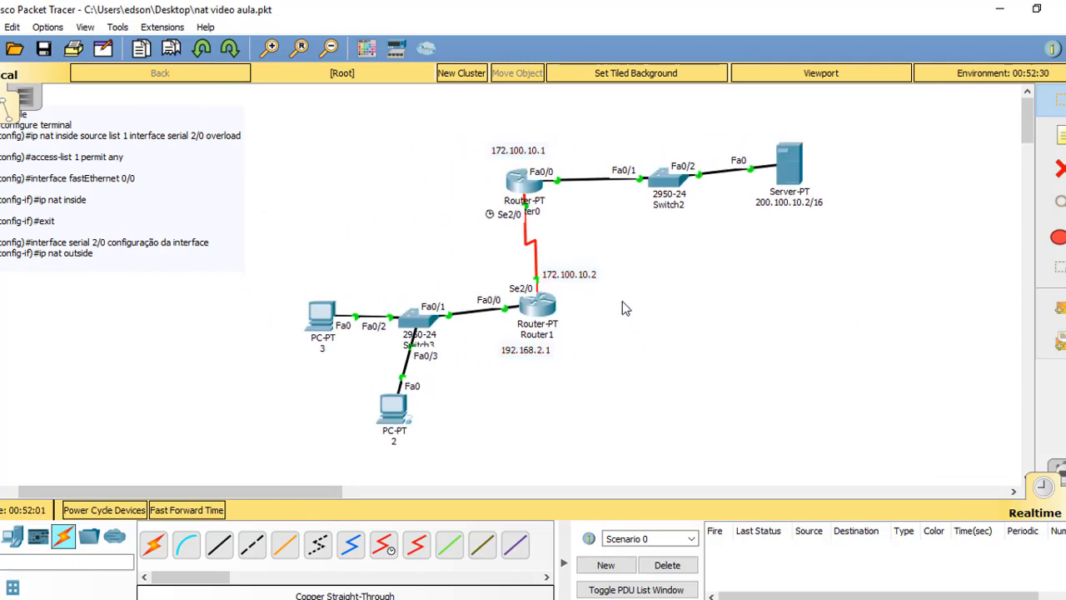
pyautogui.moveTo(165, 234); pyautogui.dragTo(347, 249)
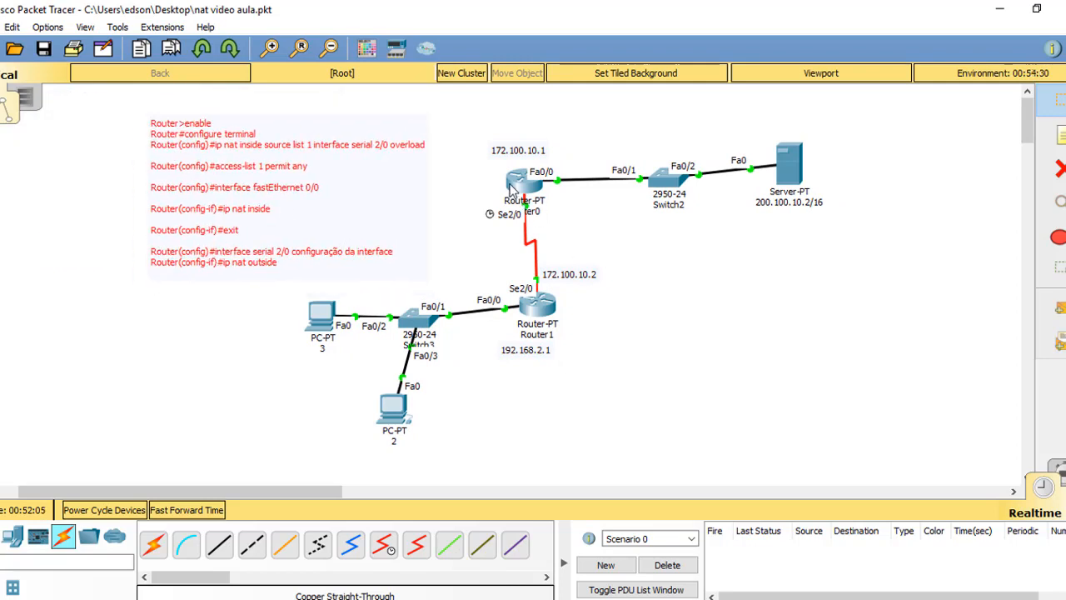
pyautogui.moveTo(471, 143); pyautogui.dragTo(583, 203)
pyautogui.moveTo(479, 260); pyautogui.dragTo(646, 385)
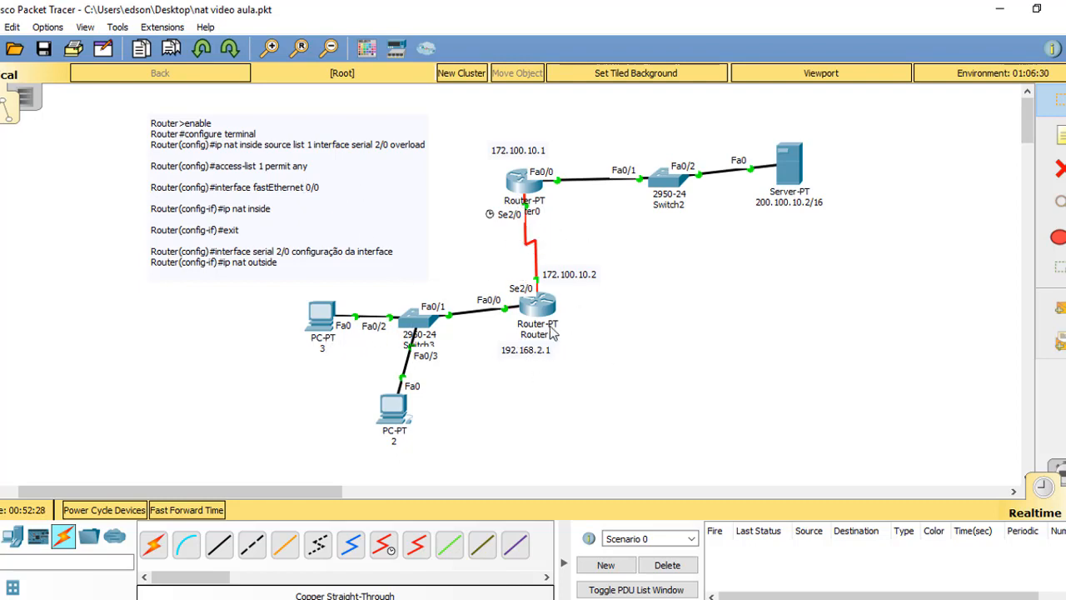
# Open Router1's command line beside the NAT note and exit from OSPF configuration back to the user prompt
pyautogui.click(537, 305)
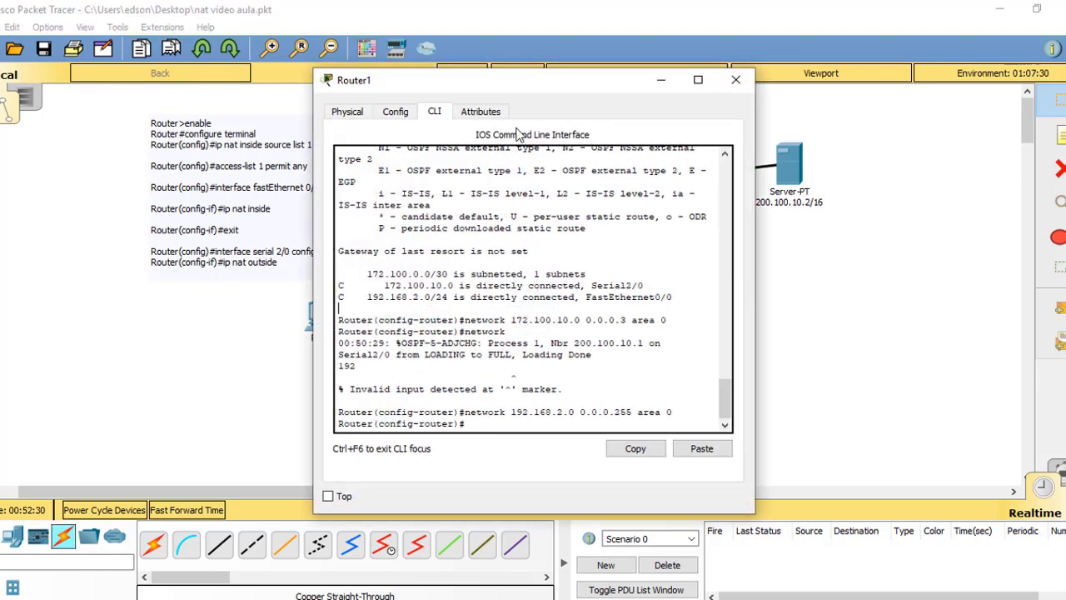
pyautogui.moveTo(549, 89); pyautogui.dragTo(826, 81)
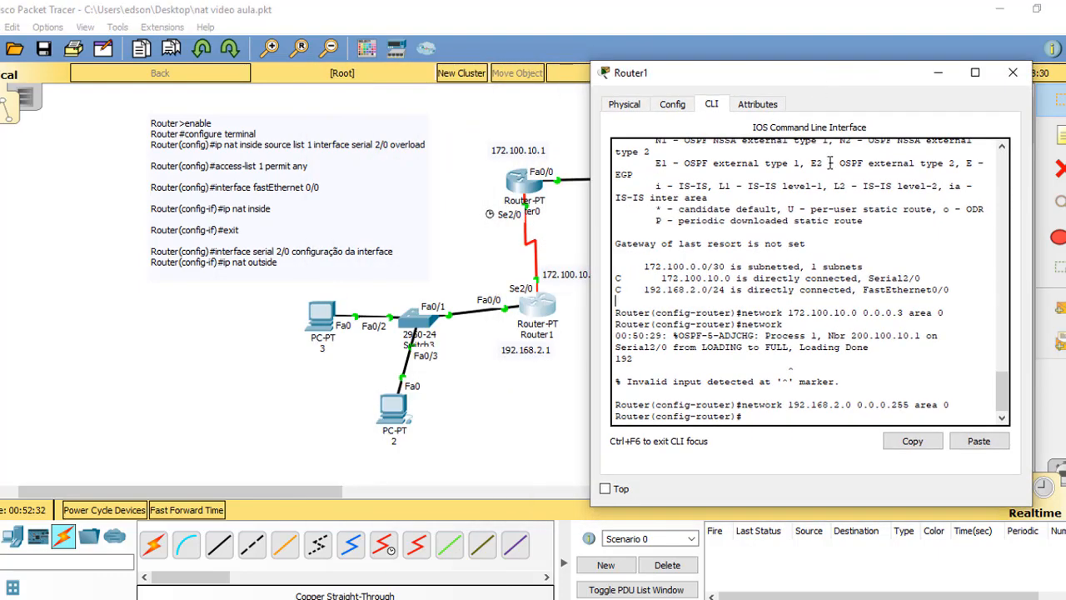
pyautogui.press('Return')
pyautogui.press('Return')
pyautogui.write('exit')
pyautogui.press('Return')
pyautogui.write('eixt')
pyautogui.press('Return')
pyautogui.write('exit')
pyautogui.press('Return')
pyautogui.write('exit')
pyautogui.press('Return')
pyautogui.press('Return')
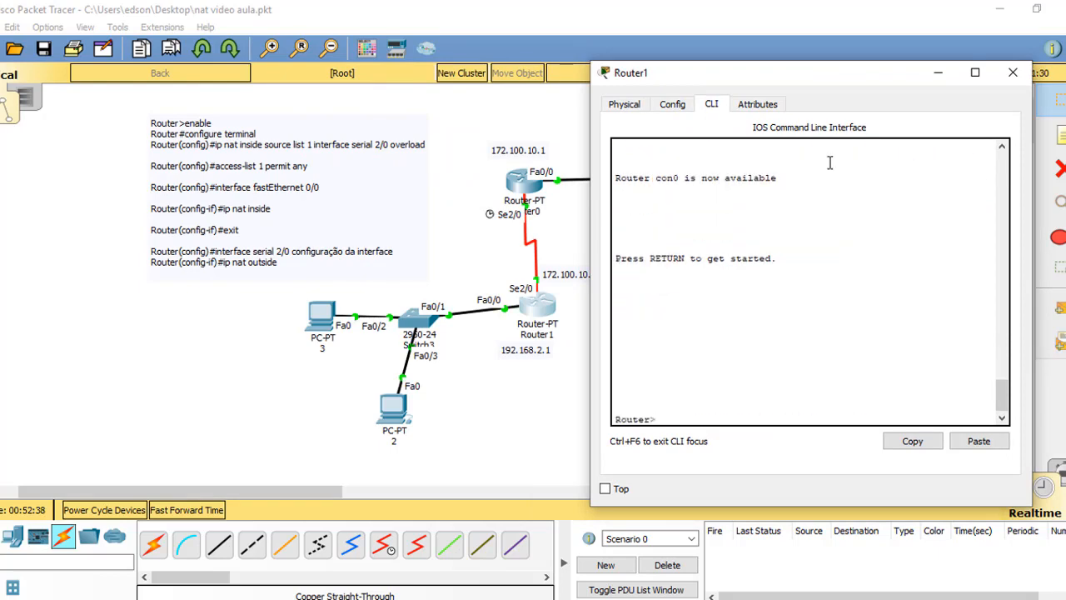
# Enter privileged mode and global configuration mode on Router1 with enable and conf t
pyautogui.write('enable')
pyautogui.press('Return')
pyautogui.write('conf')
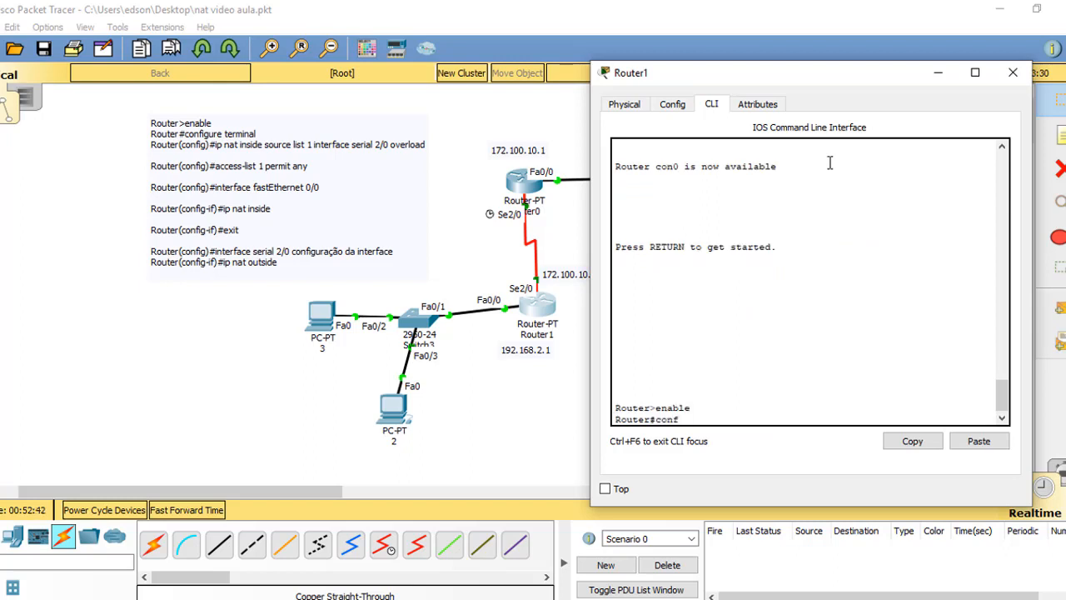
pyautogui.write(' t')
pyautogui.press('Return')
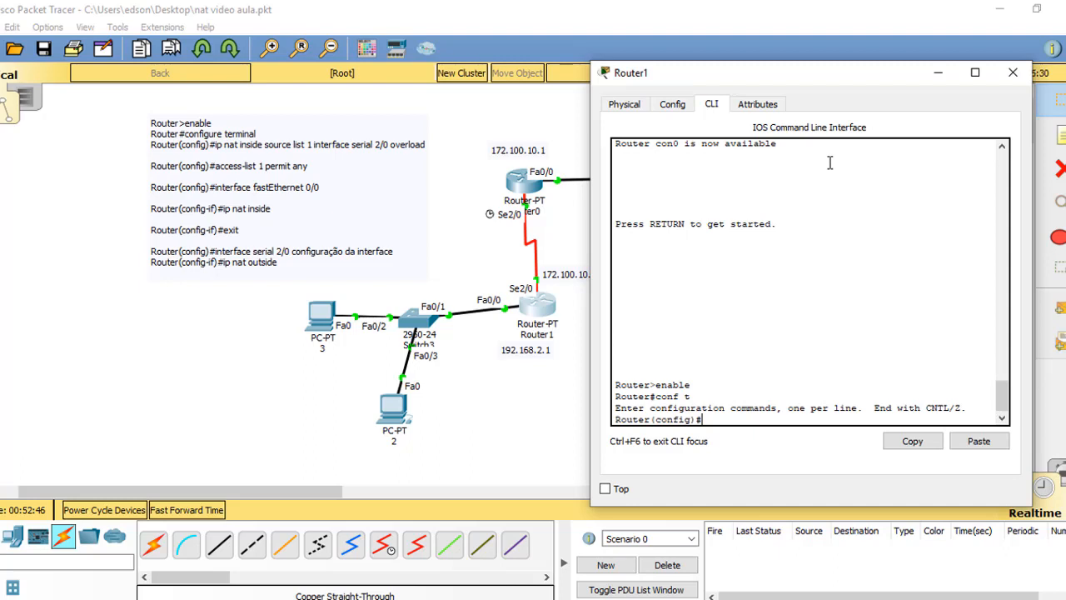
# Try to run "ip nat inside source list 1 interface seiral 2/0 overload" on Router1
pyautogui.write('ip nat inside sout')
pyautogui.press('BackSpace')
pyautogui.write('rce list 1')
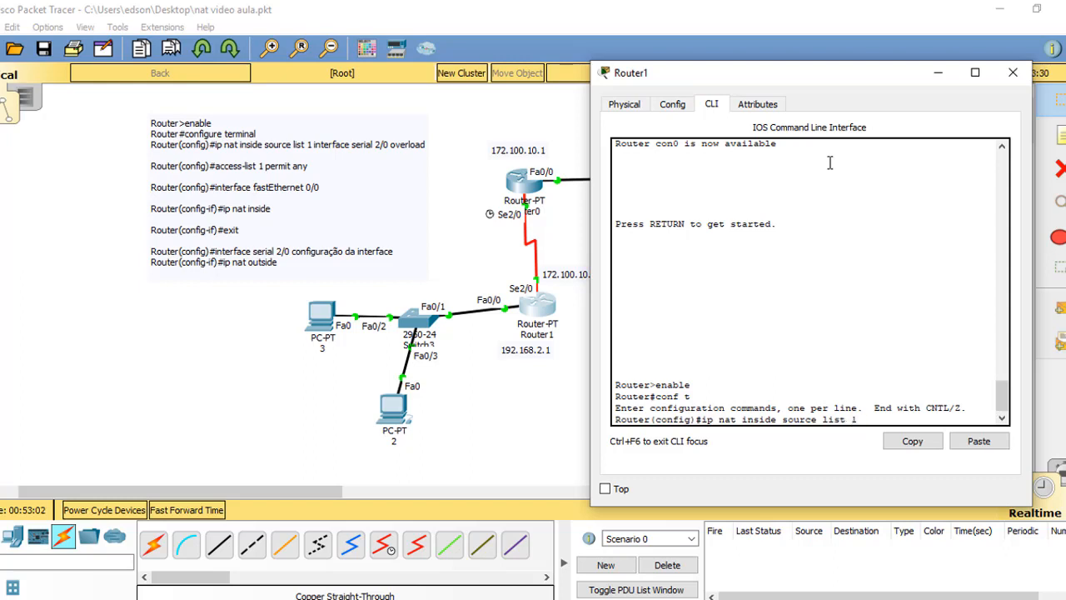
pyautogui.write(' interface seiral 2')
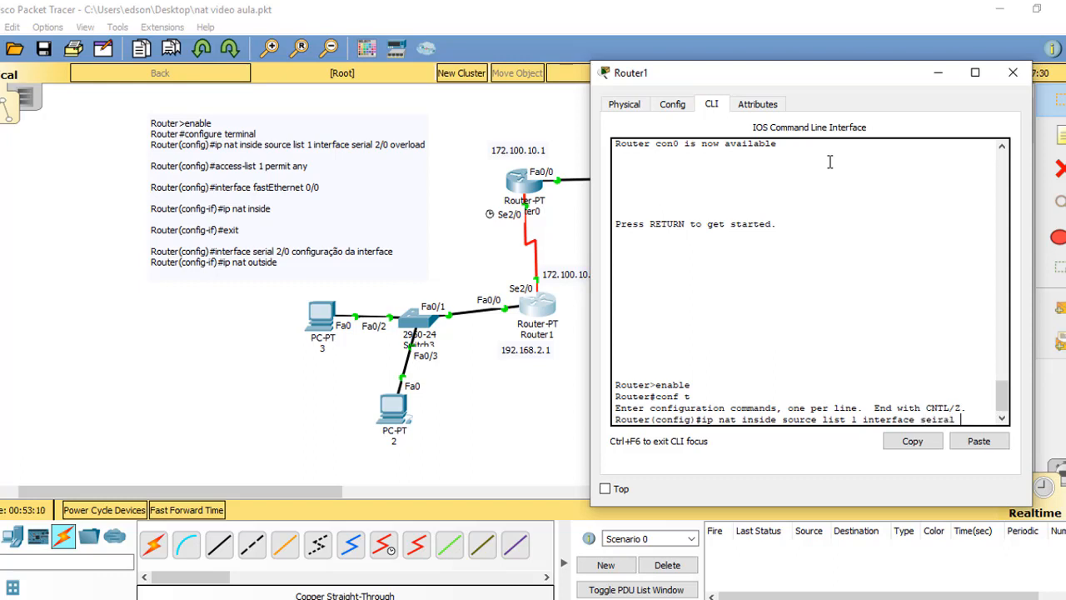
pyautogui.write('0')
pyautogui.press('BackSpace')
pyautogui.write('/0 overloa')
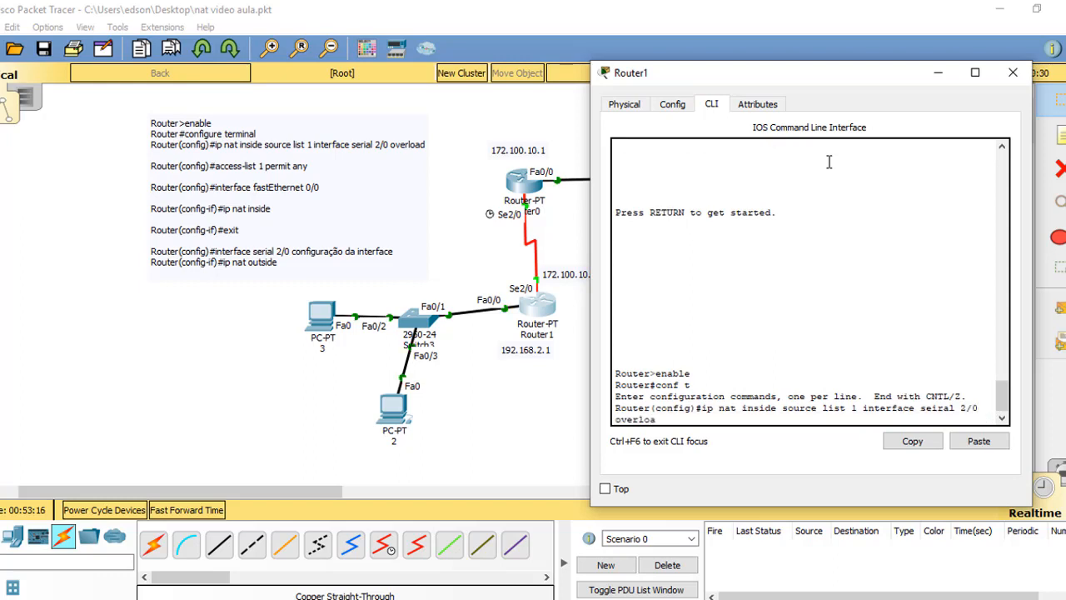
pyautogui.write('d')
pyautogui.press('Return')
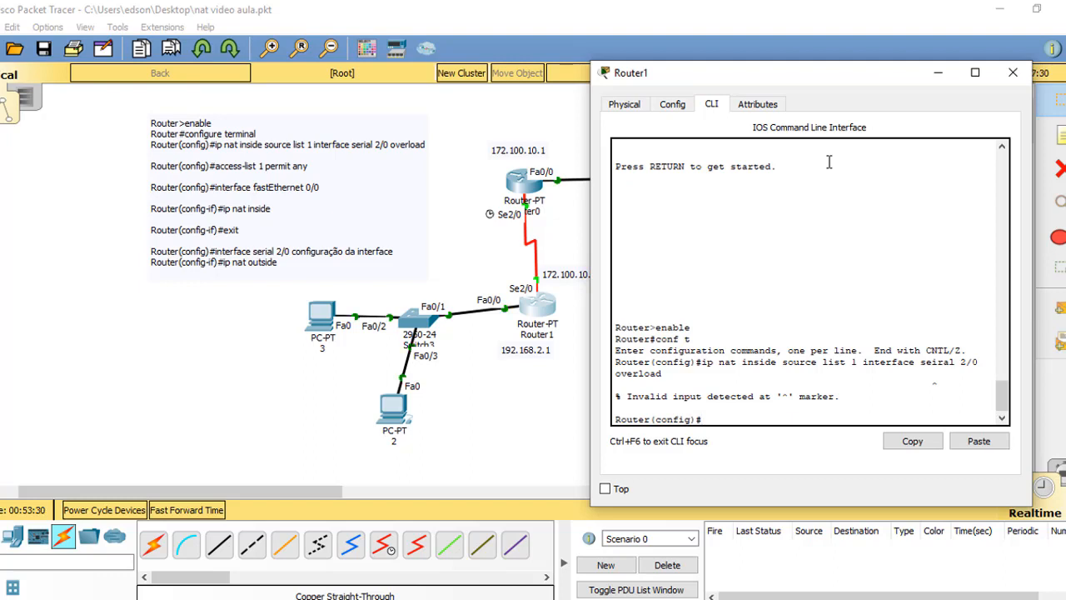
# Recall the NAT overload command, correct the misspelled interface type to "serial" and run it for list 1 on serial 2/0
pyautogui.press('Up')
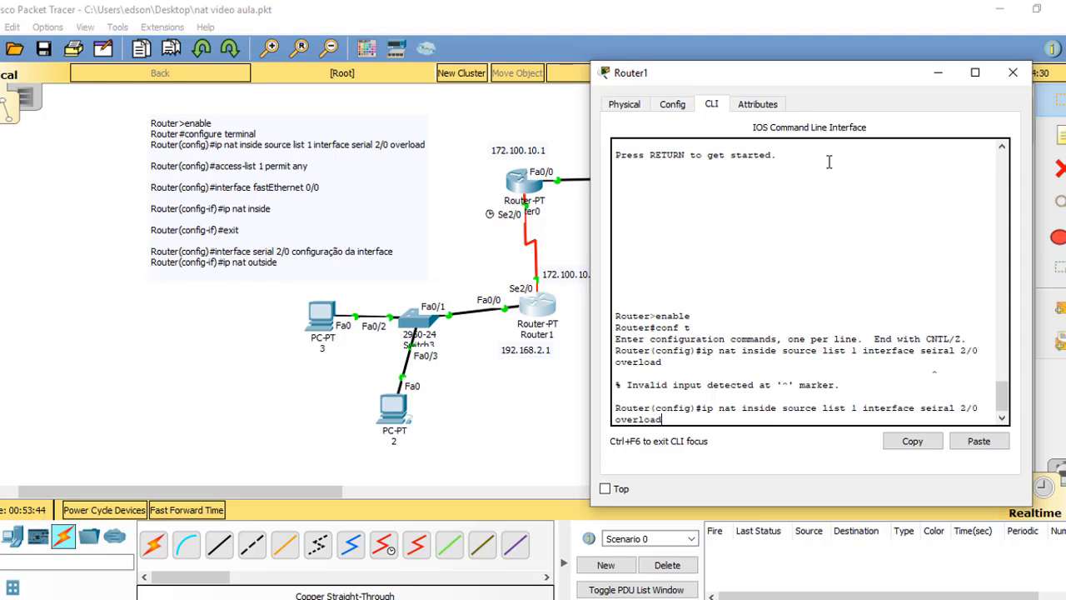
pyautogui.press('Left')
pyautogui.press('Left')
pyautogui.press('Left')
pyautogui.press('Left')
pyautogui.press('Left')
pyautogui.press('Left')
pyautogui.press('Left')
pyautogui.press('Left')
pyautogui.press('Left')
pyautogui.press('Left')
pyautogui.press('Left')
pyautogui.press('Left')
pyautogui.press('BackSpace')
pyautogui.press('BackSpace')
pyautogui.write('ri')
pyautogui.press('Return')
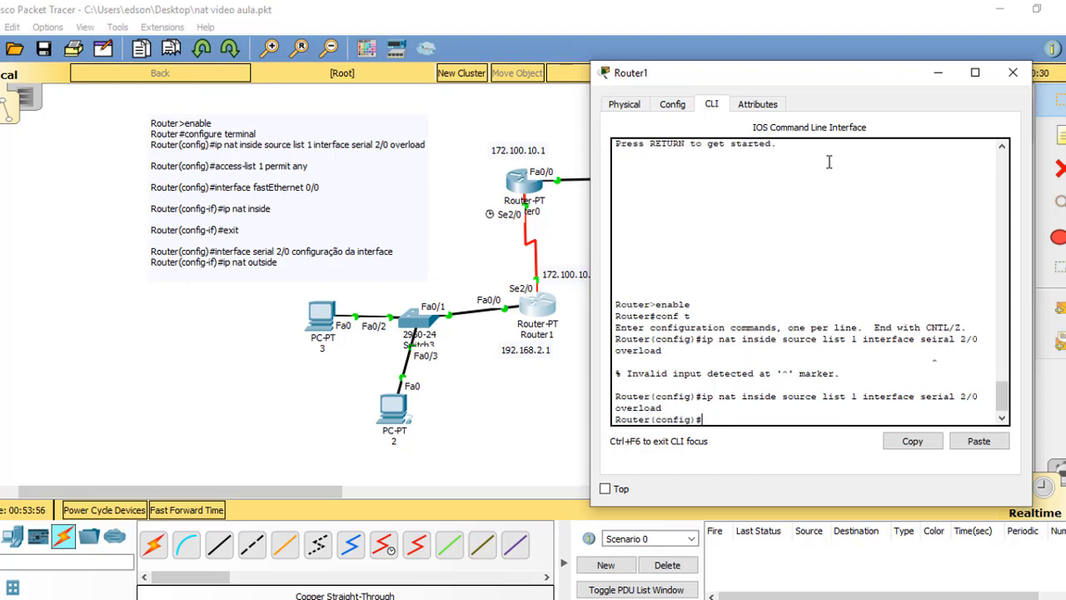
# Create access-list 1 permitting any, mark interface fast 0/0 as NAT inside and return to global configuration mode
pyautogui.write('access-list 1 permit any')
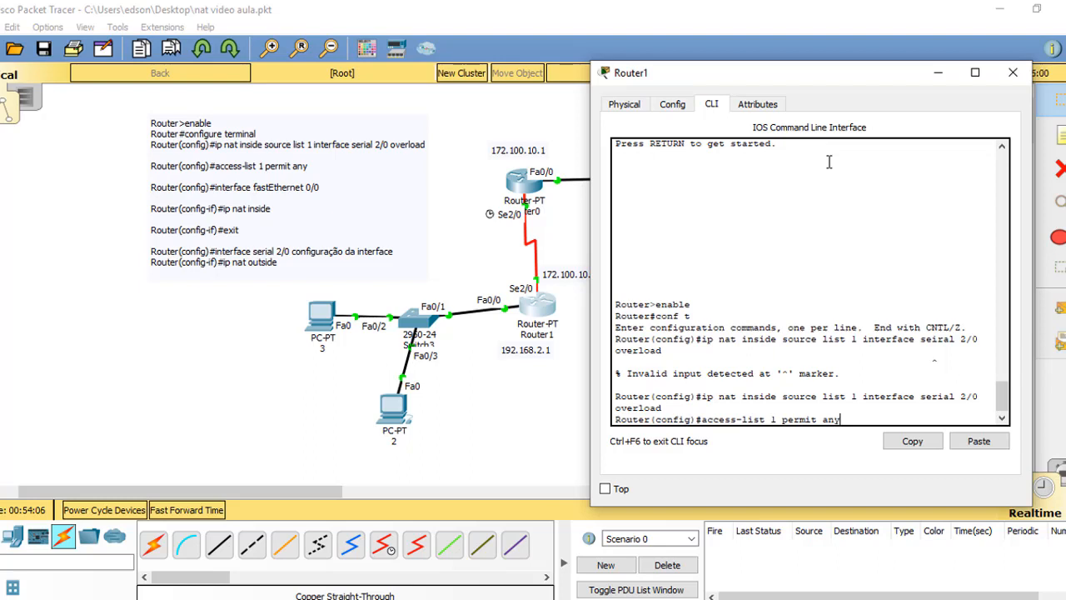
pyautogui.press('Return')
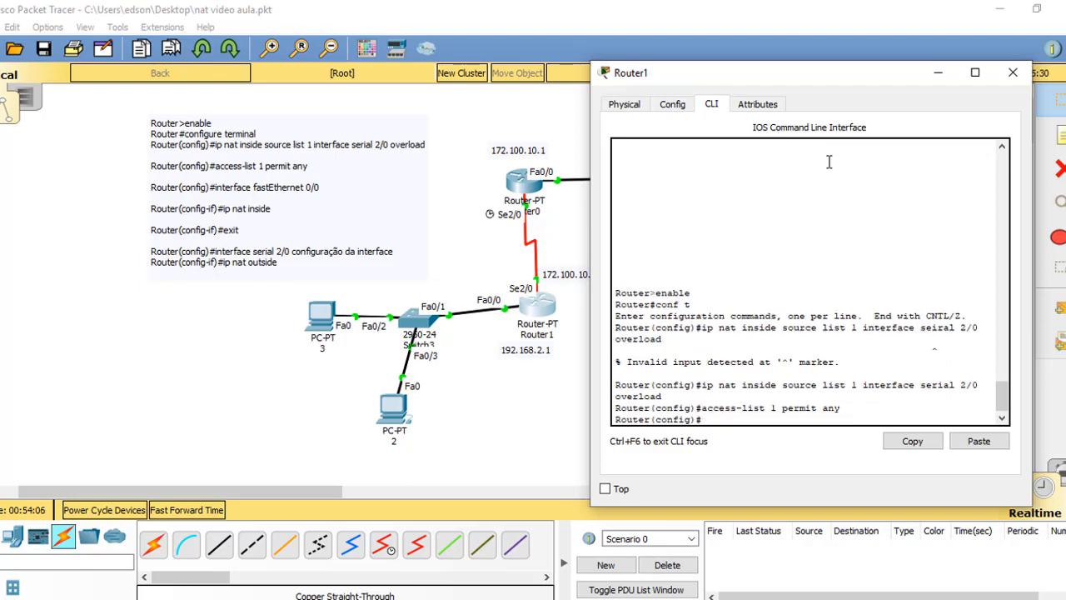
pyautogui.write('interface fas')
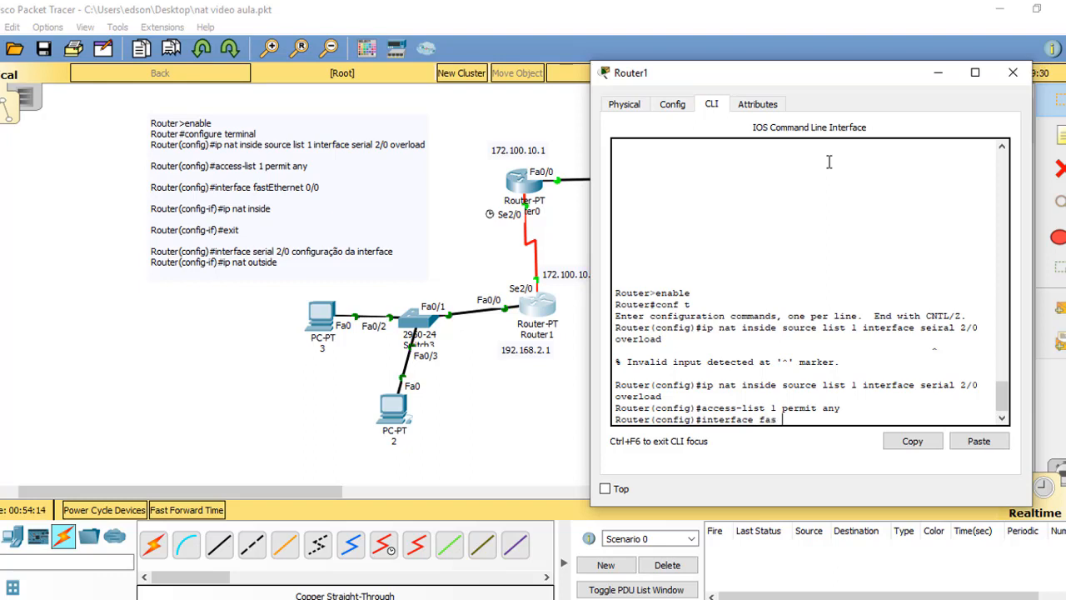
pyautogui.write('t 0/0')
pyautogui.press('Return')
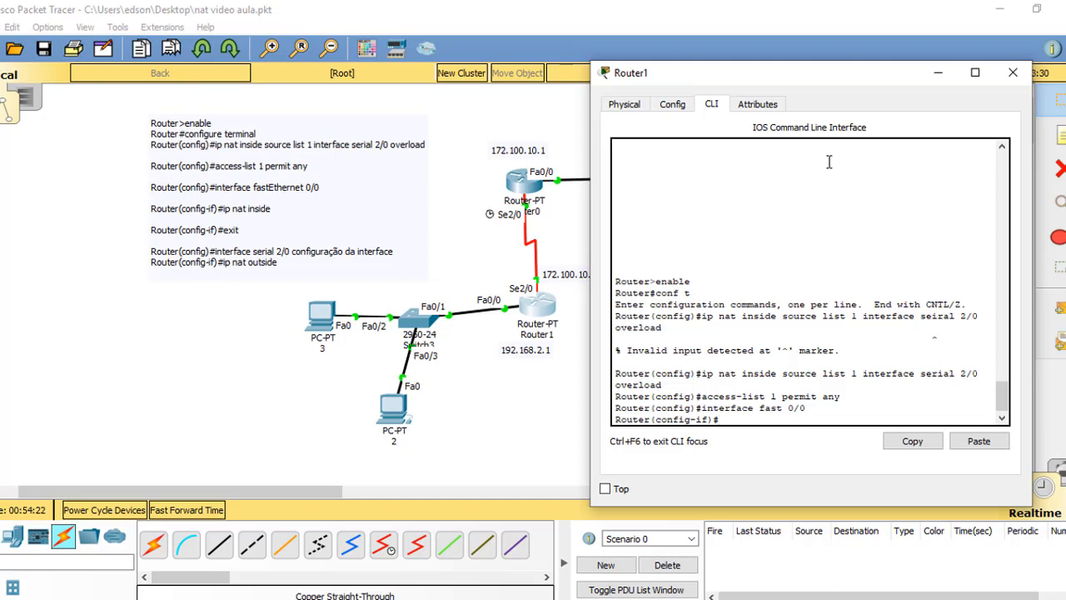
pyautogui.write('ip nat inside')
pyautogui.press('Return')
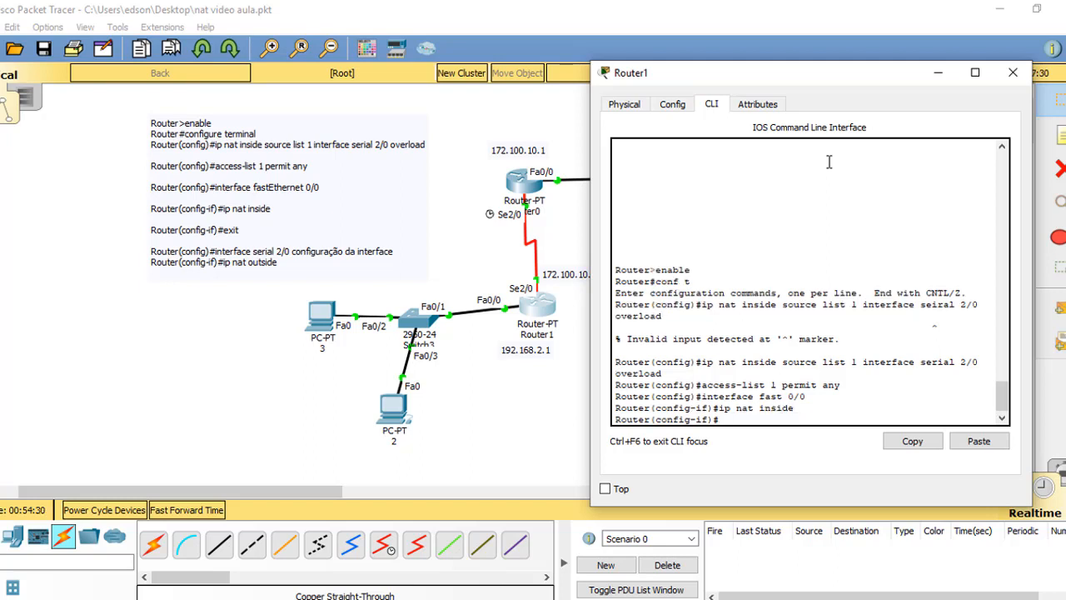
pyautogui.write('exit')
pyautogui.press('Return')
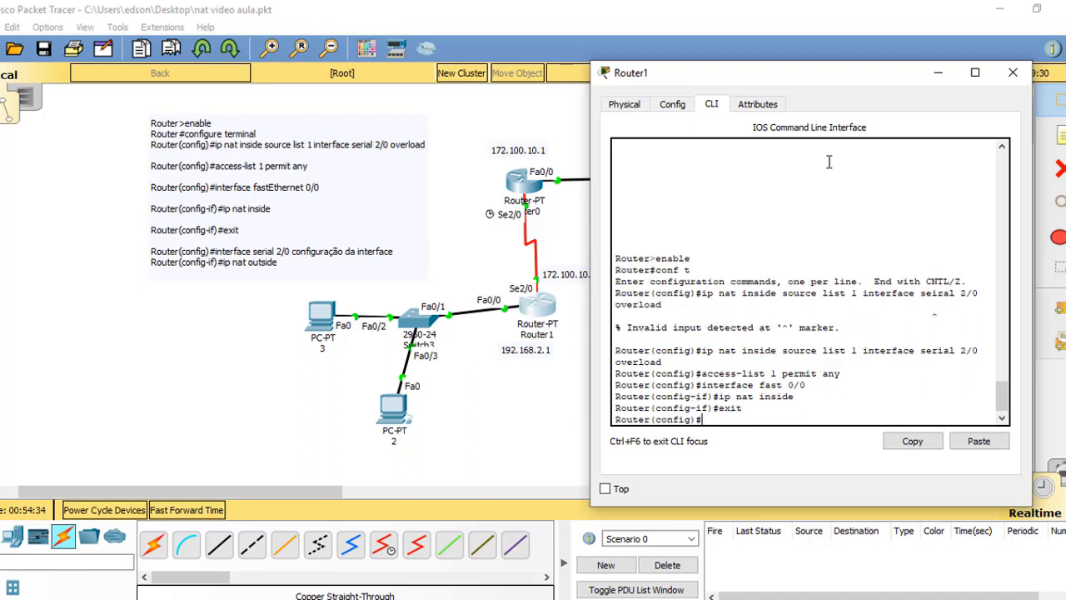
# Mark interface serial 2/0 as NAT outside, then save Router1's configuration with do wr and close its window
pyautogui.write('inter')
pyautogui.press('BackSpace')
pyautogui.press('BackSpace')
pyautogui.press('BackSpace')
pyautogui.press('BackSpace')
pyautogui.press('BackSpace')
pyautogui.write('te')
pyautogui.press('BackSpace')
pyautogui.press('BackSpace')
pyautogui.write('interf')
pyautogui.press('BackSpace')
pyautogui.press('BackSpace')
pyautogui.press('BackSpace')
pyautogui.write('fac')
pyautogui.press('BackSpace')
pyautogui.press('BackSpace')
pyautogui.press('BackSpace')
pyautogui.write('serial 2/0')
pyautogui.press('Return')
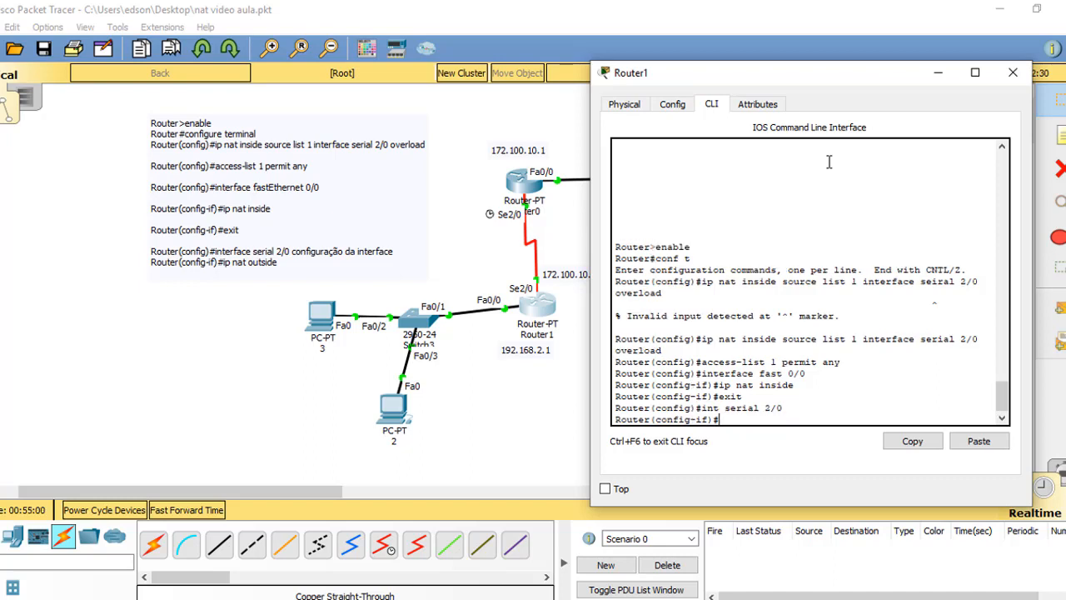
pyautogui.write('ip nat outsi')
pyautogui.press('Return')
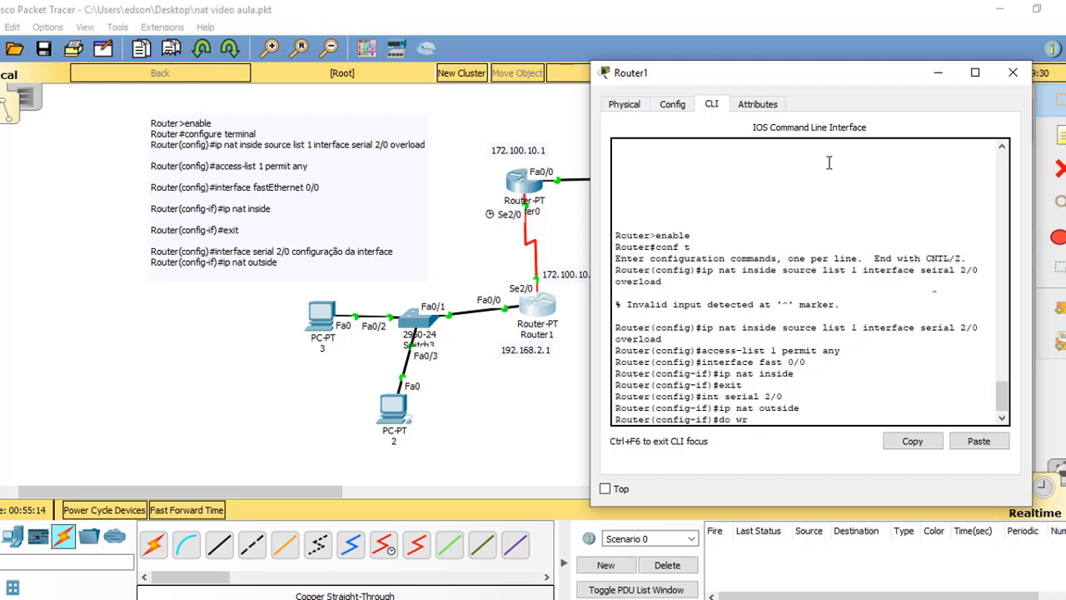
pyautogui.press('Return')
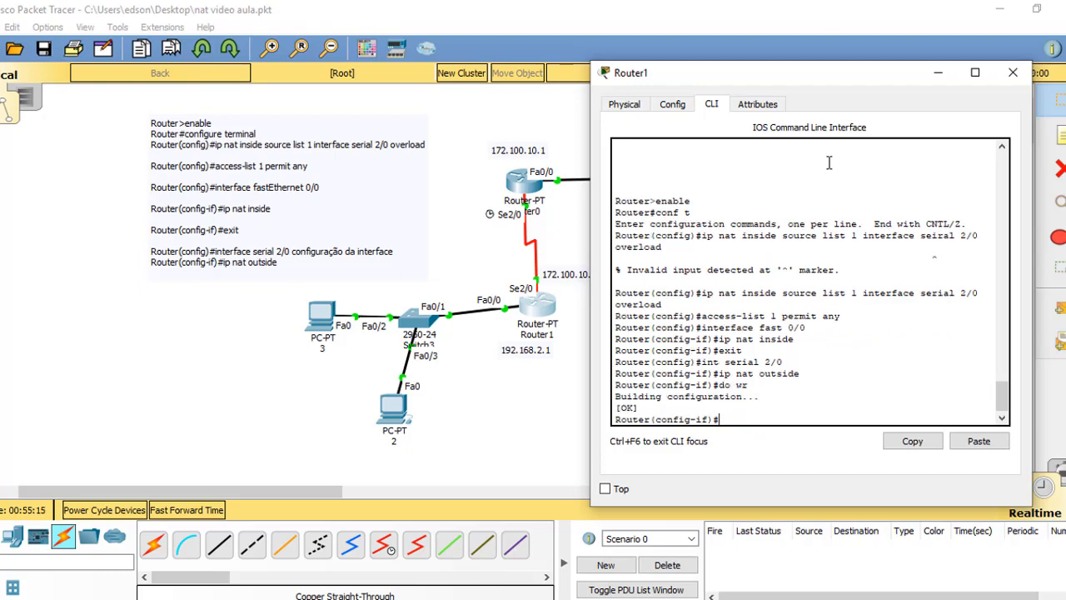
pyautogui.click(1013, 73)
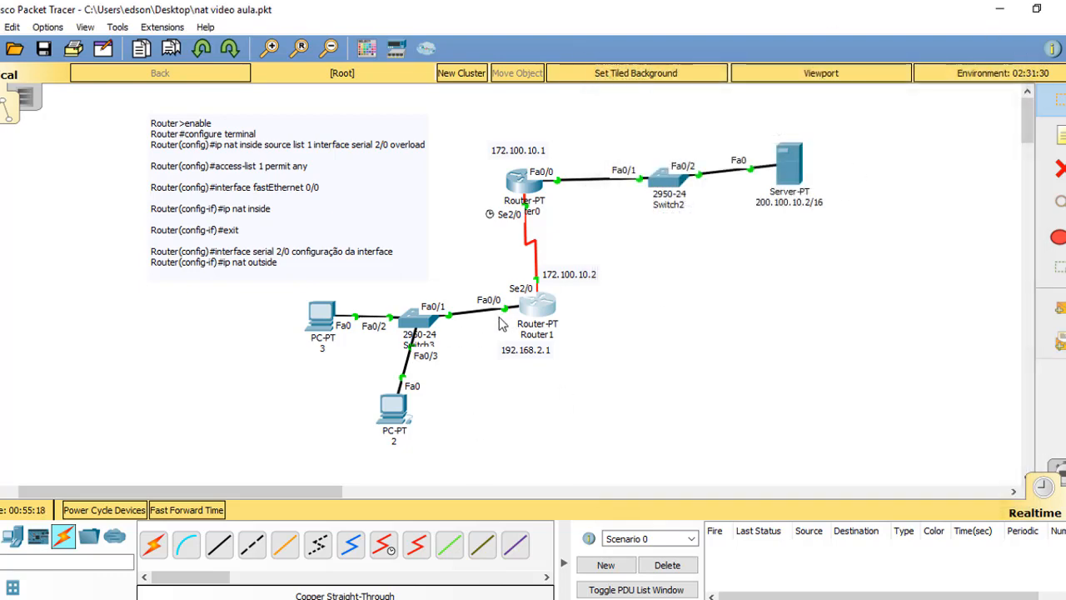
pyautogui.moveTo(475, 281); pyautogui.dragTo(512, 338)
pyautogui.moveTo(505, 261); pyautogui.dragTo(634, 298)
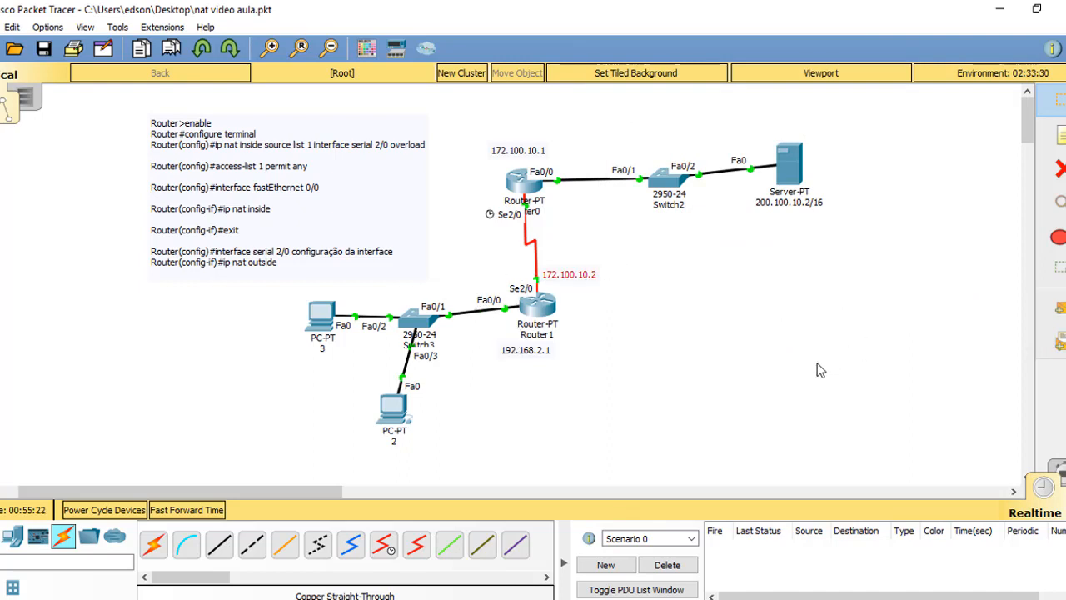
# Open the server's command prompt, dismissing the wireless error, ping 192.168.2.3 and minimize the server window
pyautogui.click(791, 166)
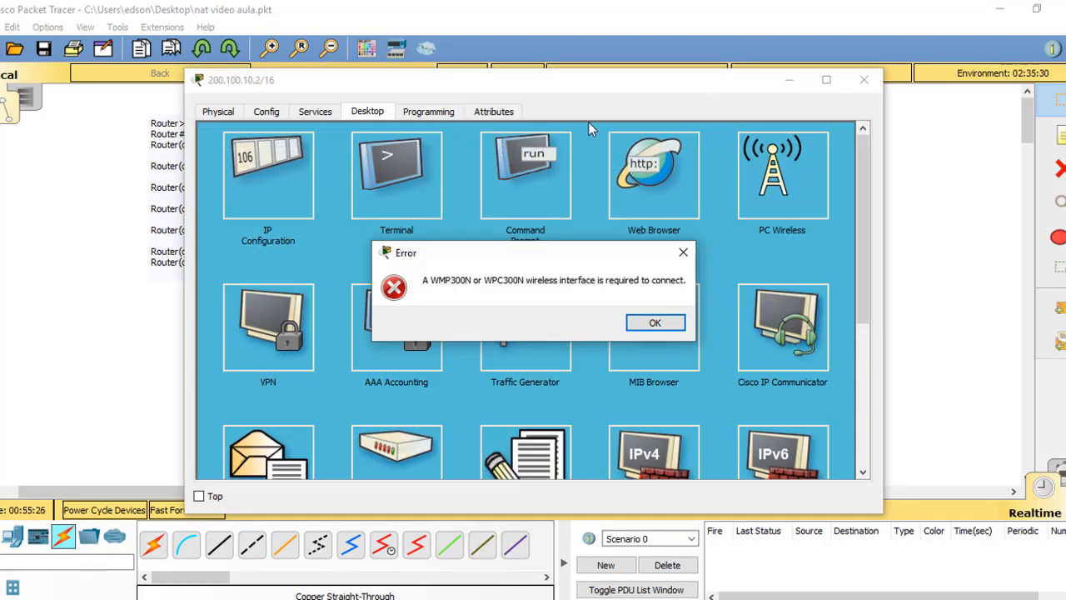
pyautogui.click(675, 324)
pyautogui.click(533, 162)
pyautogui.moveTo(601, 88); pyautogui.dragTo(1001, 229)
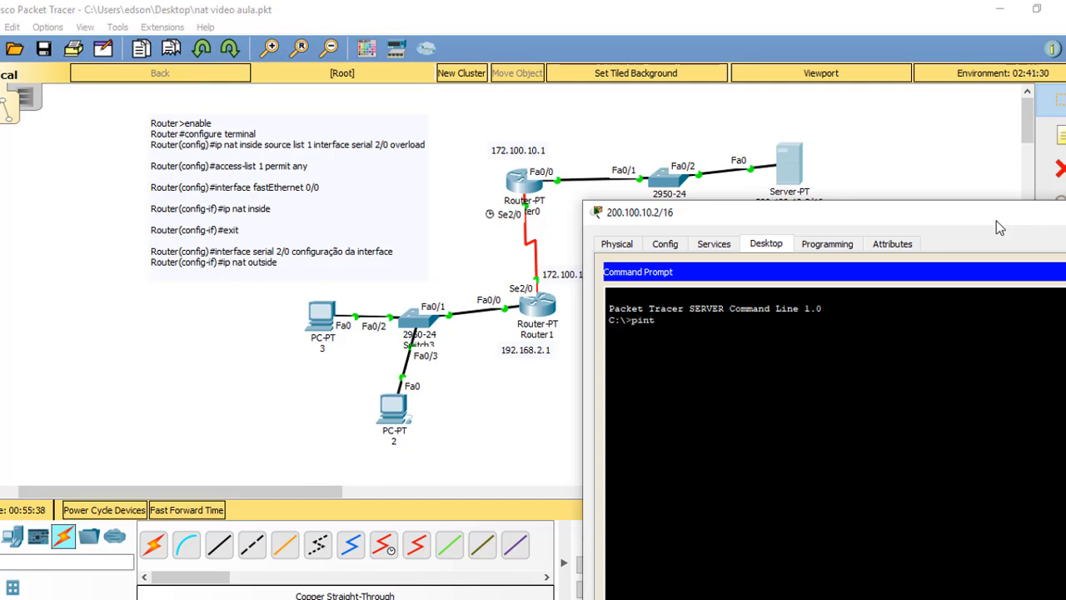
pyautogui.press('BackSpace')
pyautogui.write('ng 192.168.2.3')
pyautogui.press('Return')
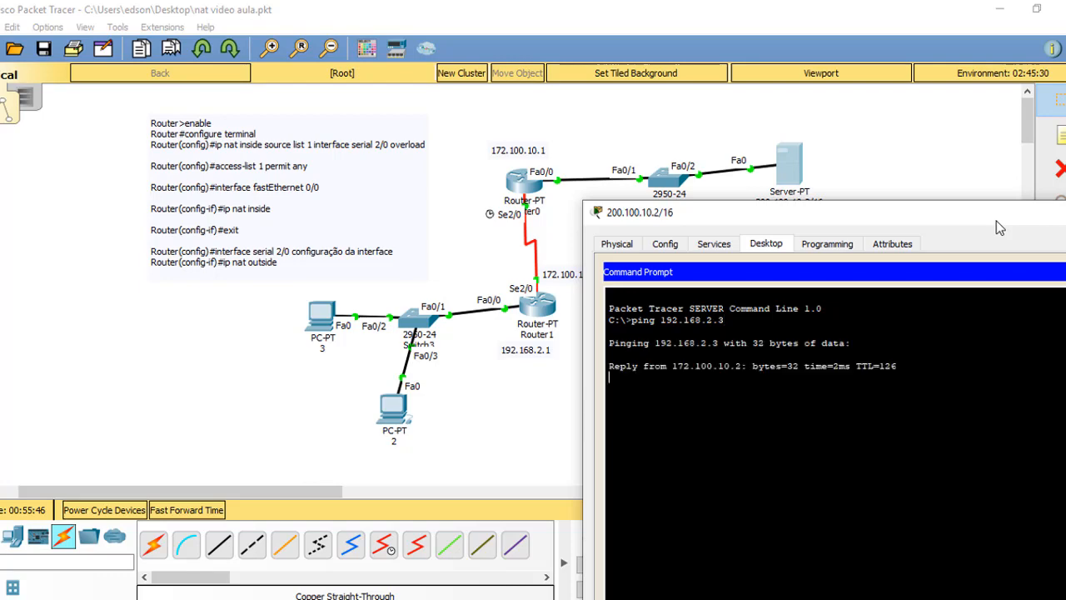
pyautogui.moveTo(966, 221); pyautogui.dragTo(844, 269)
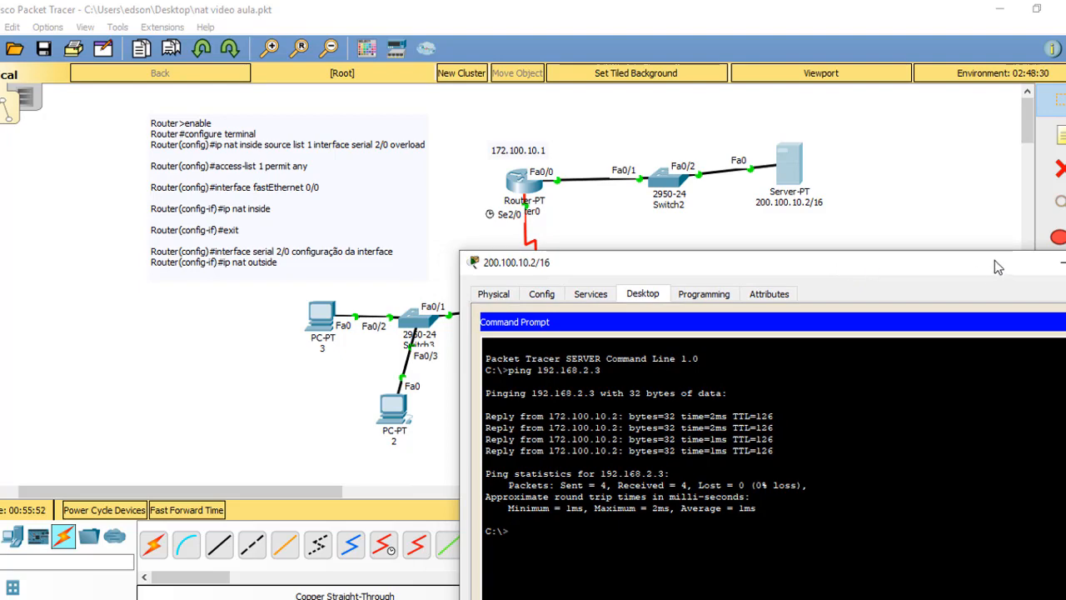
pyautogui.moveTo(995, 260); pyautogui.dragTo(683, 247)
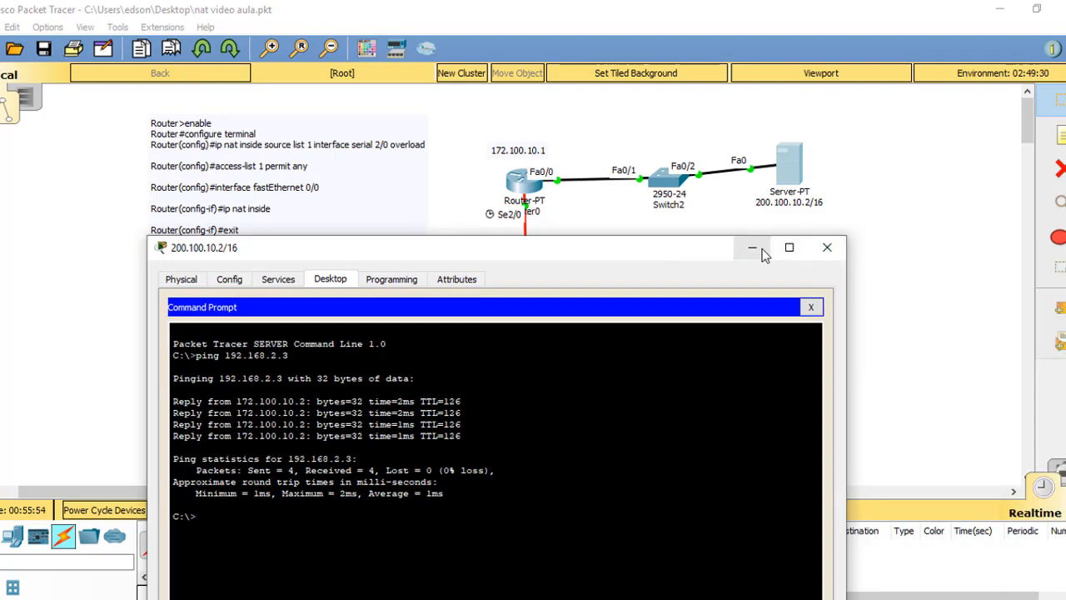
pyautogui.click(761, 252)
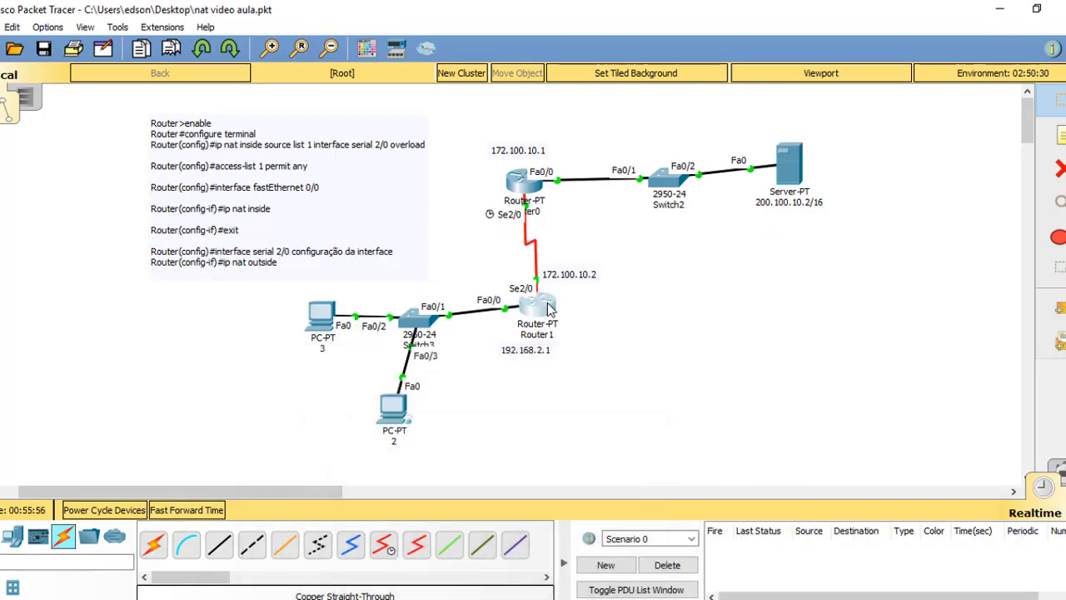
# Return Router1's CLI to privileged EXEC mode and try to run "ip nat translations"
pyautogui.click(549, 310)
pyautogui.click(493, 423)
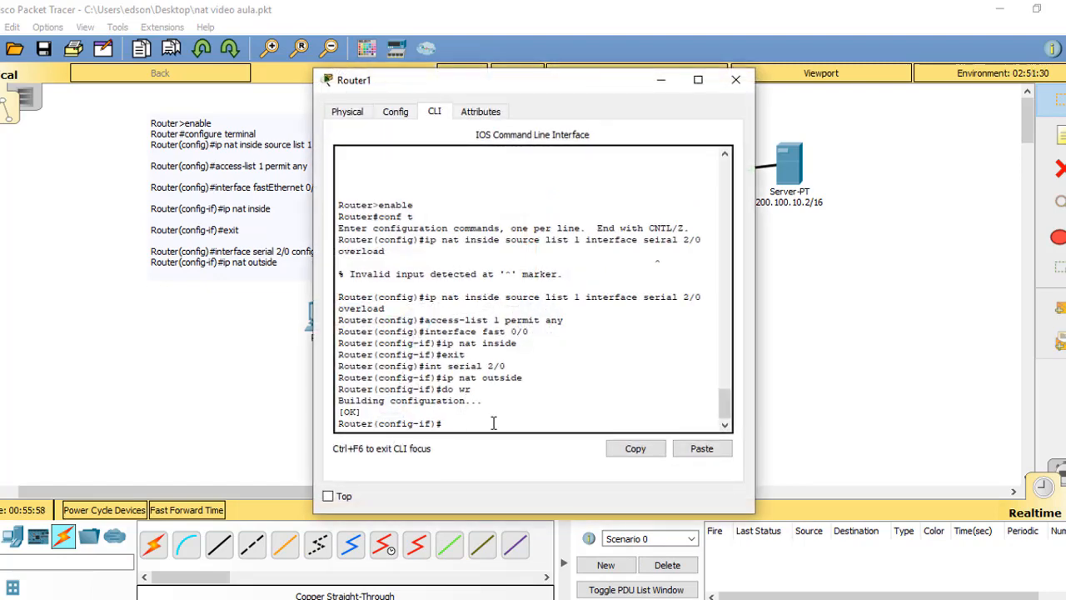
pyautogui.press('Return')
pyautogui.write('ex')
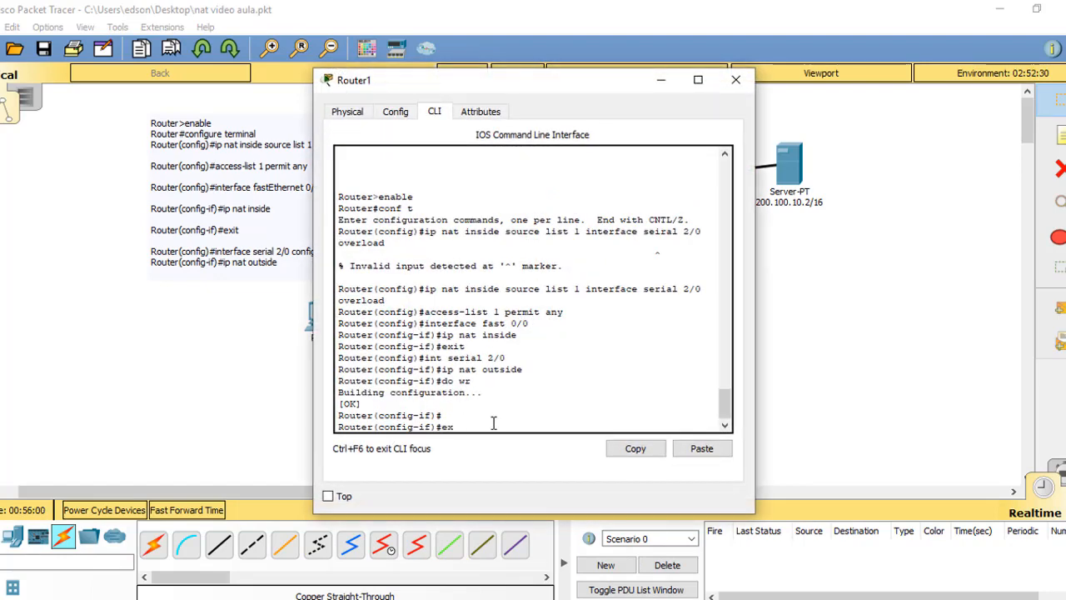
pyautogui.write('it')
pyautogui.press('Return')
pyautogui.write('exit')
pyautogui.press('Return')
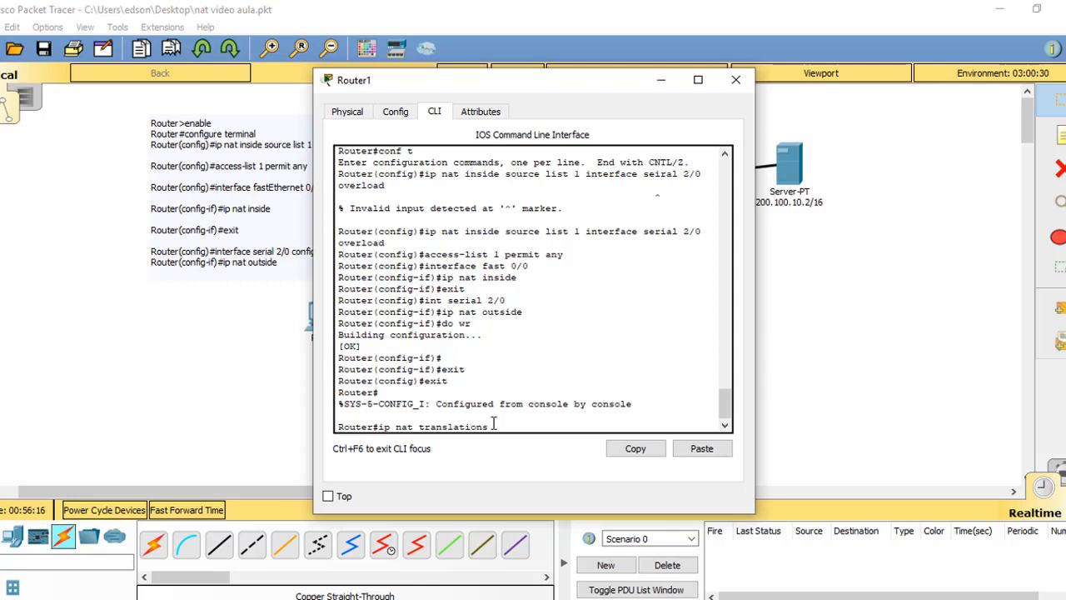
pyautogui.press('Return')
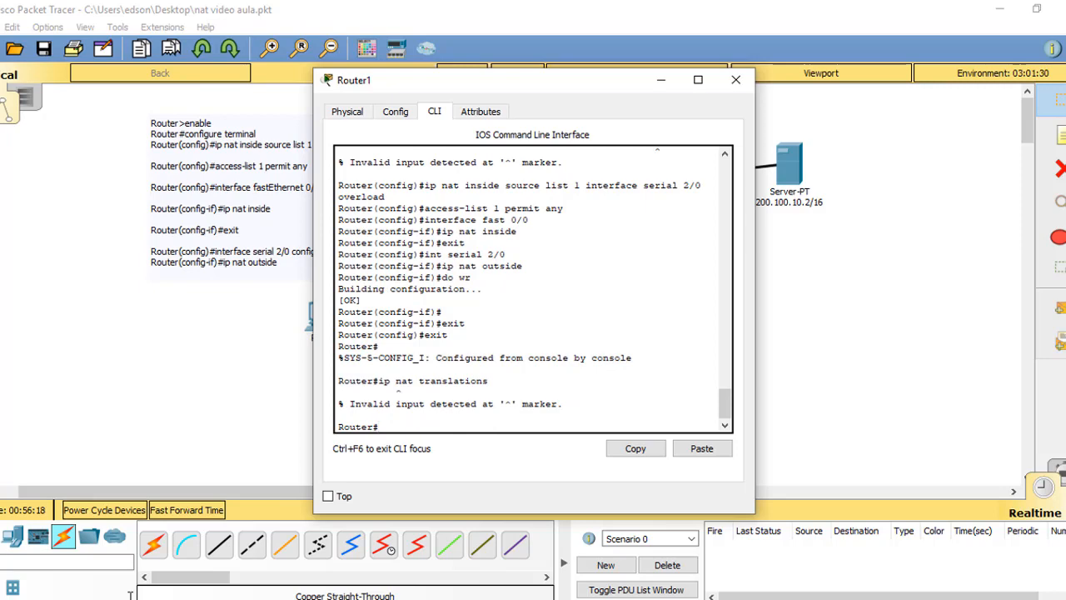
# Check the verification command in the Notepad notes and run "show ip nat translations" on Router1
pyautogui.hotkey('alt', 'Tab')
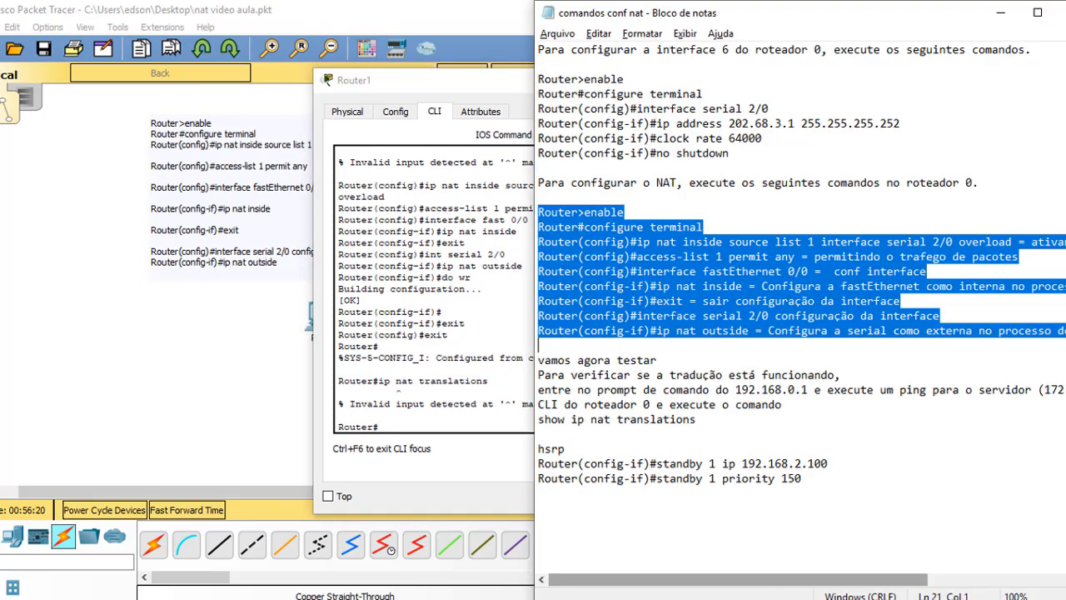
pyautogui.click(1000, 13)
pyautogui.write('showu')
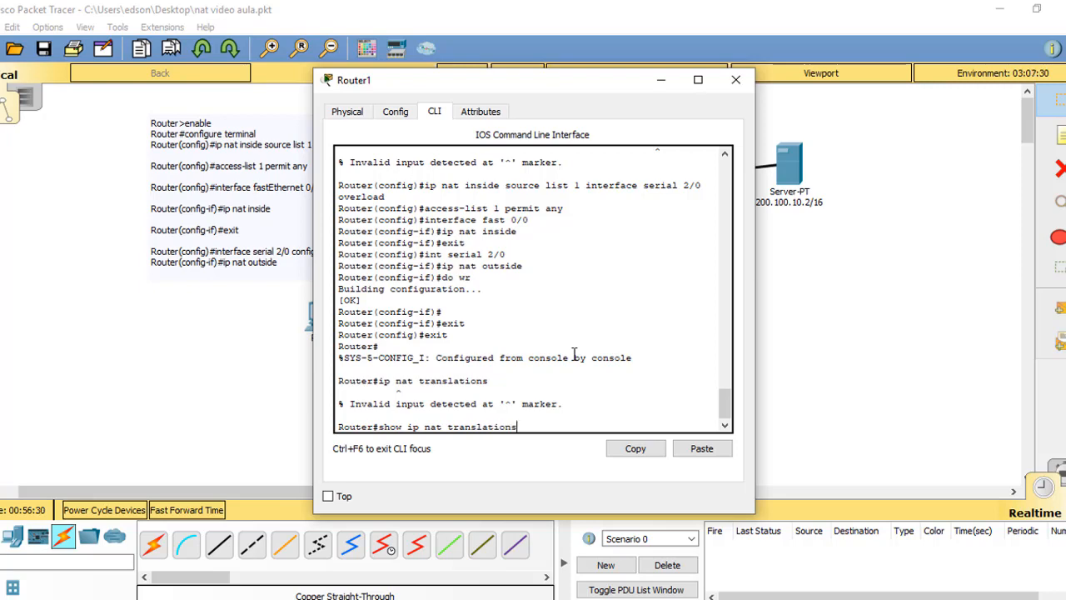
pyautogui.press('Return')
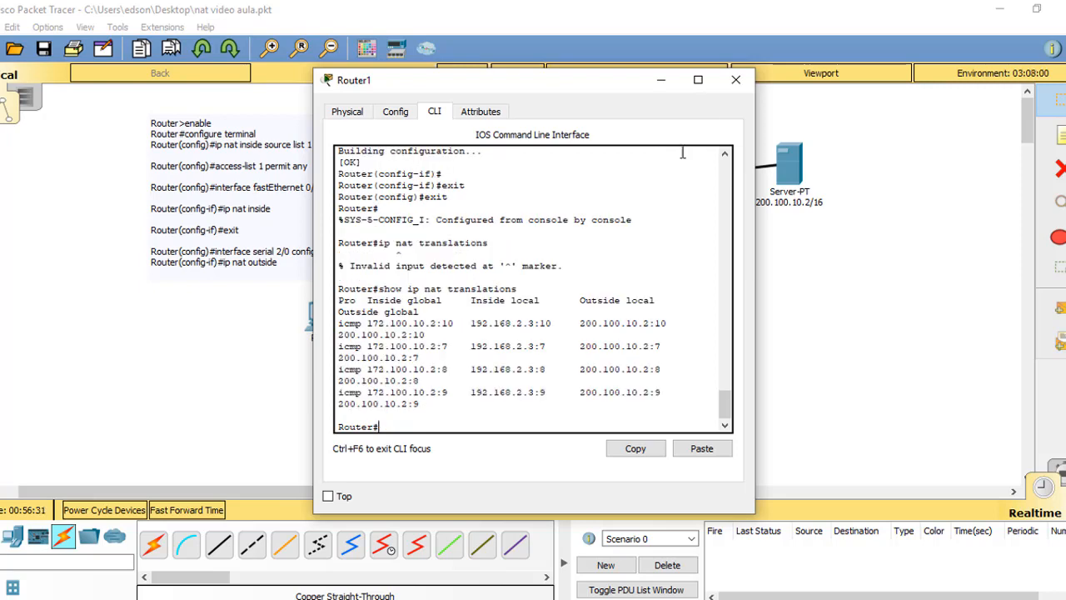
# Arrange Router1's CLI window side by side with the topology window so the routers and PCs are in view
pyautogui.click(698, 79)
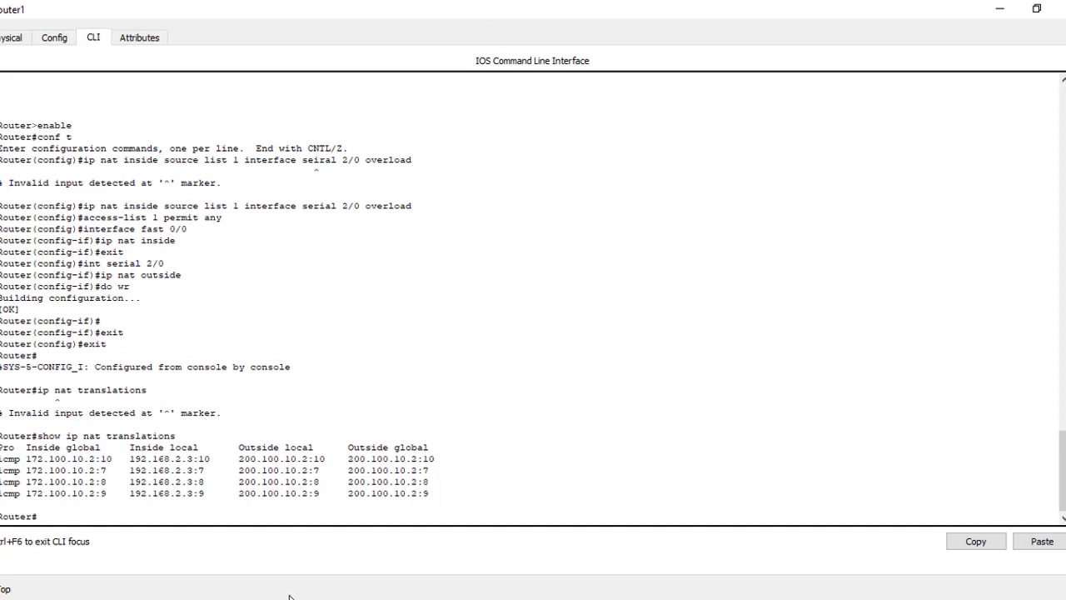
pyautogui.moveTo(23, 459); pyautogui.dragTo(118, 458)
pyautogui.moveTo(728, 9); pyautogui.dragTo(868, 212)
pyautogui.moveTo(706, 220); pyautogui.dragTo(729, 131)
pyautogui.scroll(-3, 746, 457)
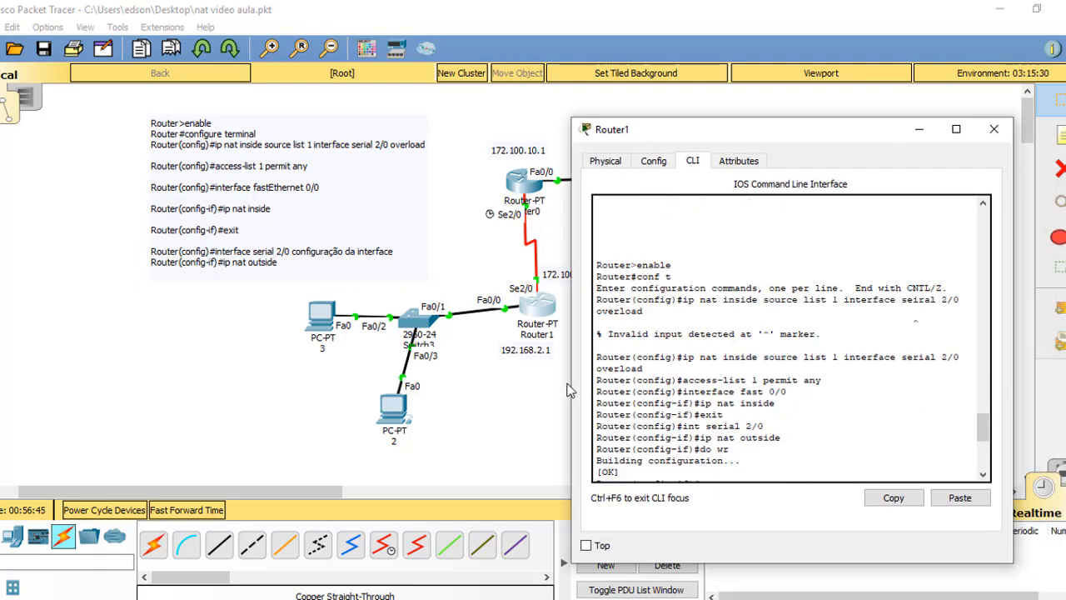
pyautogui.moveTo(882, 137); pyautogui.dragTo(1062, 140)
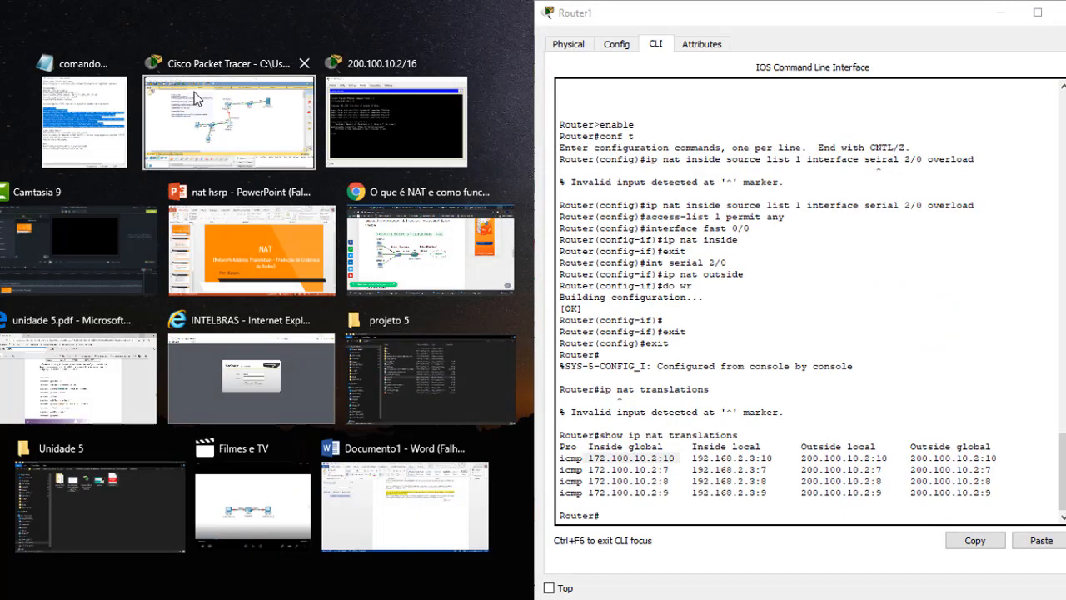
pyautogui.click(200, 102)
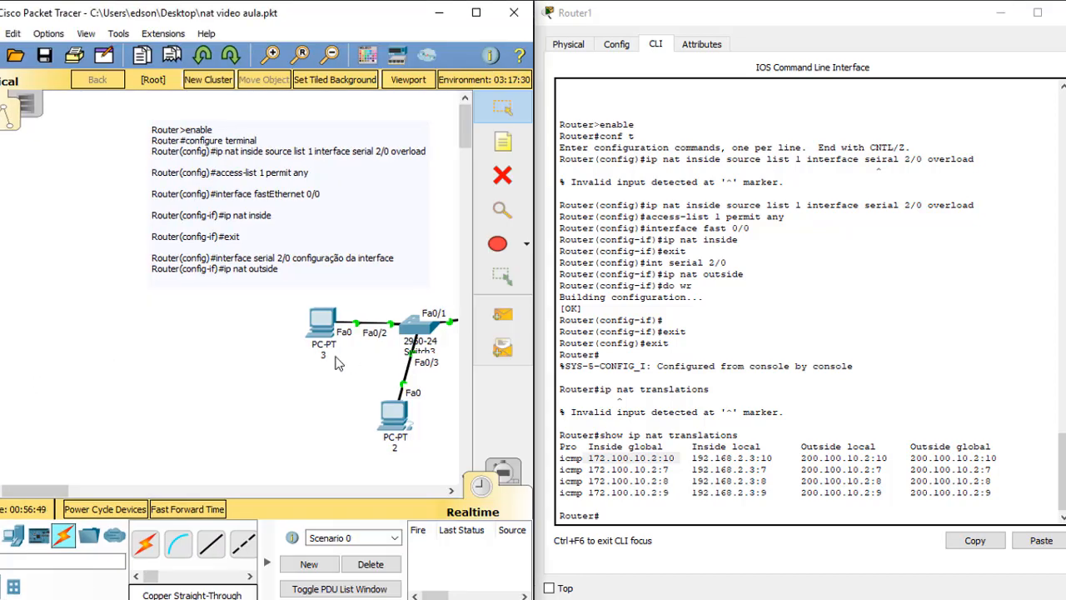
pyautogui.moveTo(46, 492); pyautogui.dragTo(74, 492)
# Examine the inside global, inside local and outside addresses in Router1's NAT translation table against the topology's addresses
pyautogui.moveTo(583, 457); pyautogui.dragTo(670, 451)
pyautogui.moveTo(600, 447); pyautogui.dragTo(666, 447)
pyautogui.click(588, 454)
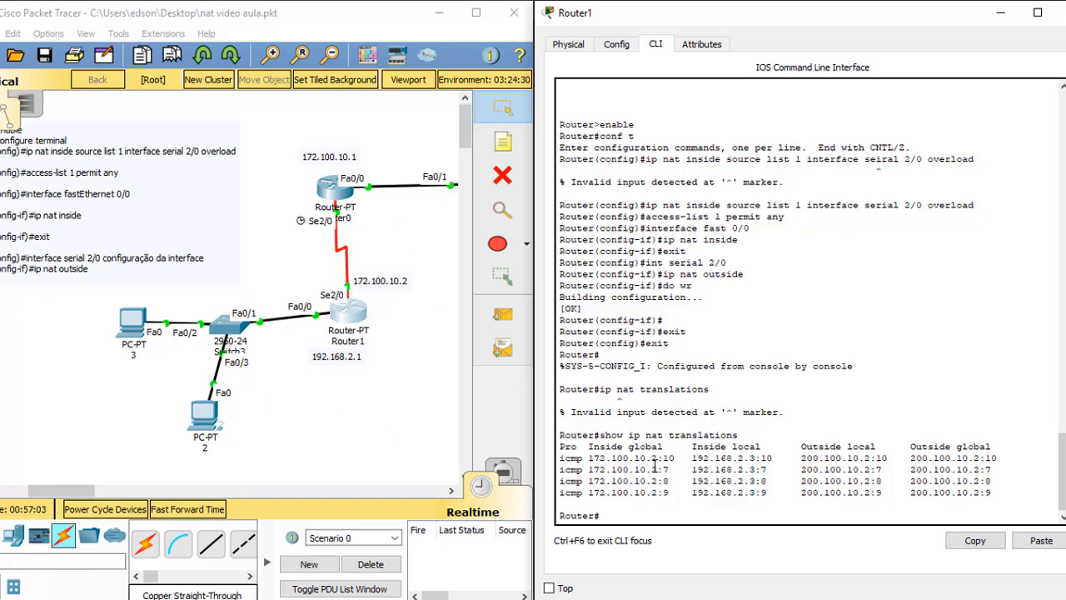
pyautogui.moveTo(692, 458); pyautogui.dragTo(779, 459)
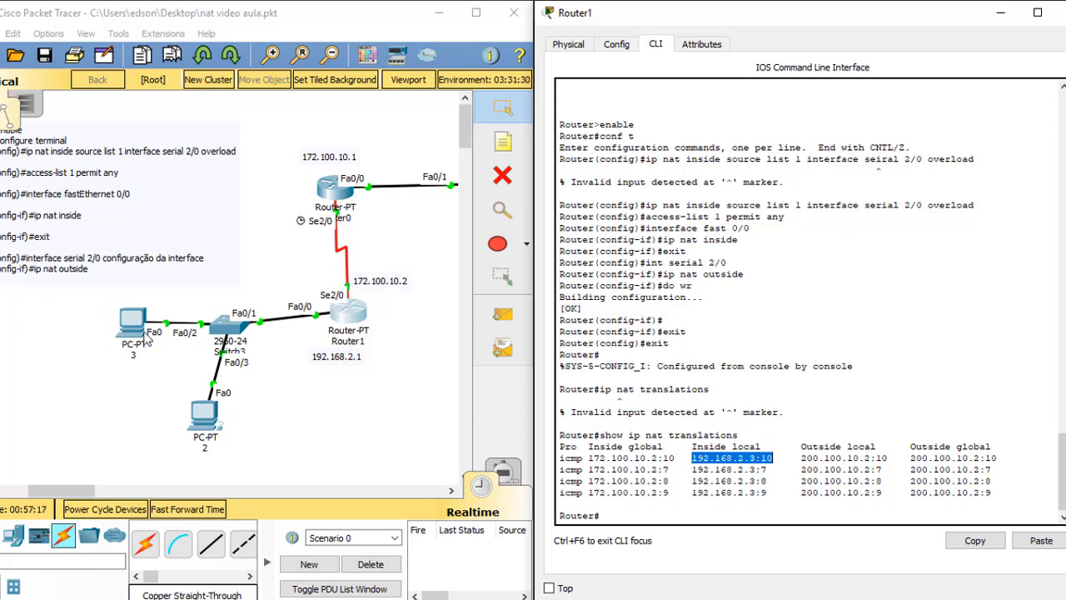
pyautogui.click(91, 307)
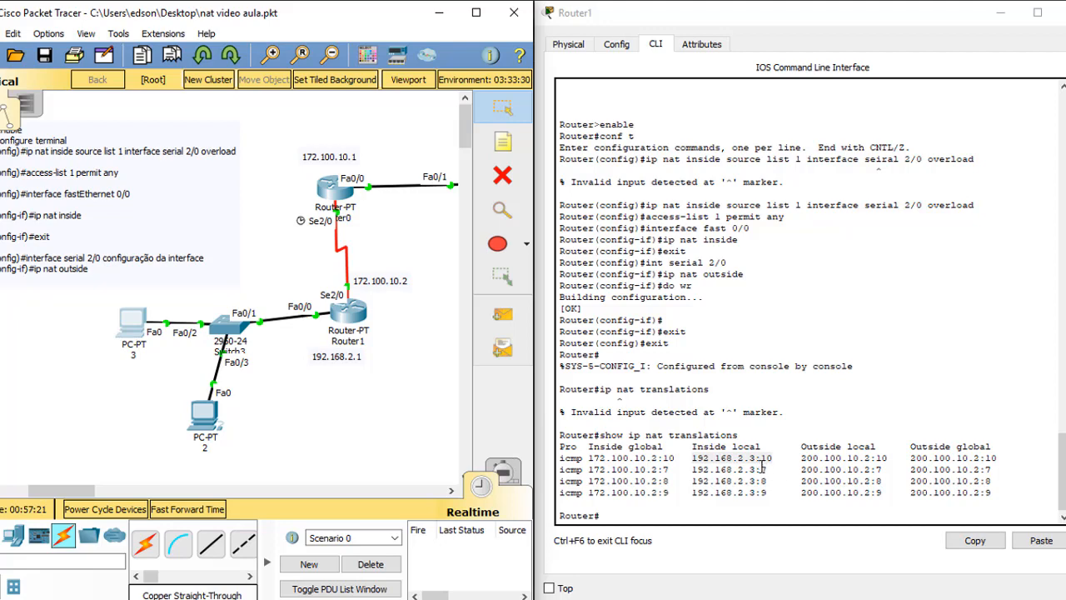
pyautogui.moveTo(585, 458); pyautogui.dragTo(962, 459)
pyautogui.moveTo(813, 434); pyautogui.dragTo(994, 490)
pyautogui.click(1024, 489)
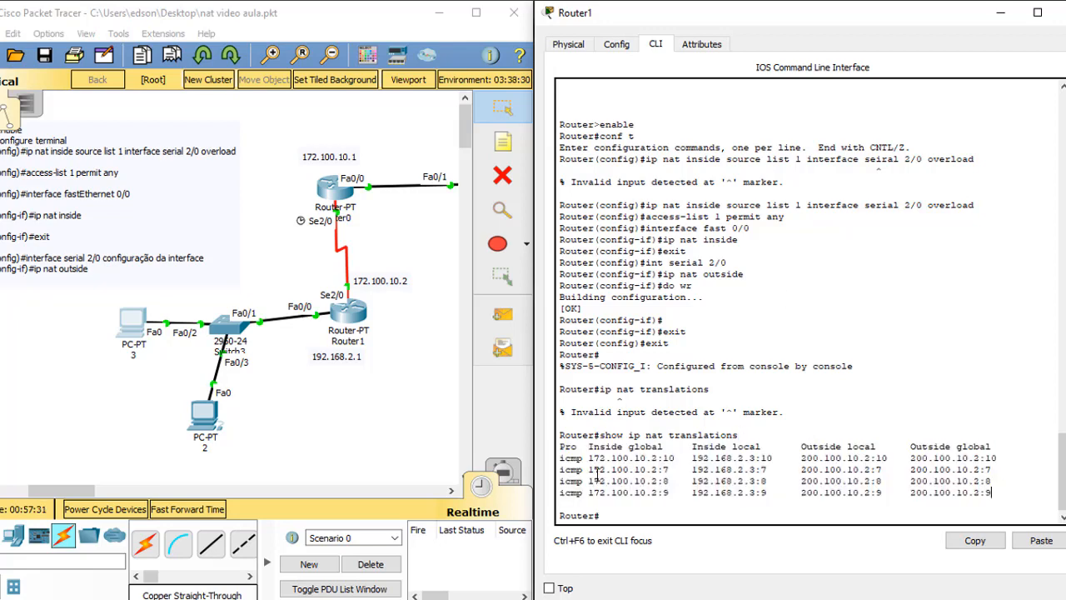
pyautogui.moveTo(696, 447); pyautogui.dragTo(750, 447)
pyautogui.moveTo(588, 447); pyautogui.dragTo(637, 447)
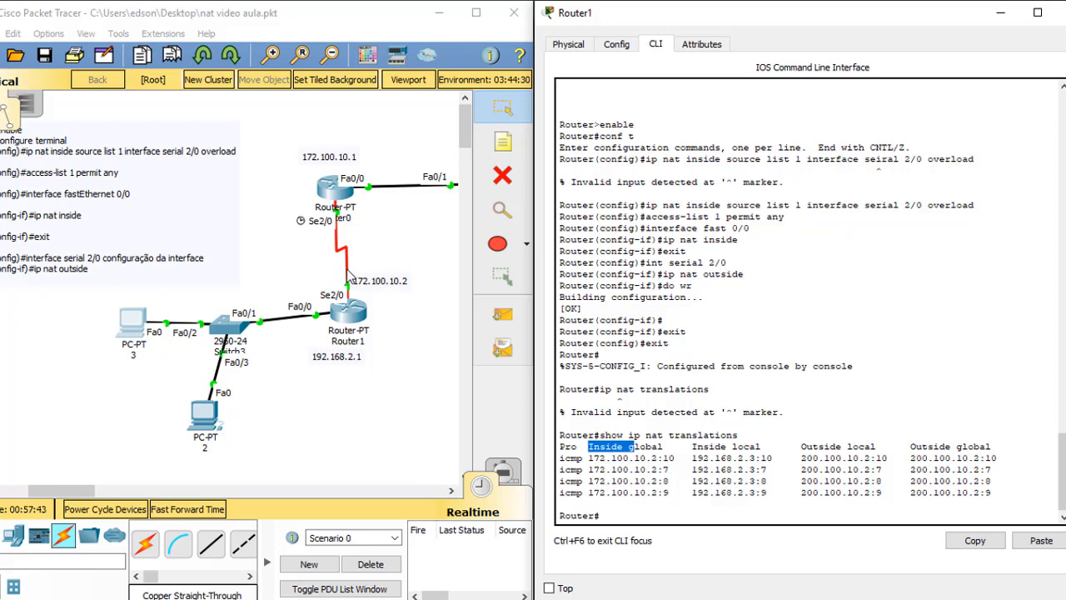
# Minimize Router1's window, maximize the topology, enter Simulation mode and restrict the visible events to HSRP
pyautogui.click(1000, 12)
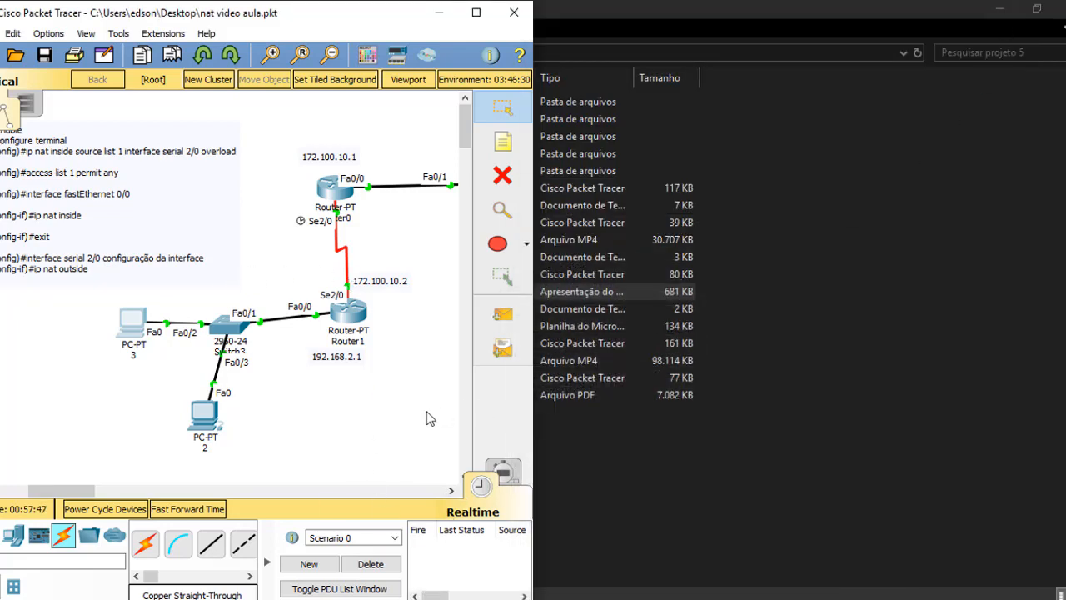
pyautogui.click(475, 13)
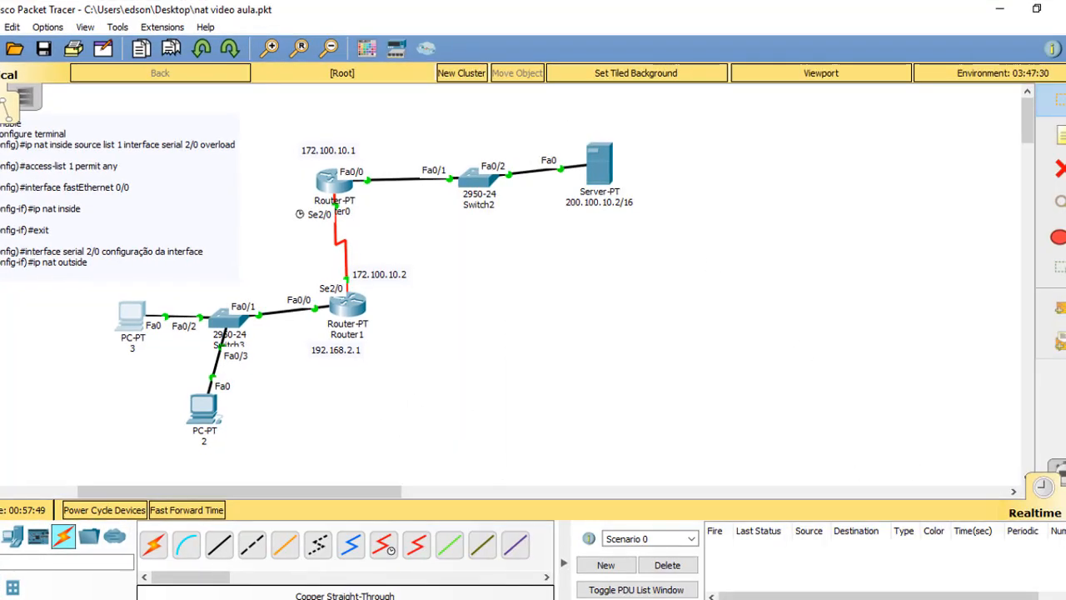
pyautogui.click(1055, 471)
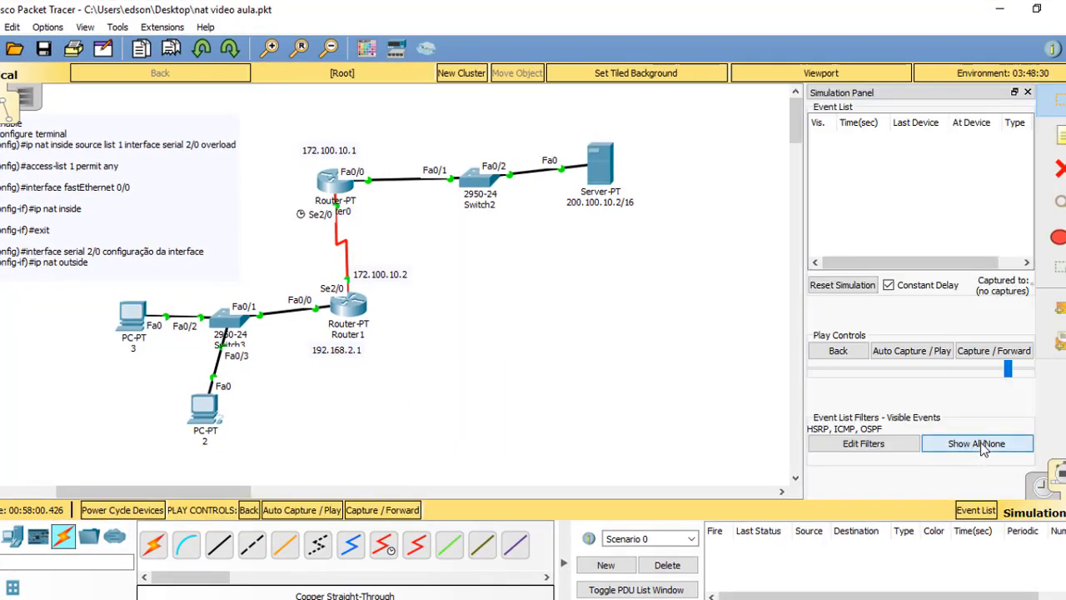
pyautogui.click(935, 453)
pyautogui.click(1015, 132)
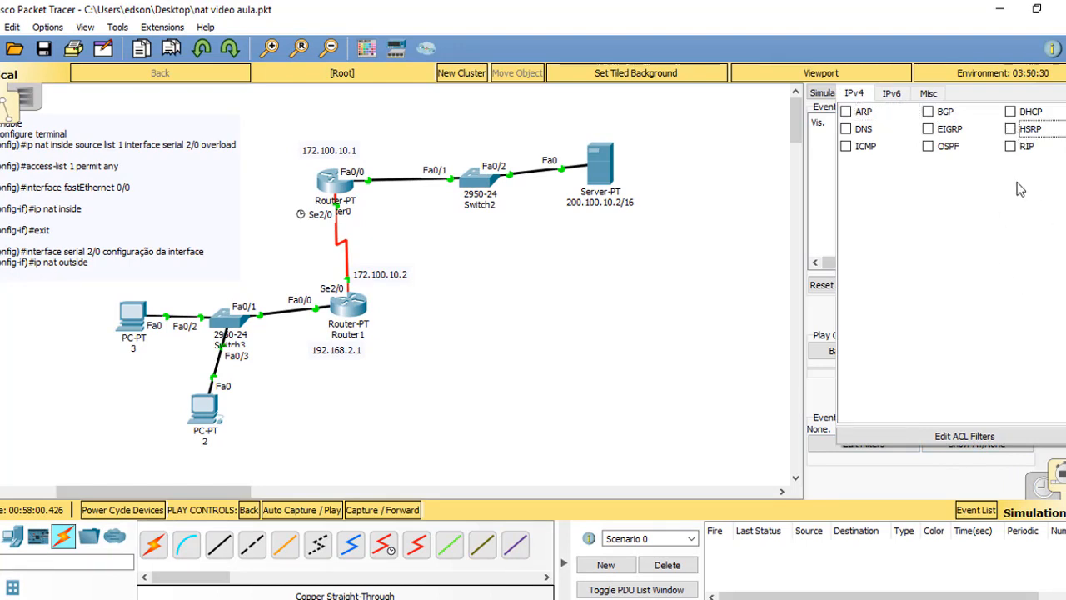
pyautogui.click(1011, 130)
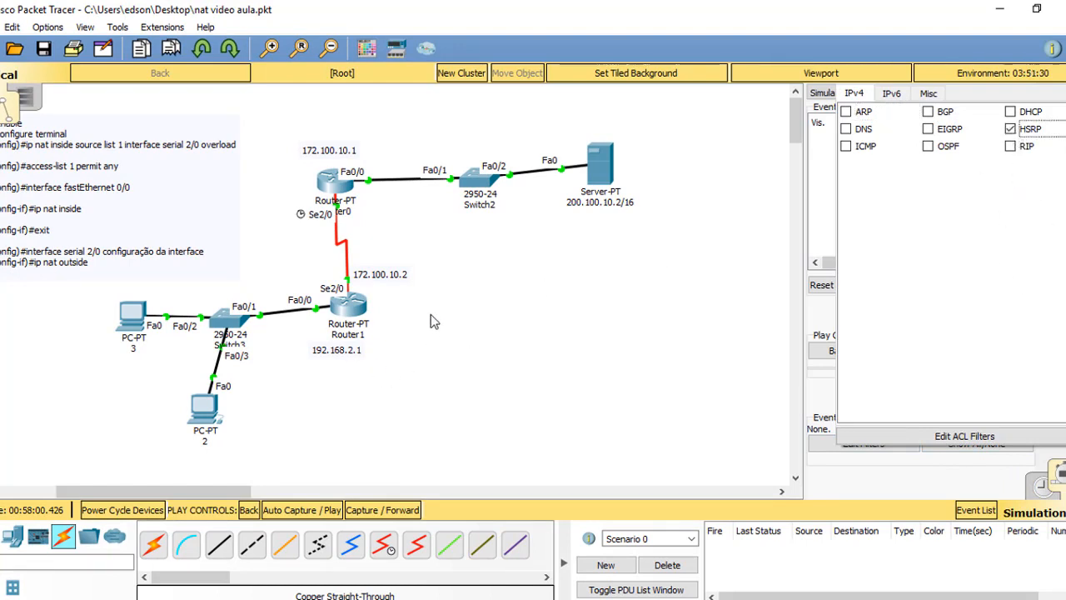